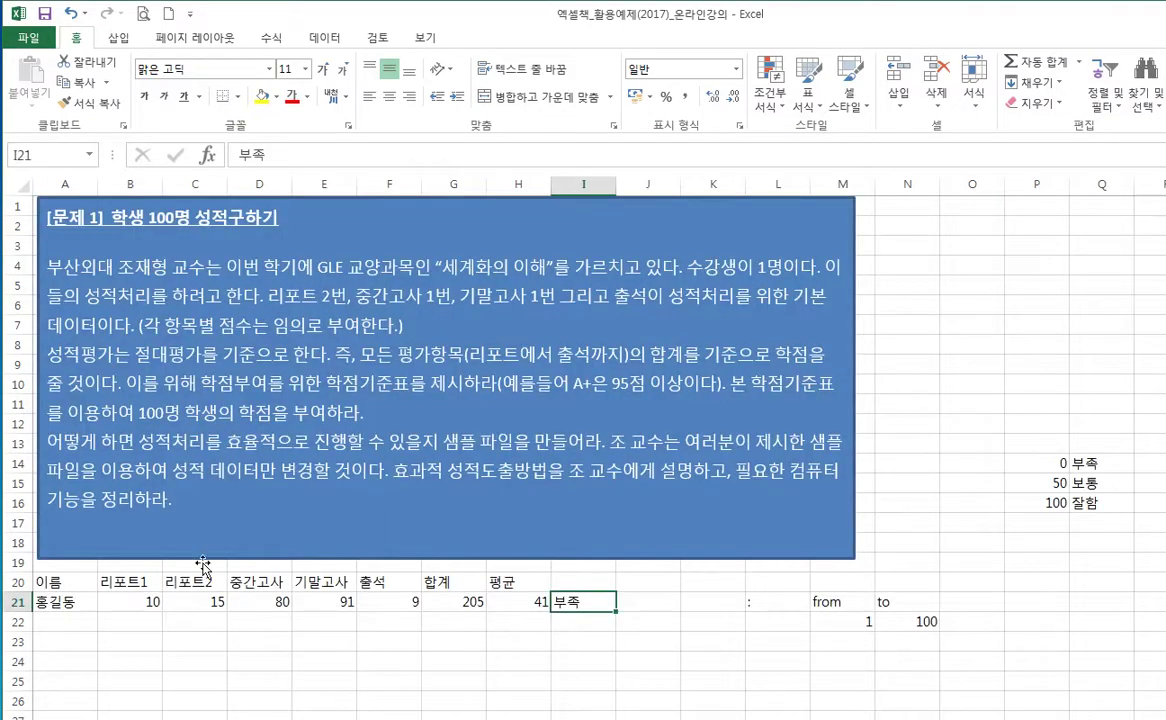
Step: Switch from the problem description sheet to the worksheet containing the 5학년 6반 중간고사 성적표 table
{"action": "mouse_move", "coordinate": [45, 580]}
{"action": "left_mouse_down"}
{"action": "mouse_move", "coordinate": [140, 605]}
{"action": "mouse_move", "coordinate": [418, 627]}
{"action": "mouse_move", "coordinate": [562, 603]}
{"action": "left_mouse_up"}
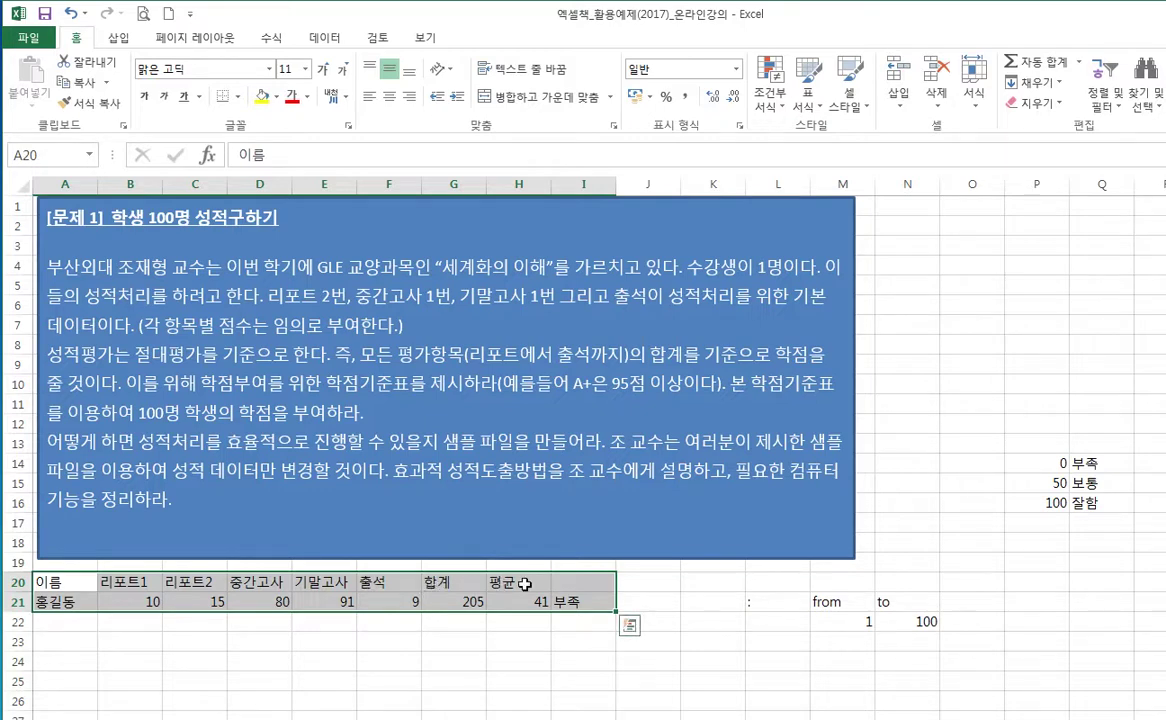
{"action": "left_click", "coordinate": [752, 664]}
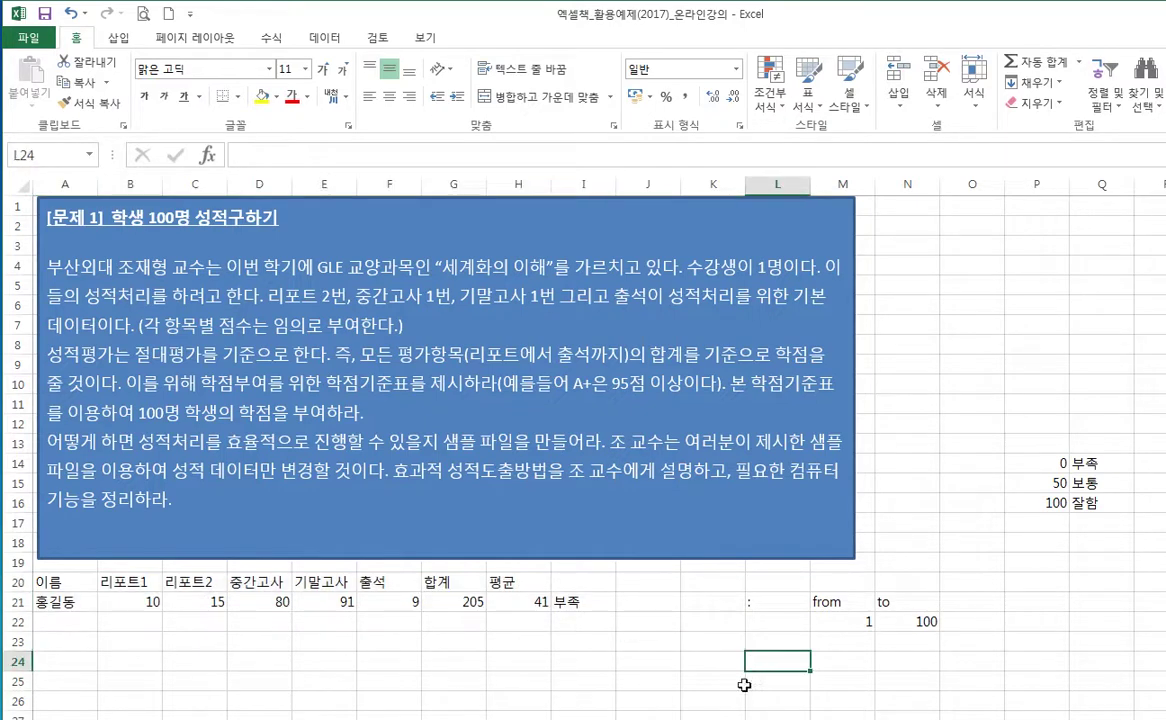
{"action": "left_click", "coordinate": [470, 718]}
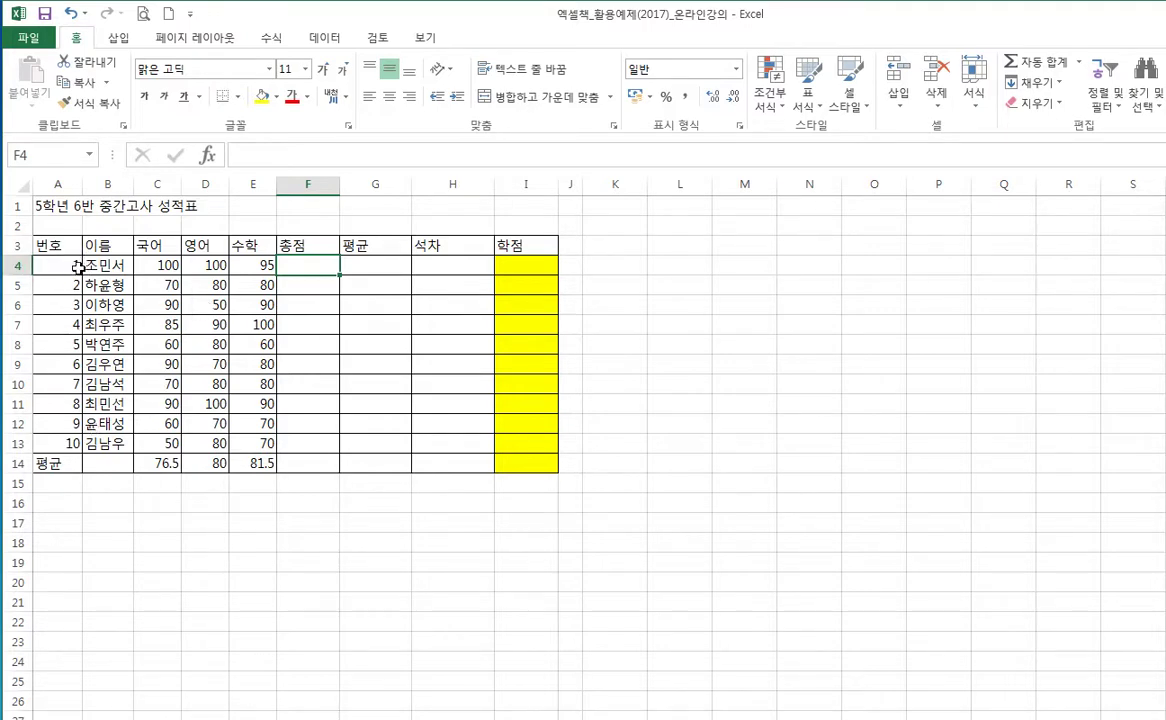
Step: Examine the grade table's student numbers, names, the 국어, 영어 and 수학 headings, and the scores in C4:E13
{"action": "left_click_drag", "start_coordinate": [51, 265], "coordinate": [45, 443]}
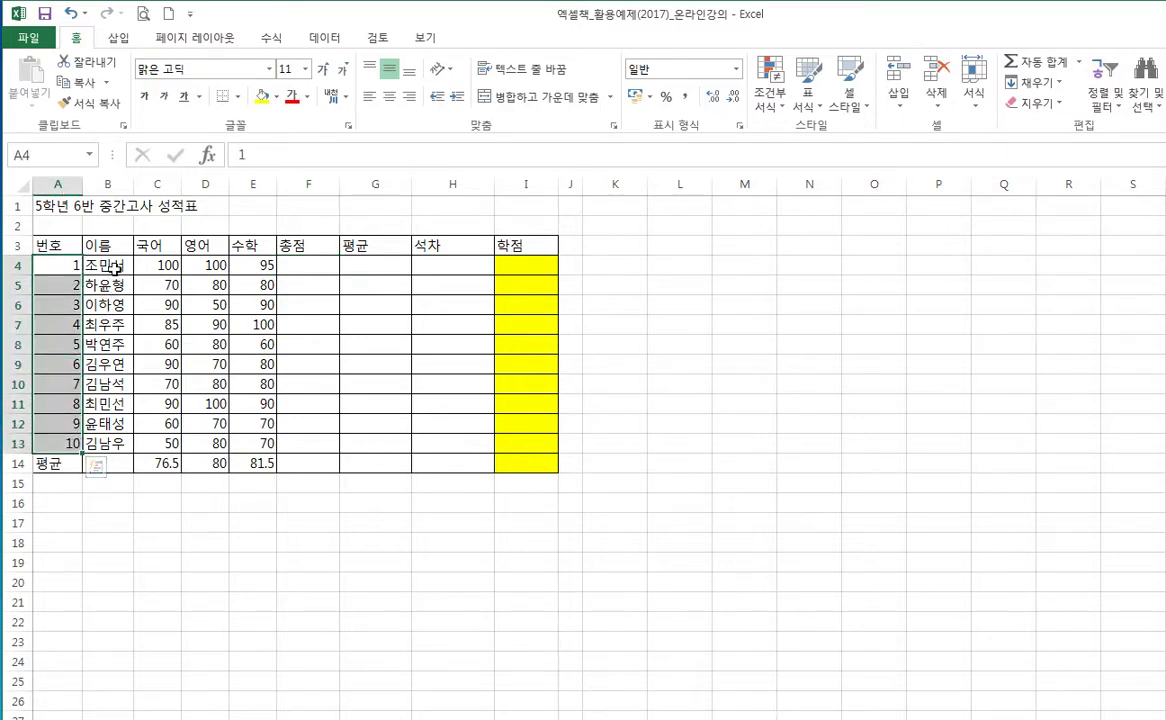
{"action": "left_click_drag", "start_coordinate": [104, 263], "coordinate": [104, 444]}
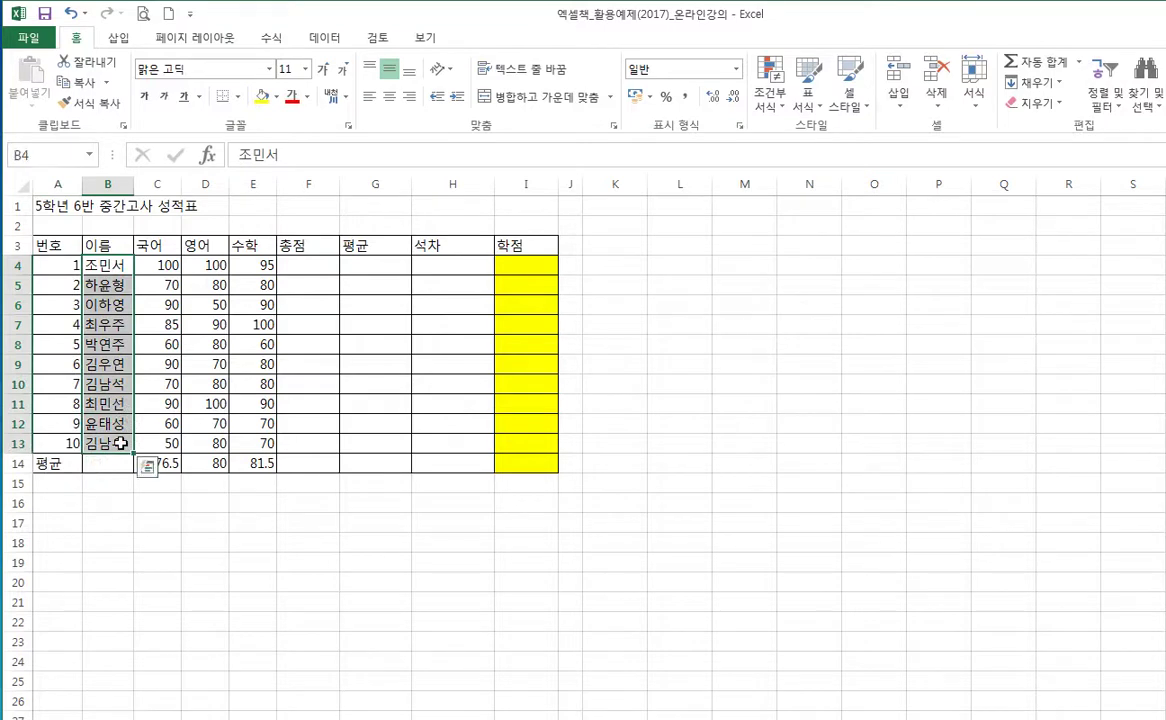
{"action": "left_click", "coordinate": [158, 247]}
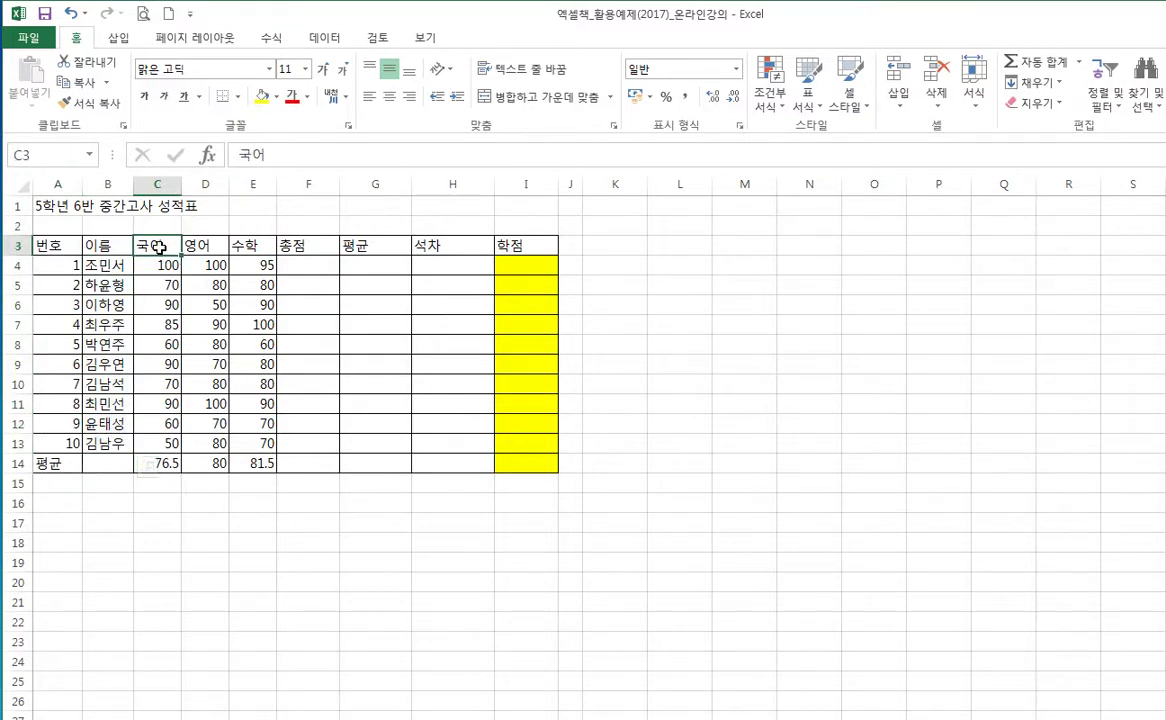
{"action": "left_click_drag", "start_coordinate": [158, 247], "coordinate": [236, 250]}
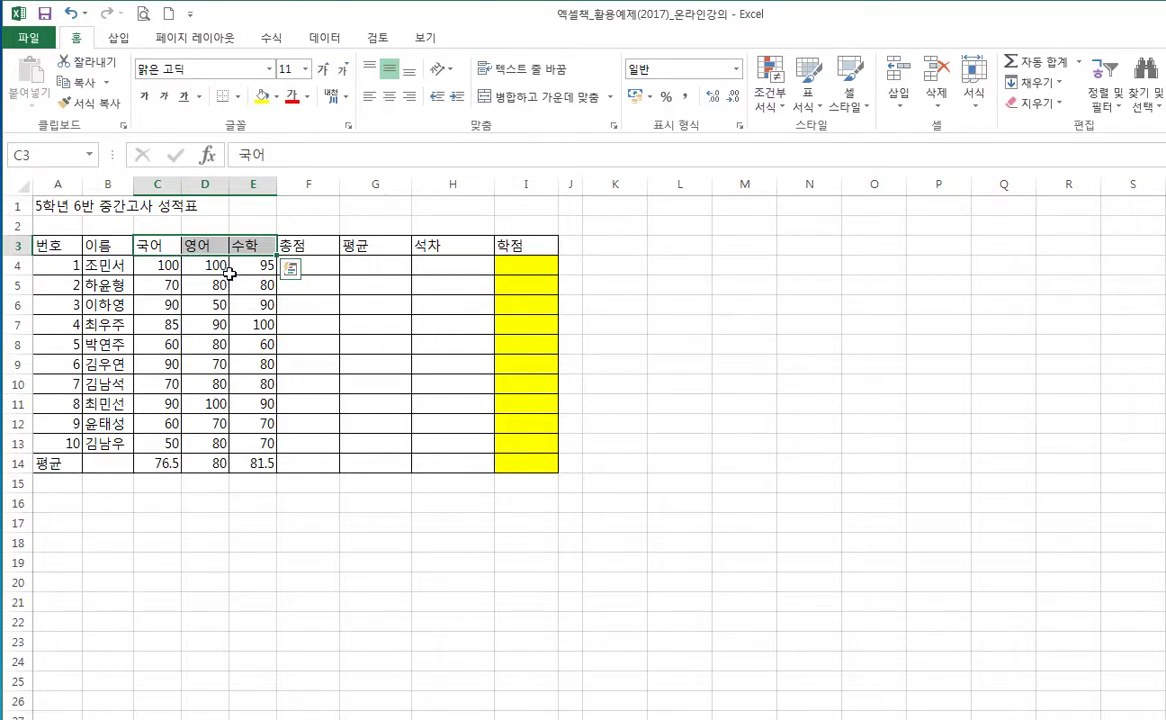
{"action": "left_click_drag", "start_coordinate": [154, 263], "coordinate": [257, 440]}
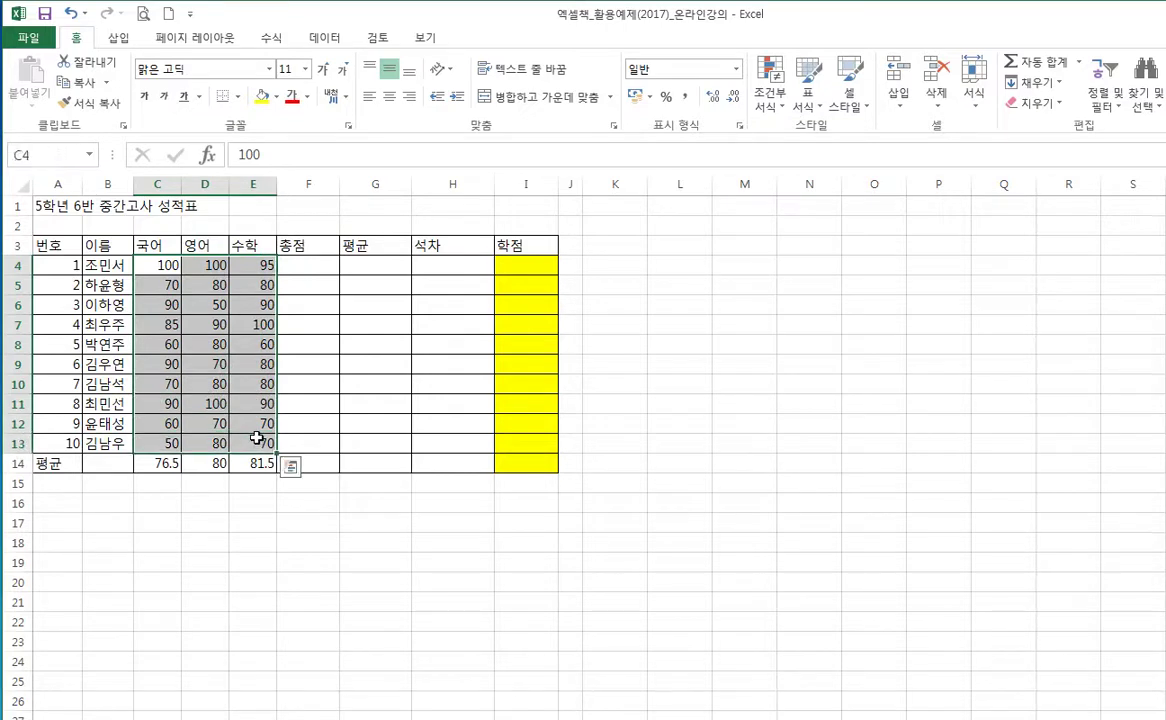
{"action": "left_click", "coordinate": [257, 440]}
Step: Clear the contents of C14:E15 to remove the subject average formulas from the 평균 row
{"action": "left_click_drag", "start_coordinate": [164, 464], "coordinate": [258, 480]}
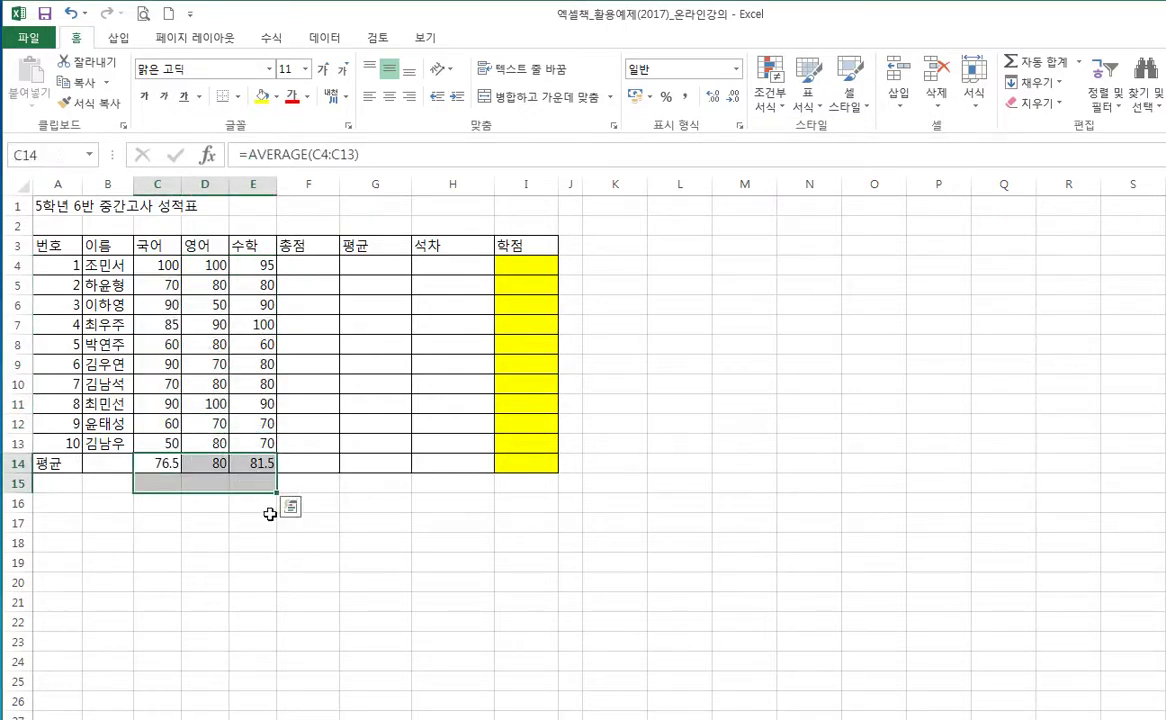
{"action": "key", "text": "Delete"}
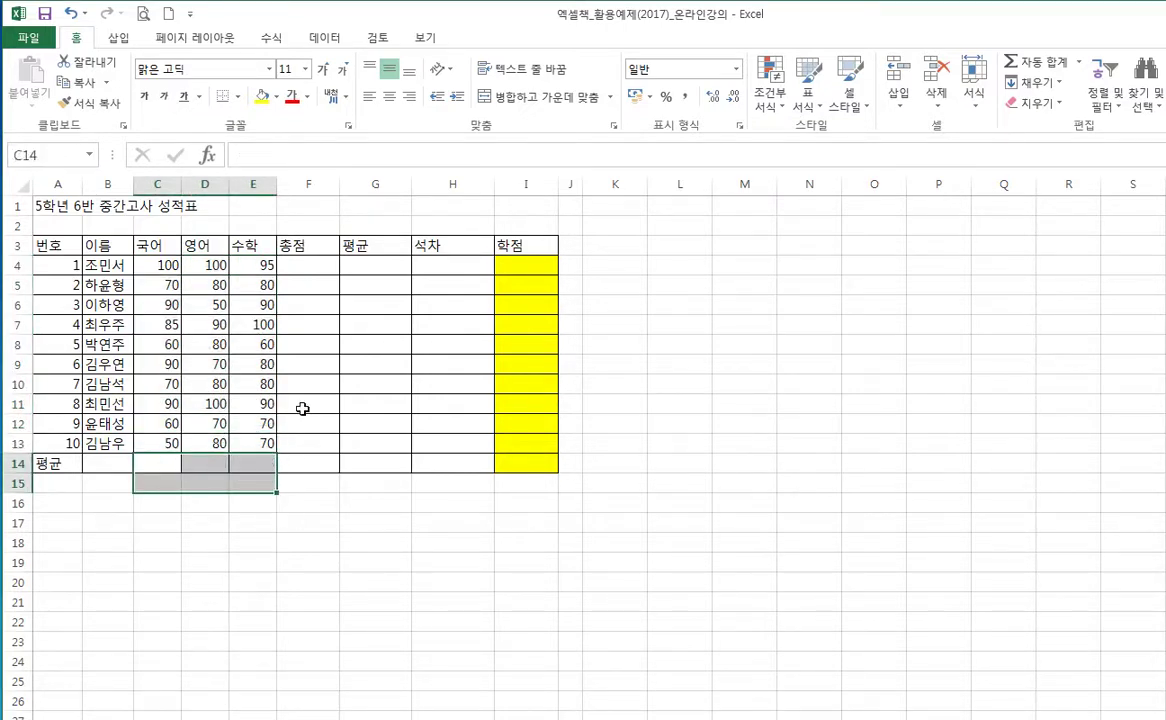
{"action": "left_click", "coordinate": [306, 343]}
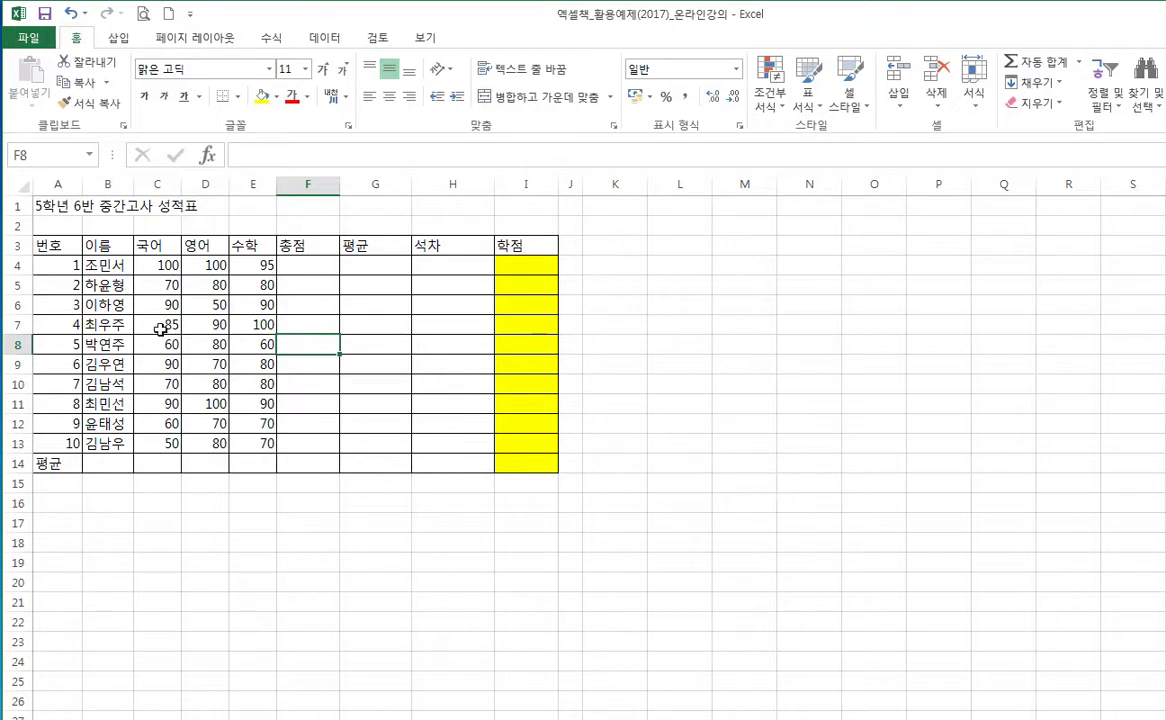
Step: Fill the first student's row, A4:I4, with the standard light green color
{"action": "left_click_drag", "start_coordinate": [57, 262], "coordinate": [534, 268]}
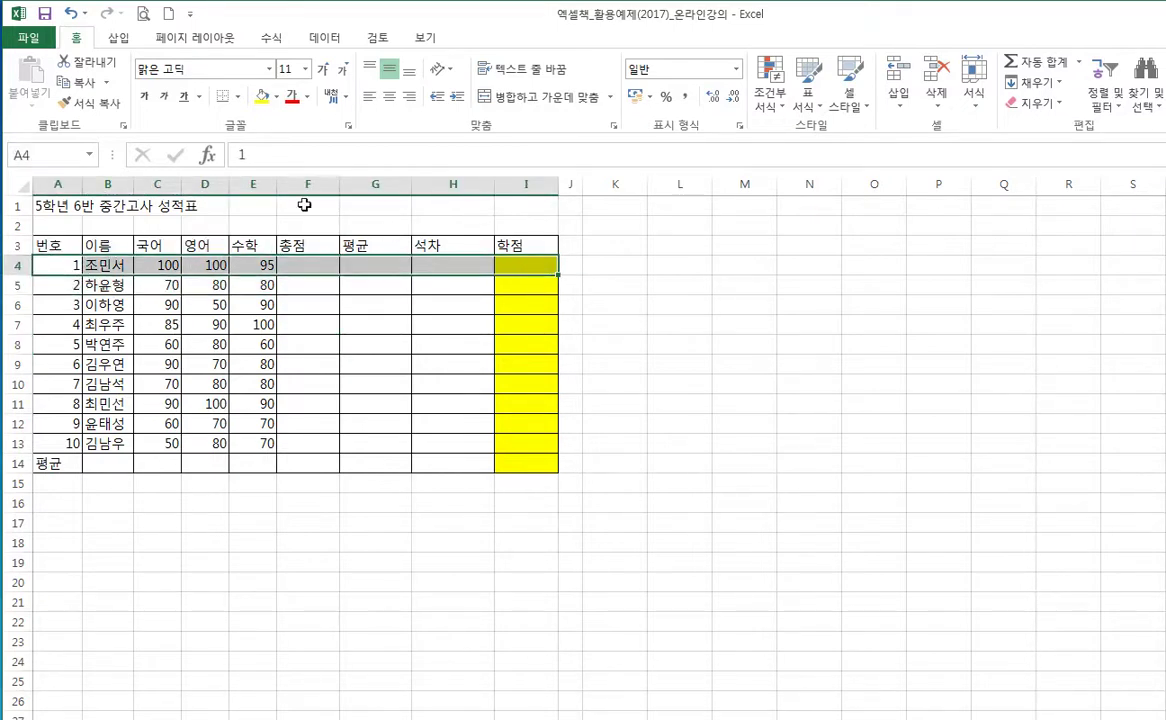
{"action": "left_click", "coordinate": [276, 97]}
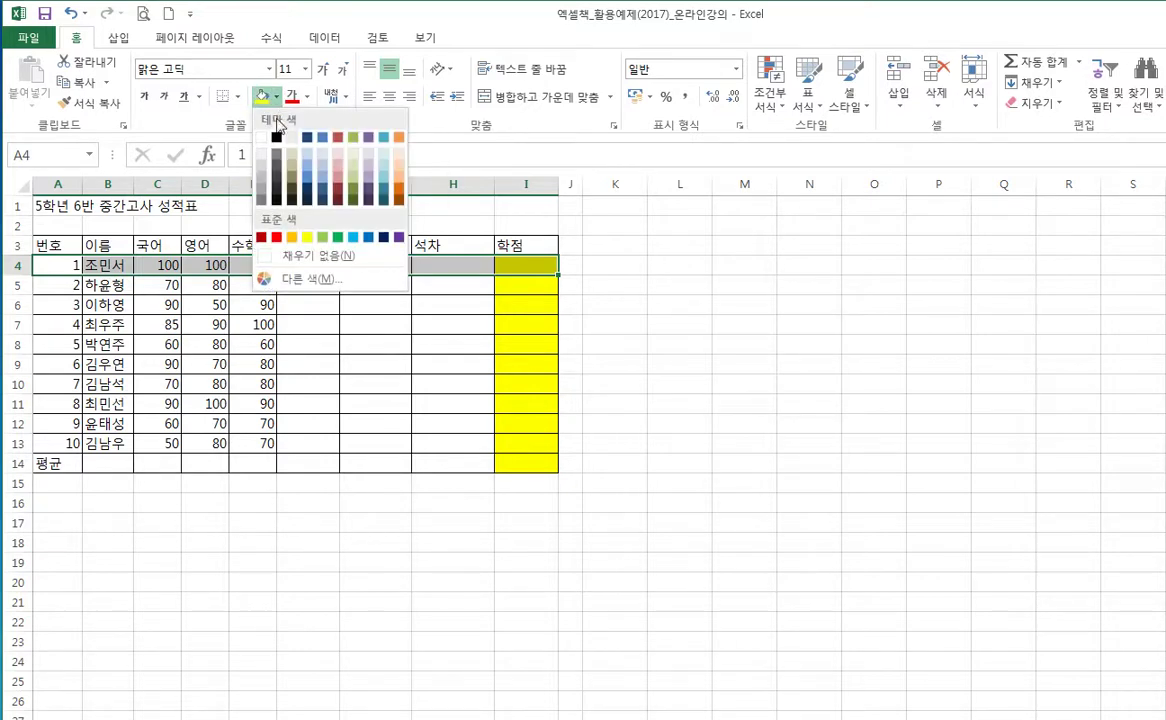
{"action": "left_click", "coordinate": [322, 243]}
{"action": "left_click", "coordinate": [300, 343]}
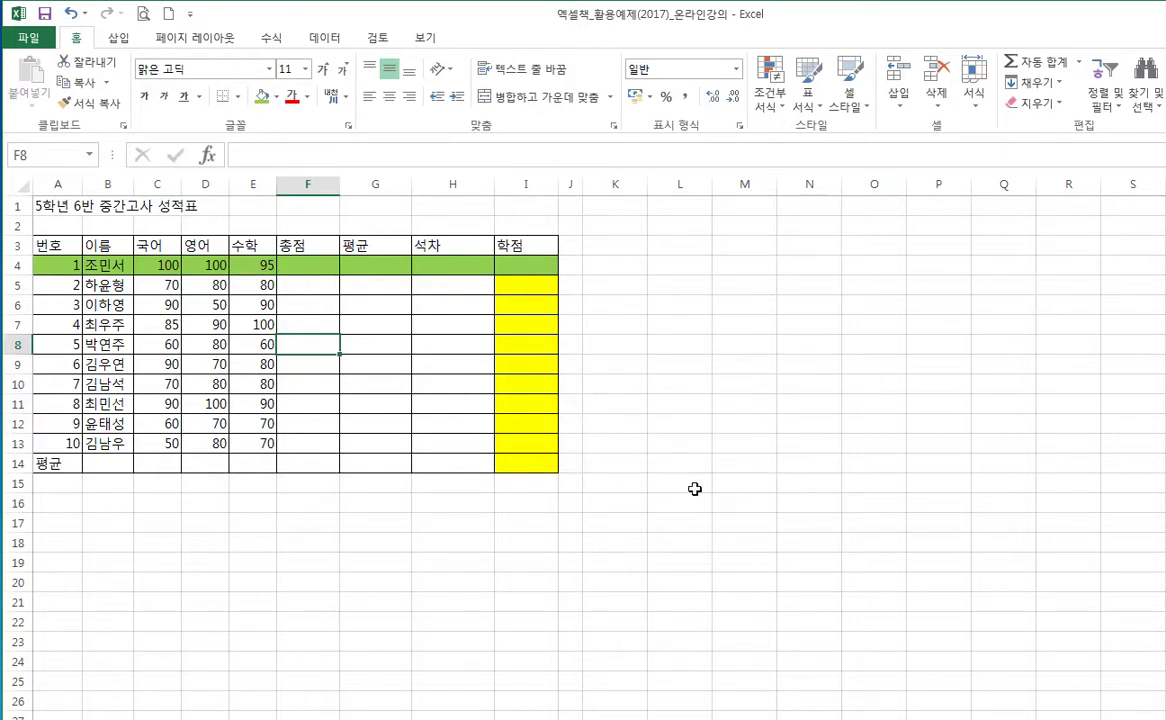
Step: Examine the first student's row in an enlarged view, from the 국어 score in C4 to the 총점 cell F4
{"action": "left_click", "coordinate": [740, 498]}
{"action": "scroll", "coordinate": [740, 498], "scroll_direction": "up", "scroll_amount": 1}
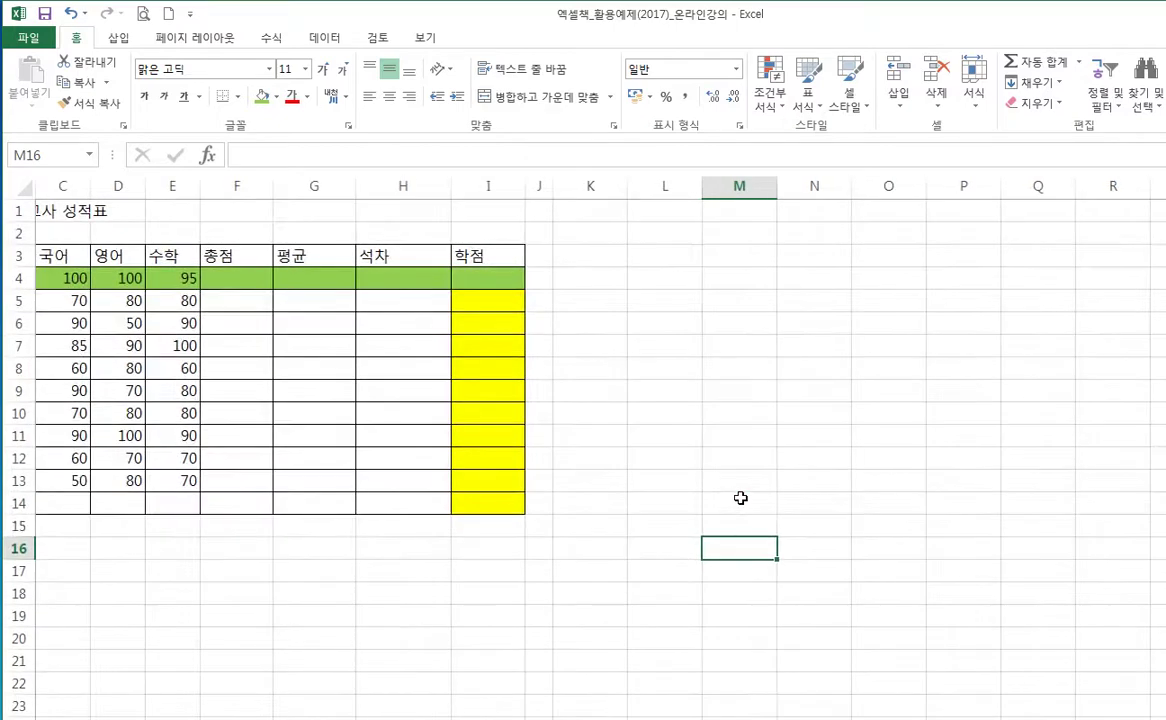
{"action": "scroll", "coordinate": [751, 449], "scroll_direction": "left", "scroll_amount": 2}
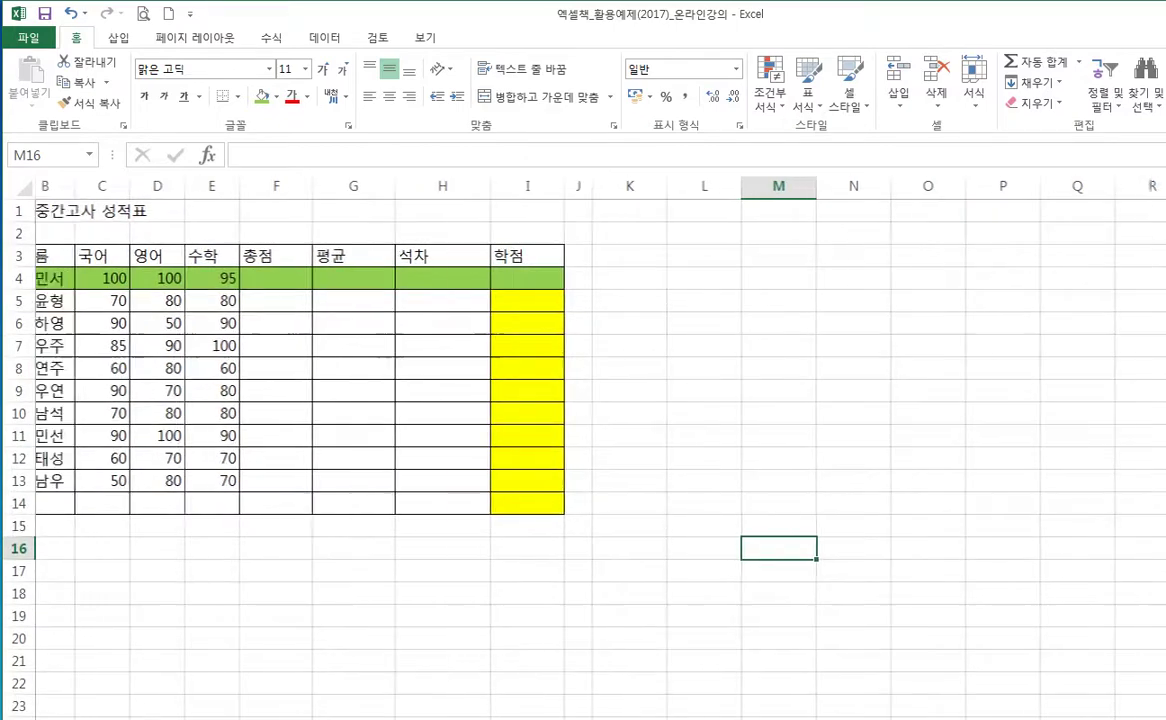
{"action": "left_click", "coordinate": [748, 323]}
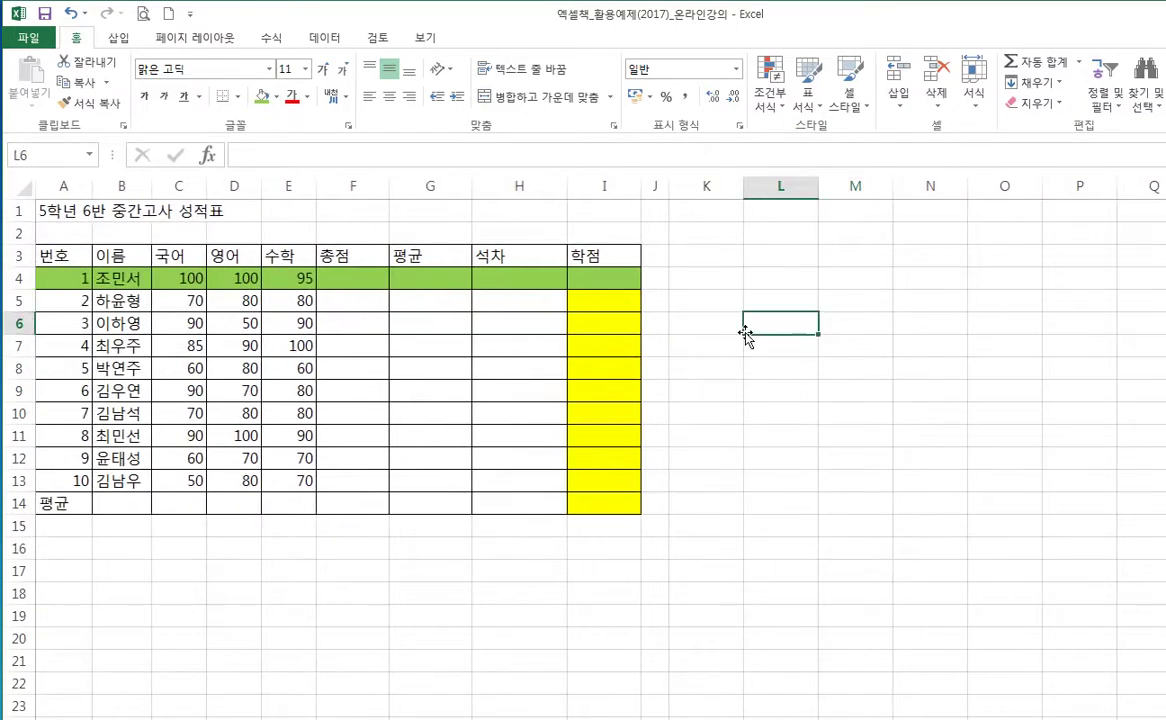
{"action": "left_click", "coordinate": [355, 278]}
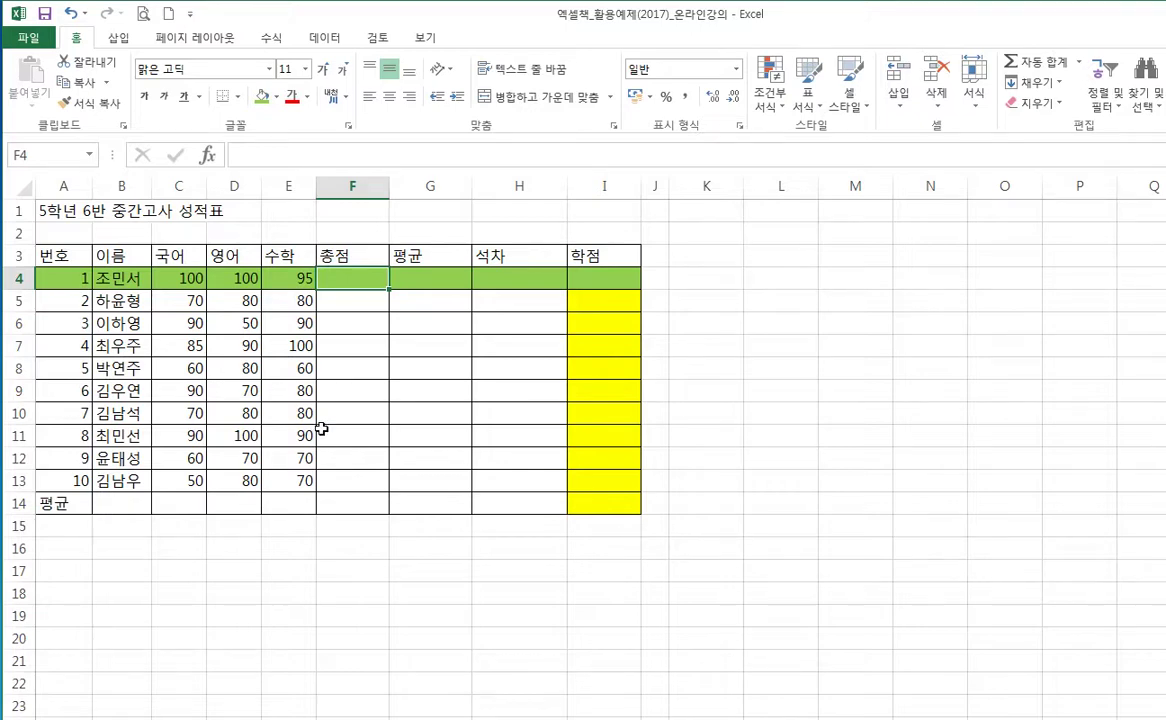
{"action": "left_click", "coordinate": [179, 278]}
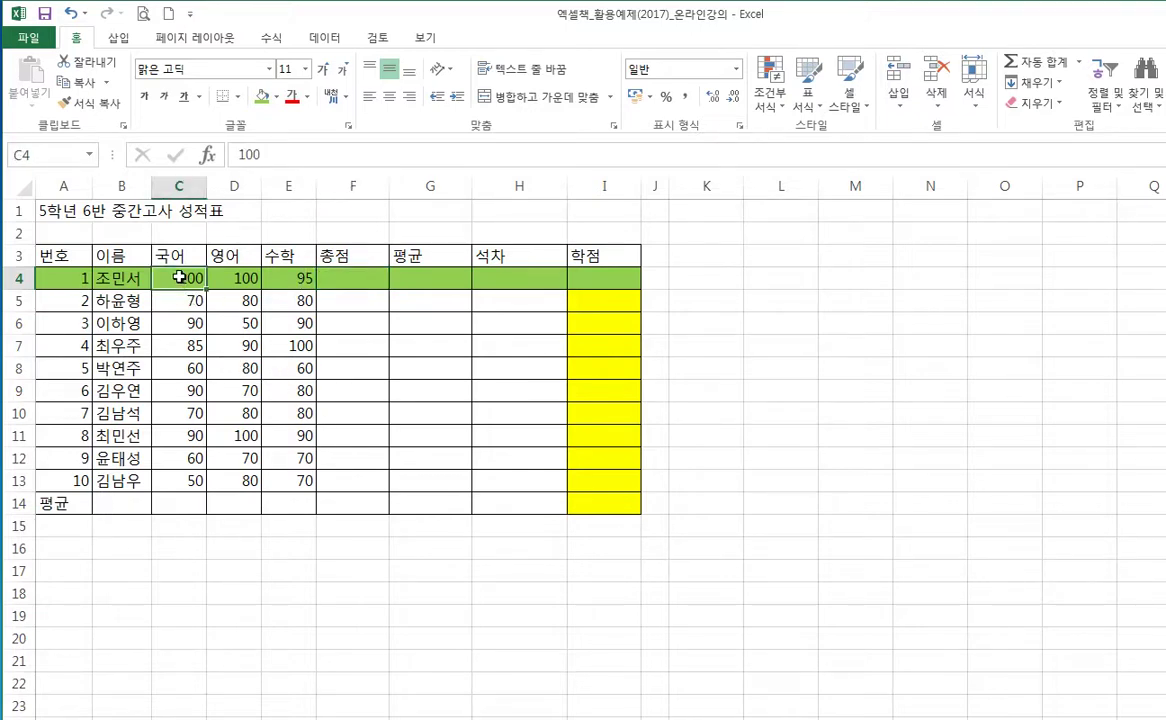
{"action": "left_click_drag", "start_coordinate": [179, 278], "coordinate": [364, 281]}
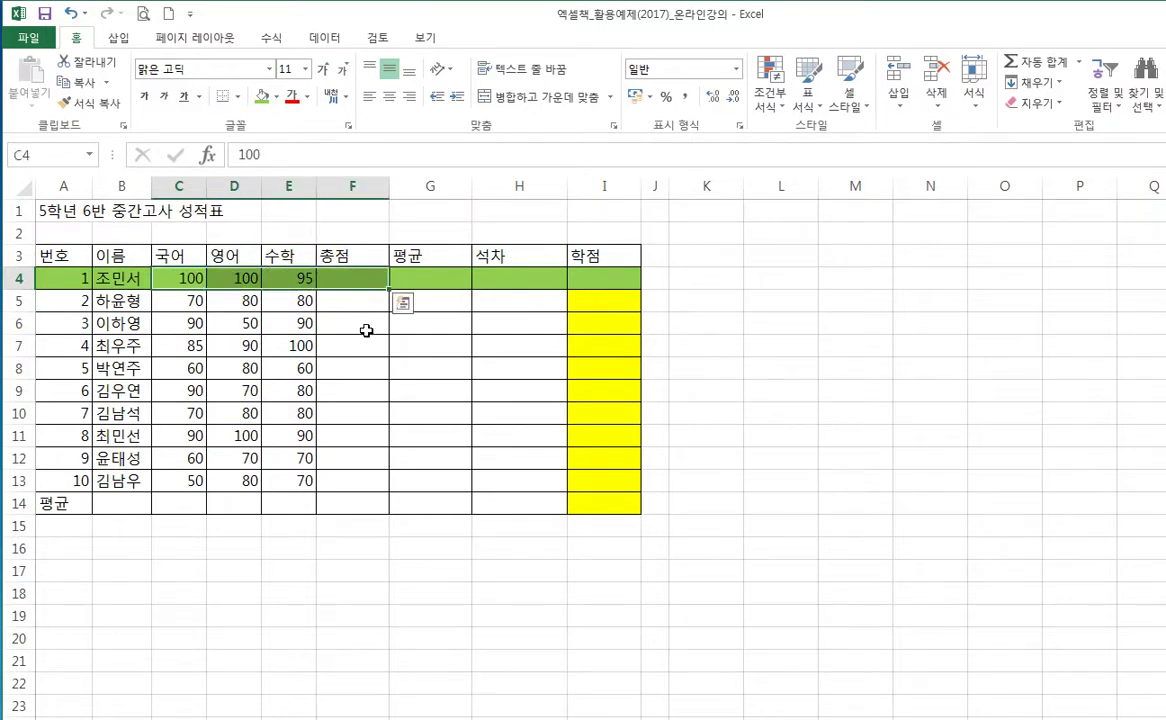
{"action": "left_click", "coordinate": [366, 331]}
Step: Enter the formula =C4+D4+E4 in F4 to total the first student's three subject scores
{"action": "left_click", "coordinate": [359, 275]}
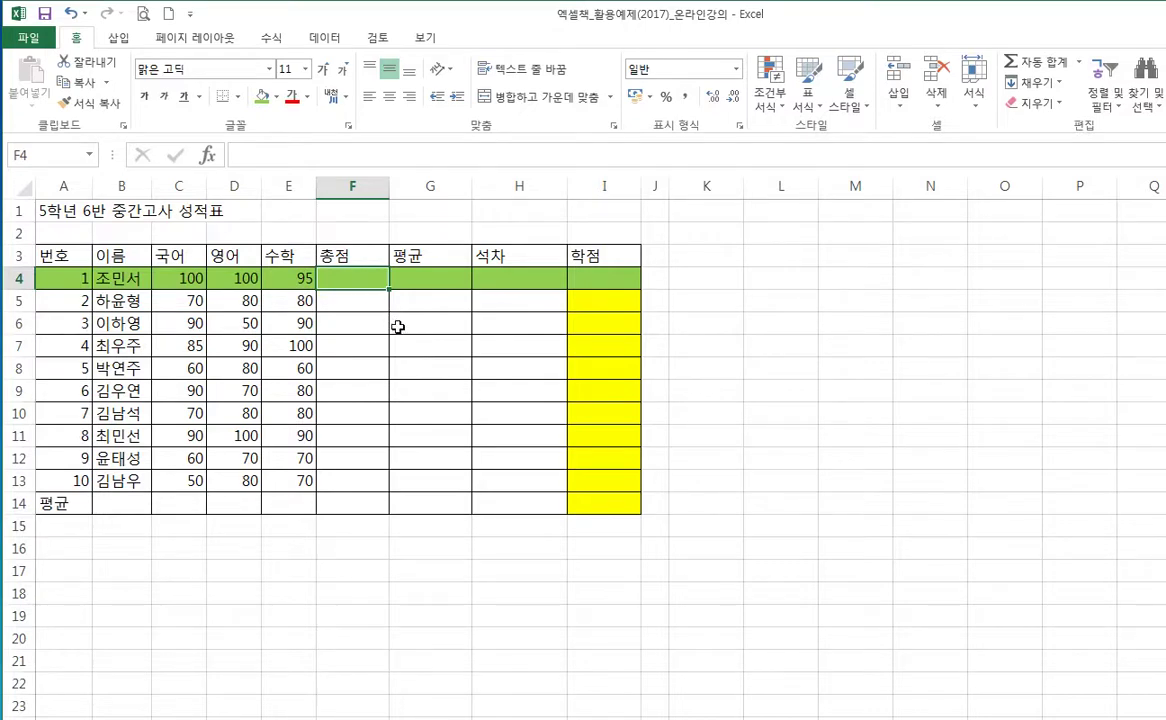
{"action": "type", "text": "="}
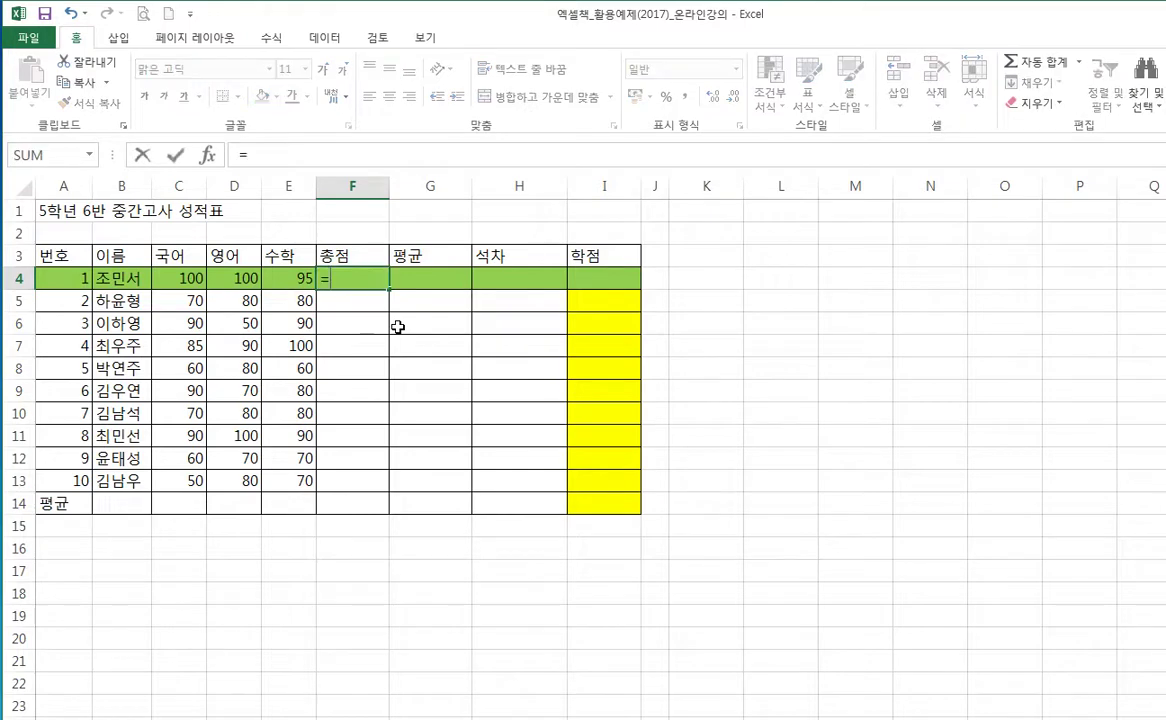
{"action": "left_click", "coordinate": [151, 272]}
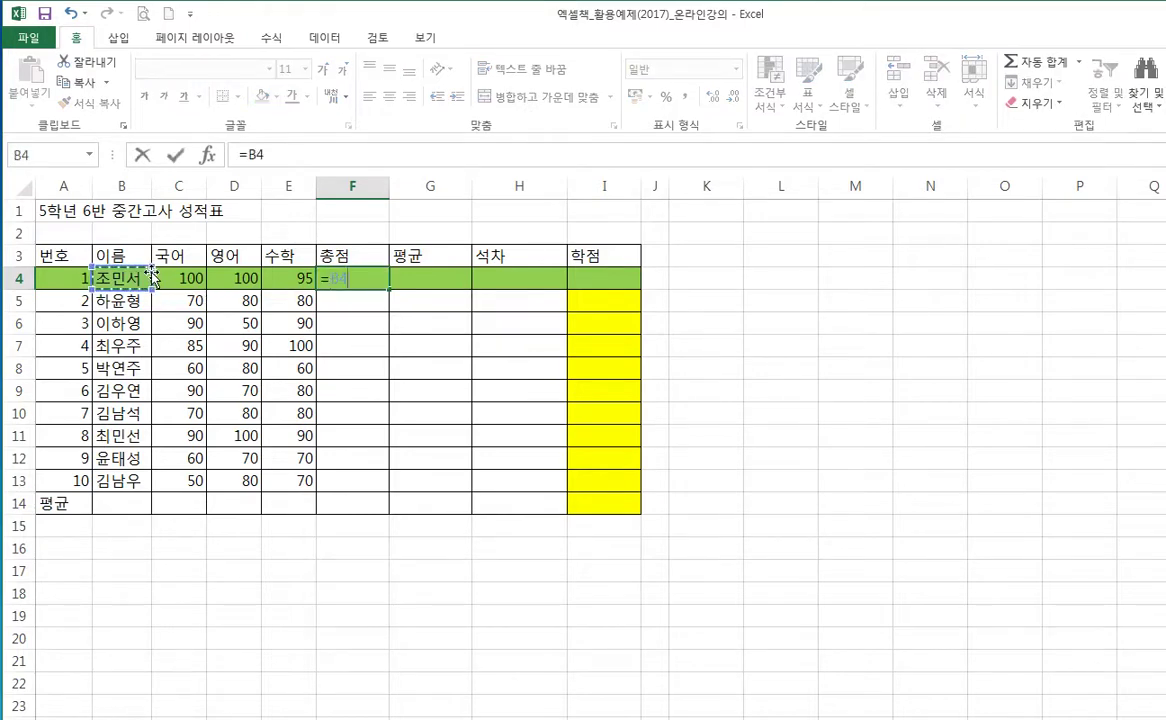
{"action": "left_click", "coordinate": [164, 272]}
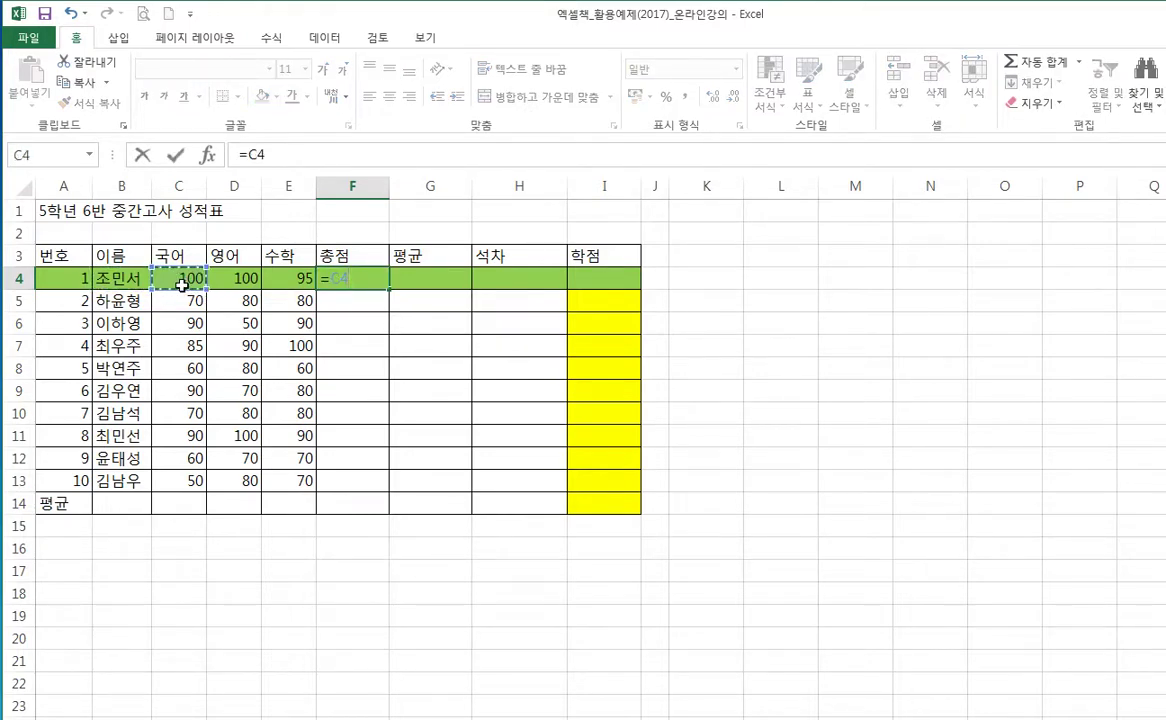
{"action": "type", "text": "+"}
{"action": "left_click", "coordinate": [232, 284]}
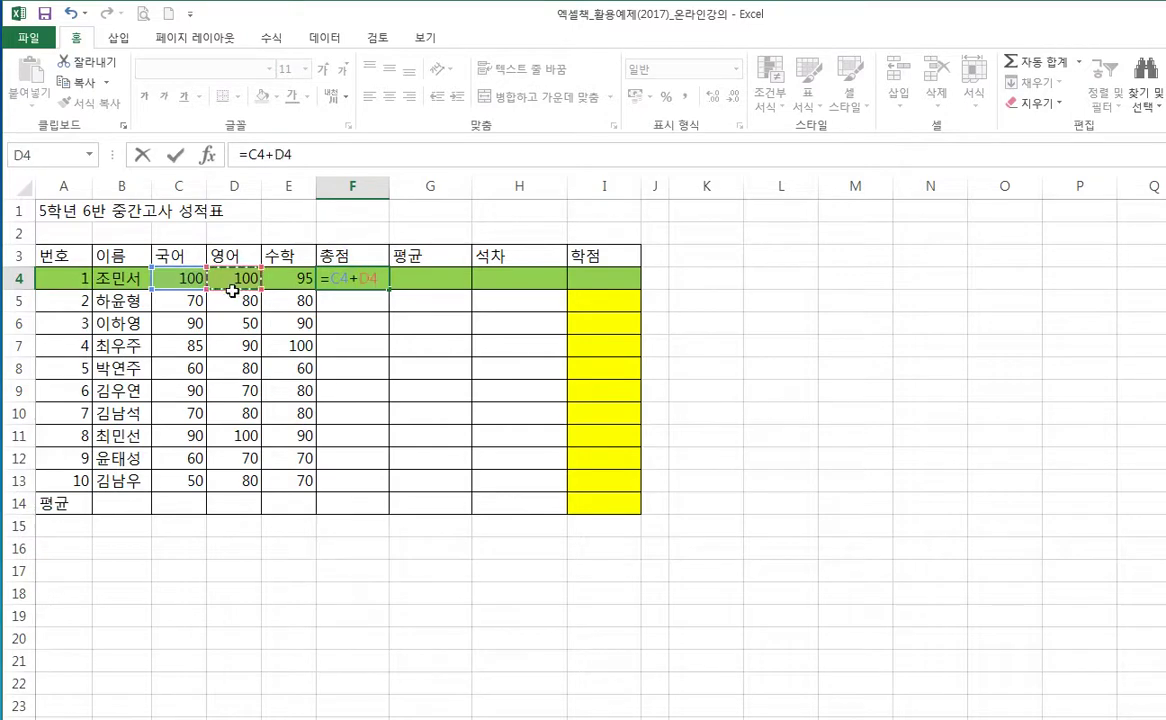
{"action": "type", "text": "+"}
{"action": "left_click", "coordinate": [280, 284]}
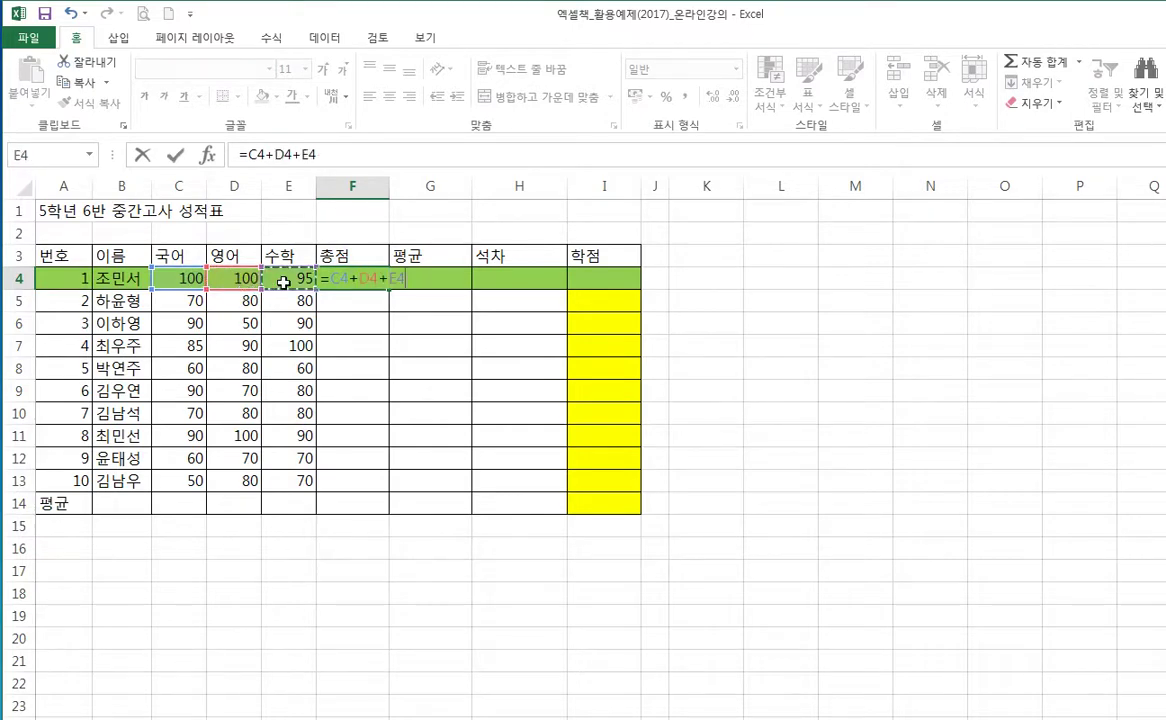
{"action": "key", "text": "Return"}
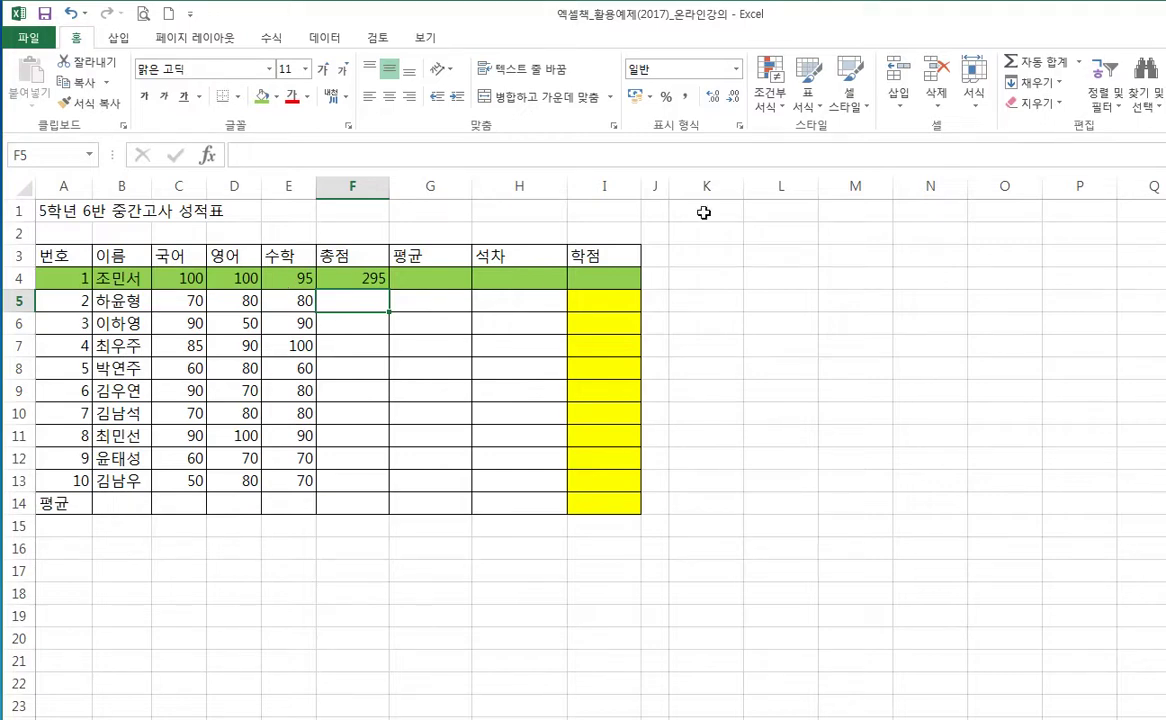
Step: Total the second student's scores C5:E5 into F5 with AutoSum, cancelling the initial SUM formula that refers to F4
{"action": "left_click", "coordinate": [1064, 65]}
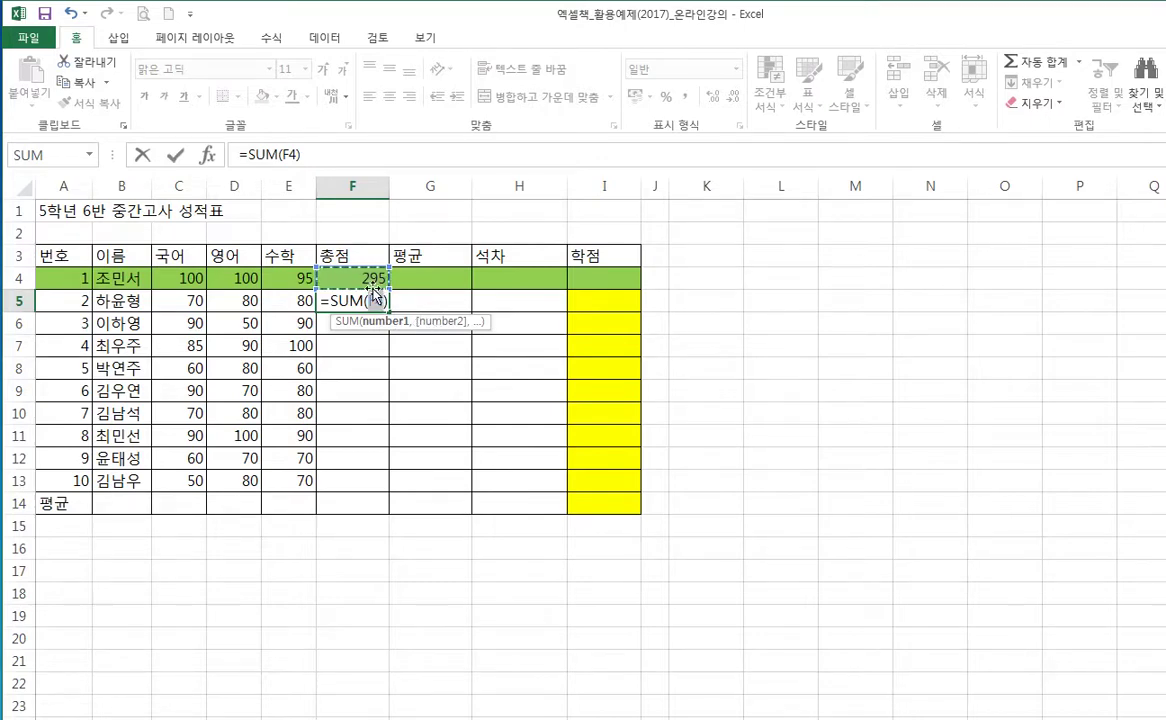
{"action": "key", "text": "Escape"}
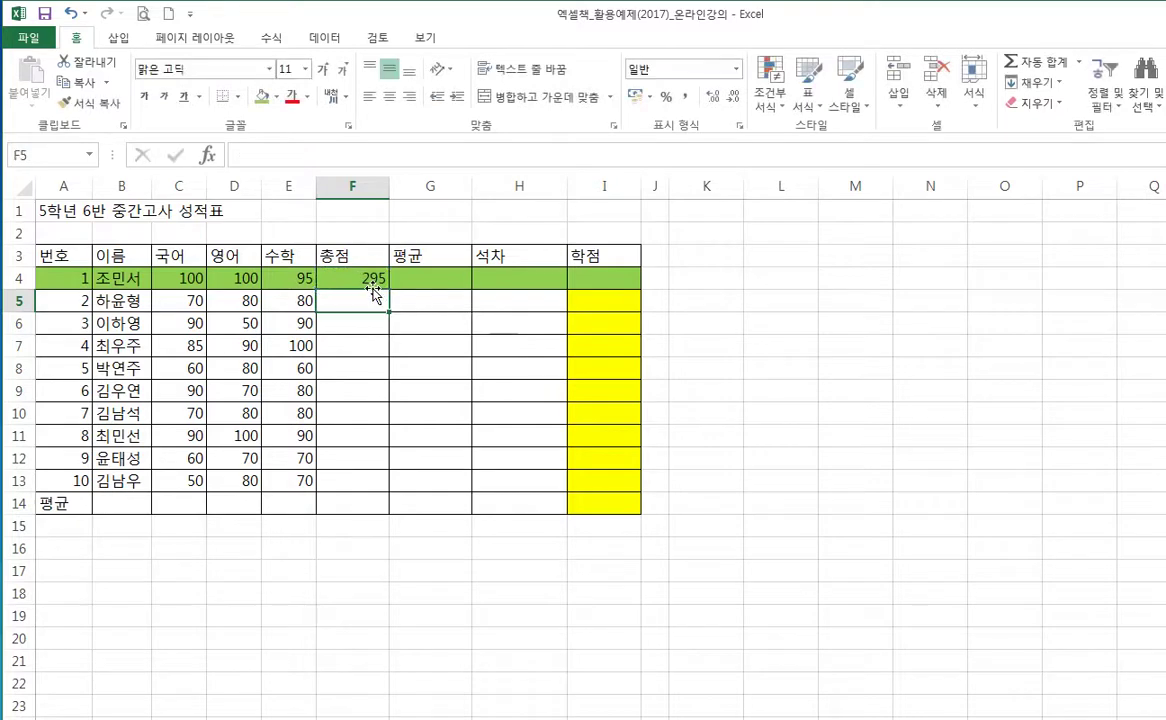
{"action": "left_click_drag", "start_coordinate": [188, 304], "coordinate": [338, 305]}
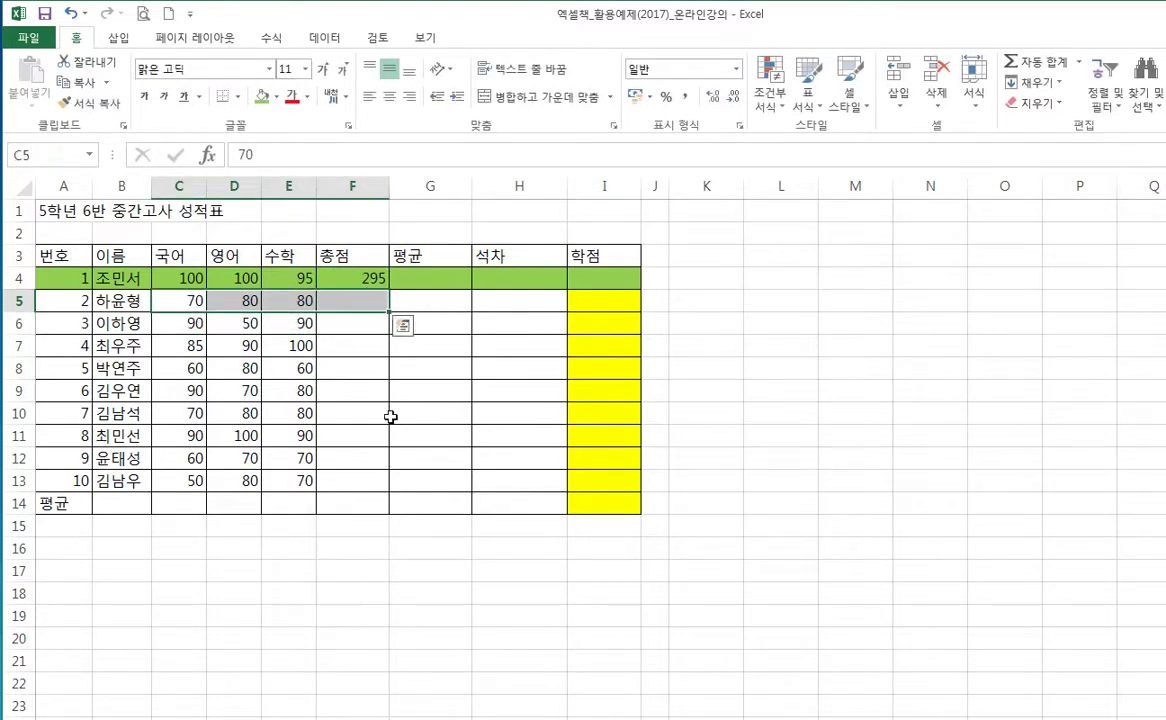
{"action": "left_click", "coordinate": [1040, 62]}
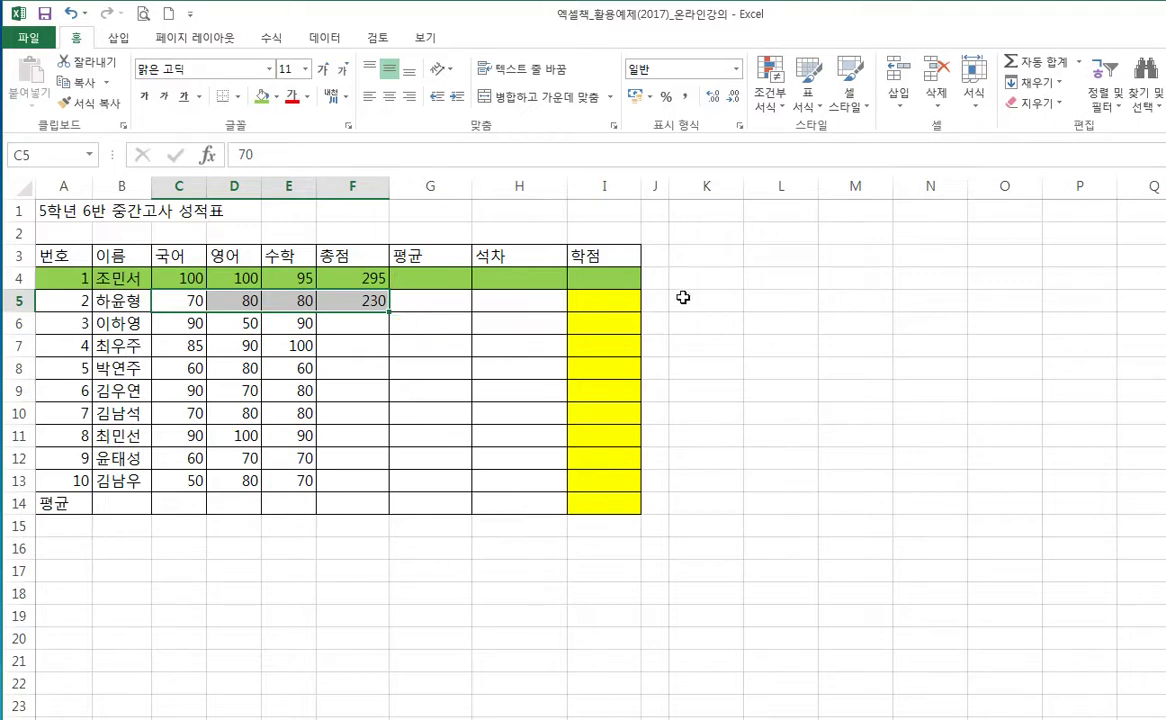
{"action": "left_click", "coordinate": [372, 325]}
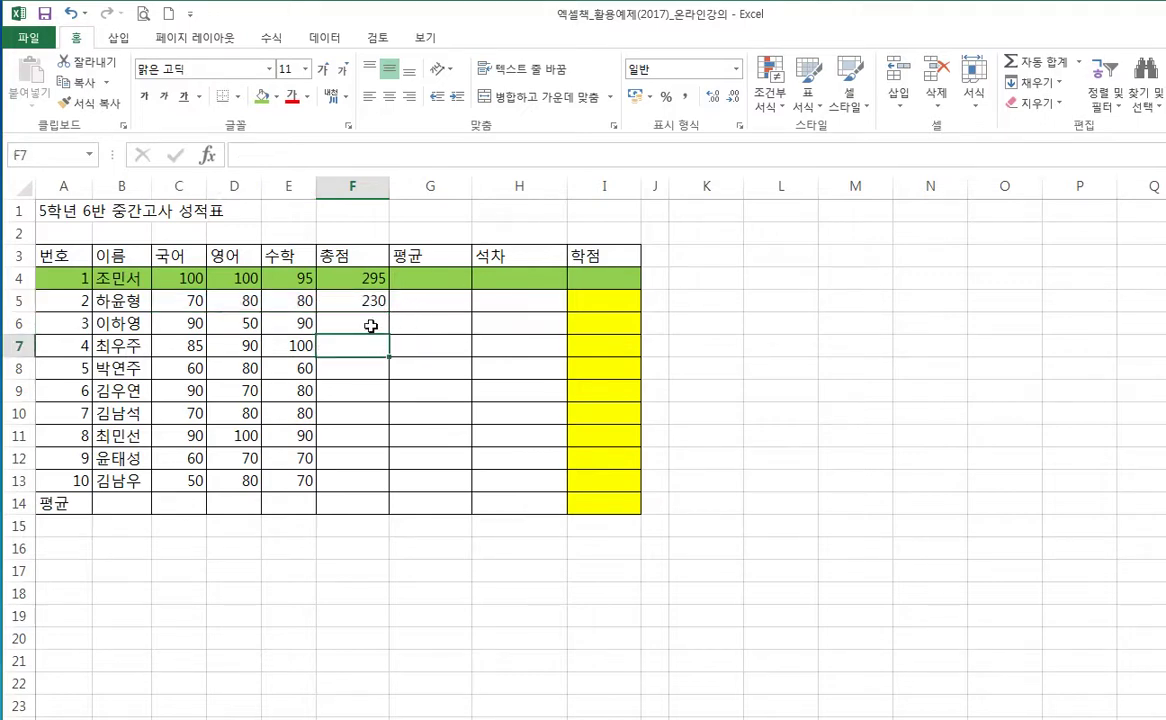
Step: Try clearing the two totals in F4:F5, undo the deletion, and select F5
{"action": "left_click_drag", "start_coordinate": [380, 278], "coordinate": [362, 298]}
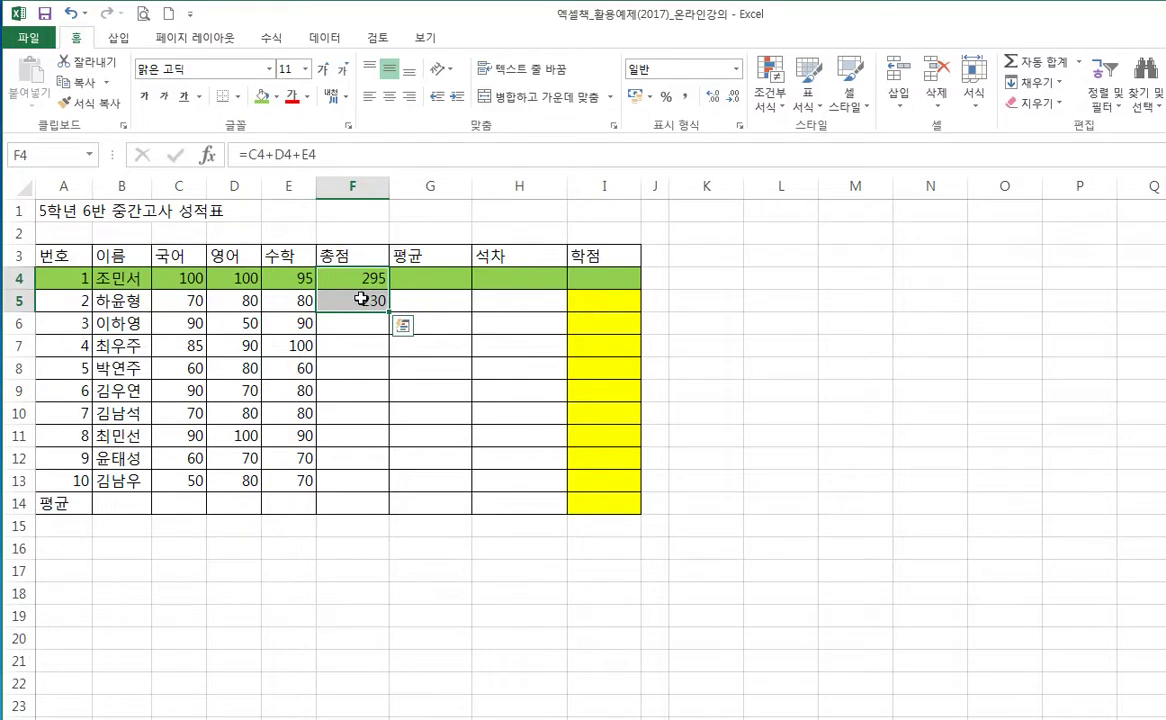
{"action": "key", "text": "Delete"}
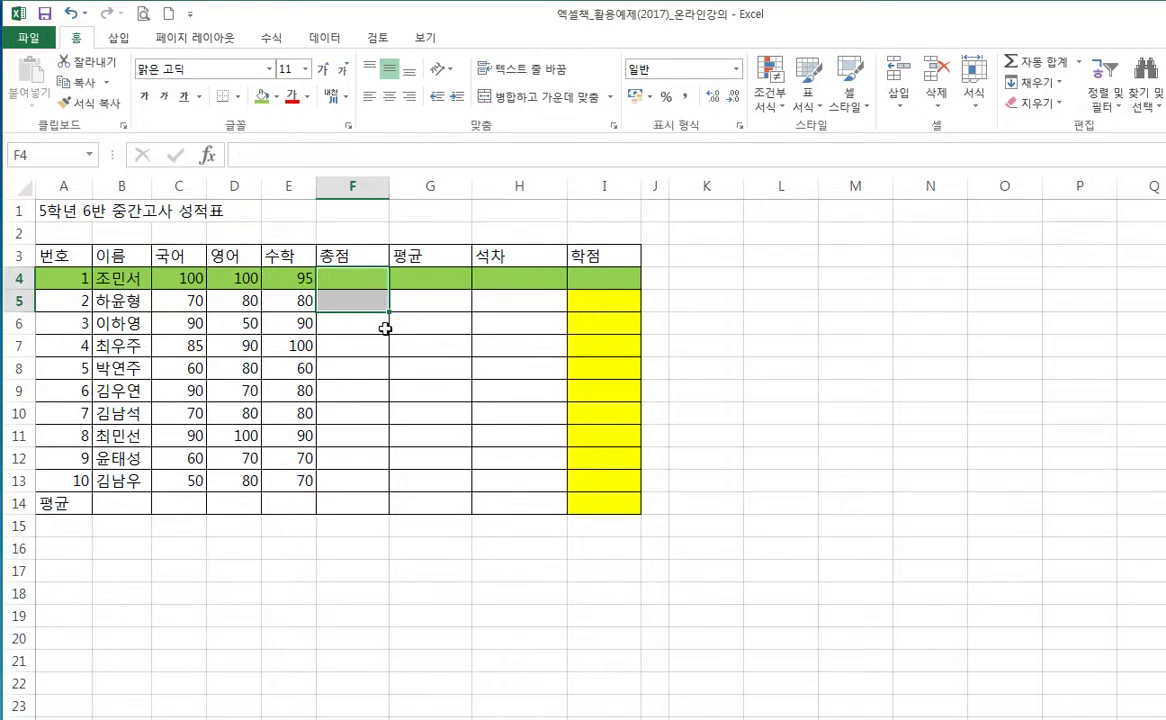
{"action": "key", "text": "ctrl+z"}
{"action": "left_click", "coordinate": [455, 309]}
{"action": "left_click", "coordinate": [377, 299]}
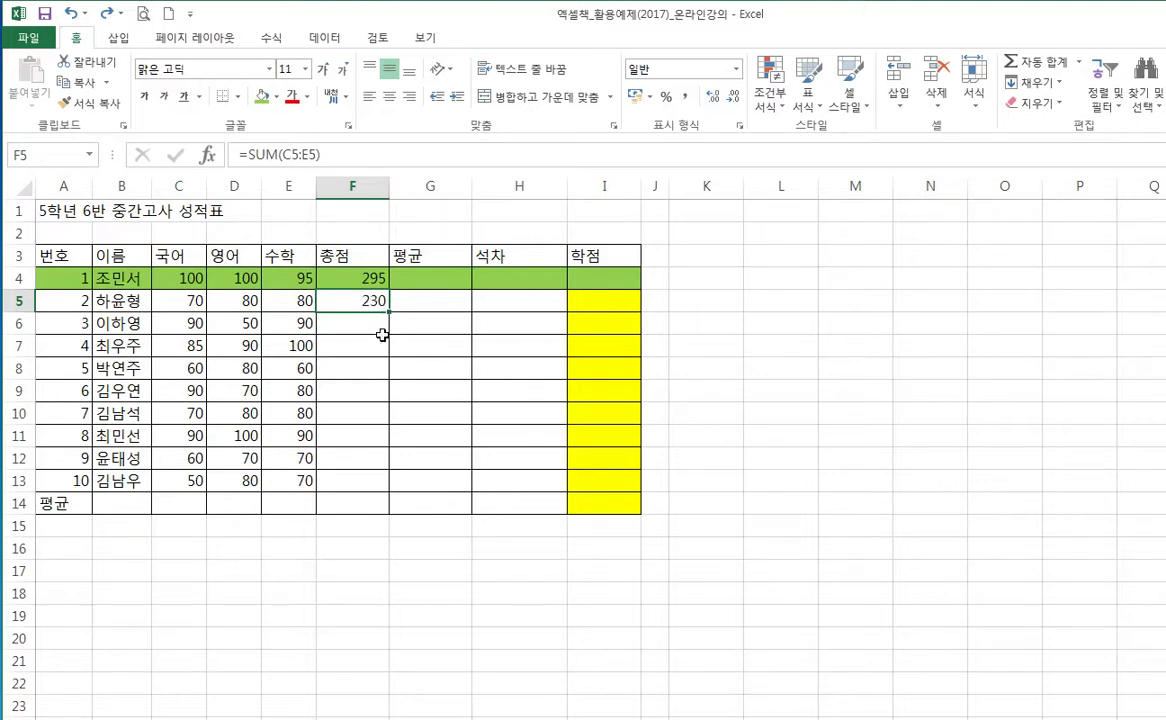
Step: Copy the 총점 formula from F5 into F6 and F7
{"action": "key", "text": "ctrl+c"}
{"action": "key", "text": "Down"}
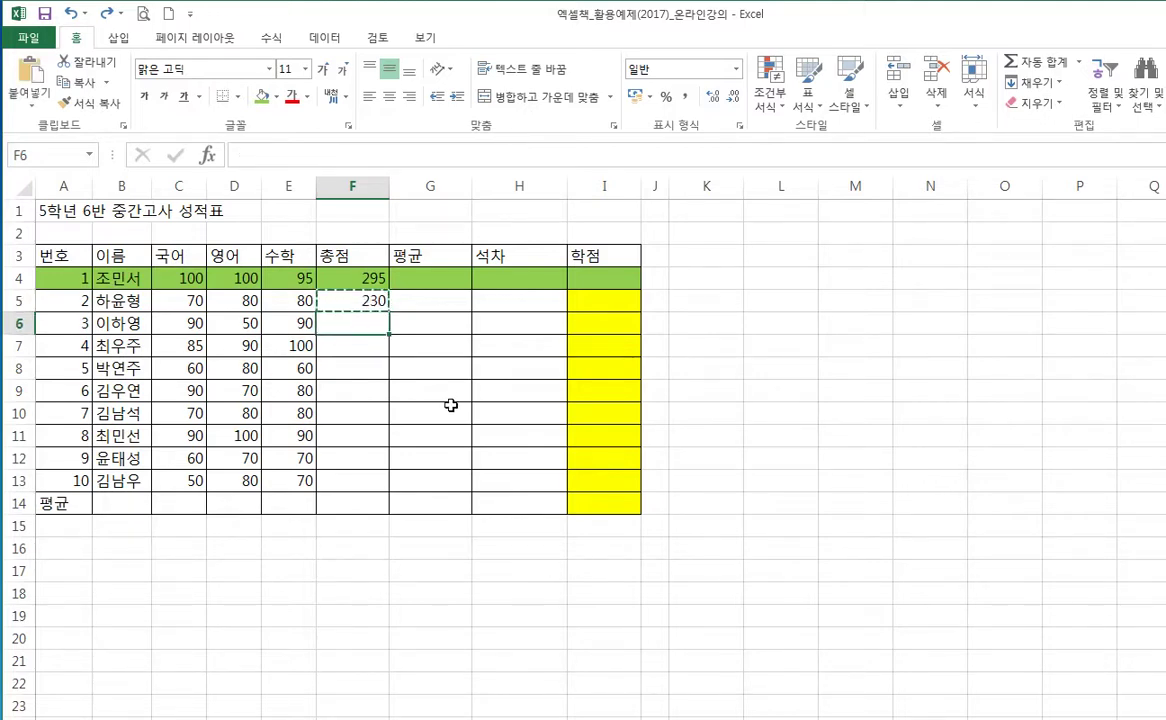
{"action": "key", "text": "ctrl+v"}
{"action": "key", "text": "Down"}
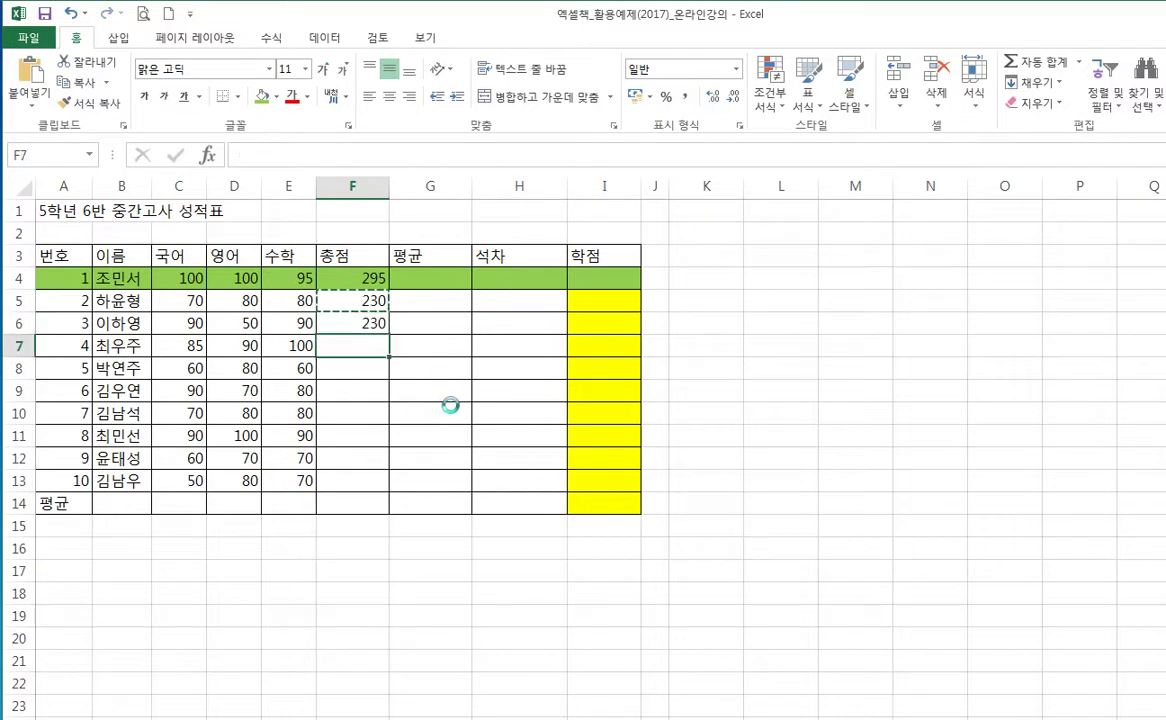
{"action": "key", "text": "ctrl+v"}
Step: Clear the copied totals in F6 and F7, and reselect F5
{"action": "key", "text": "Up"}
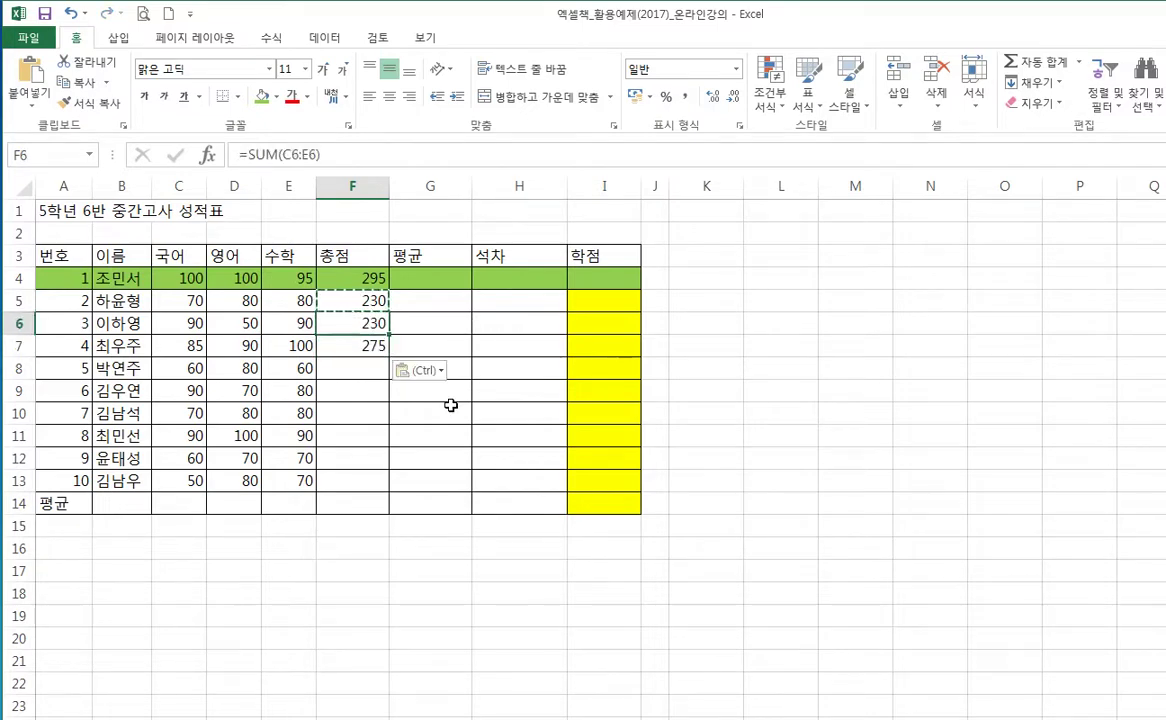
{"action": "key", "text": "Delete"}
{"action": "key", "text": "Up"}
{"action": "key", "text": "Down"}
{"action": "key", "text": "Down"}
{"action": "key", "text": "Delete"}
{"action": "key", "text": "Up"}
{"action": "key", "text": "Up"}
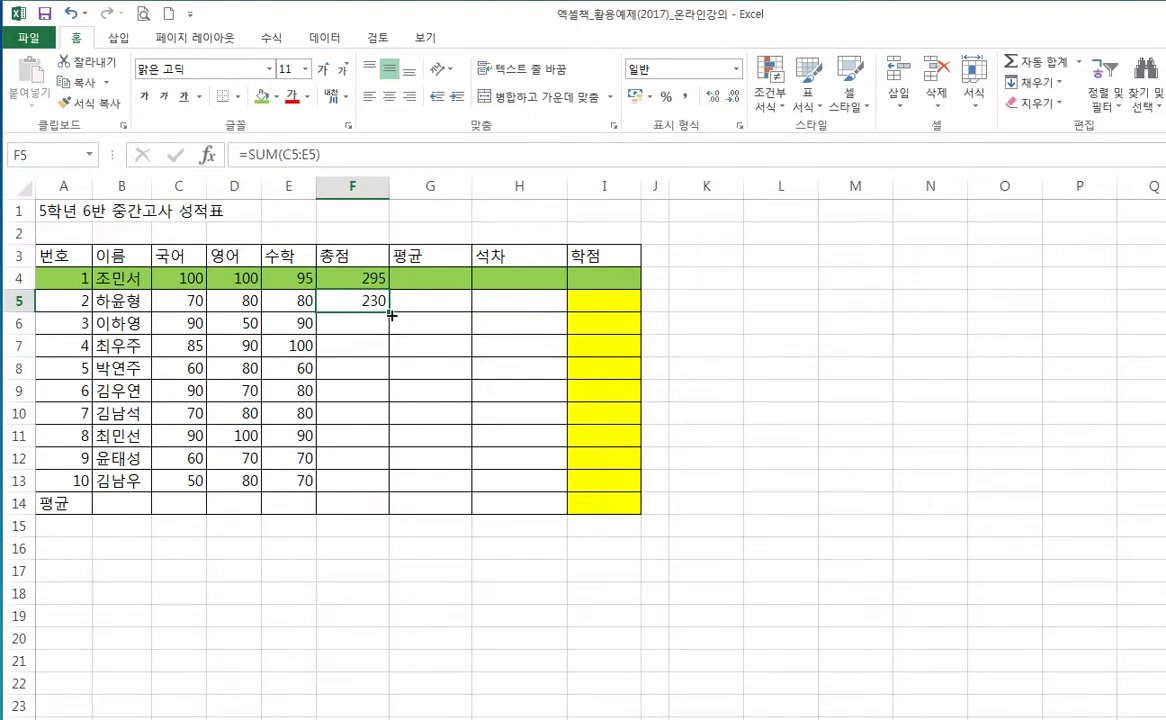
Step: Fill the 총점 formula from F5 down through F13
{"action": "left_click_drag", "start_coordinate": [388, 310], "coordinate": [383, 486]}
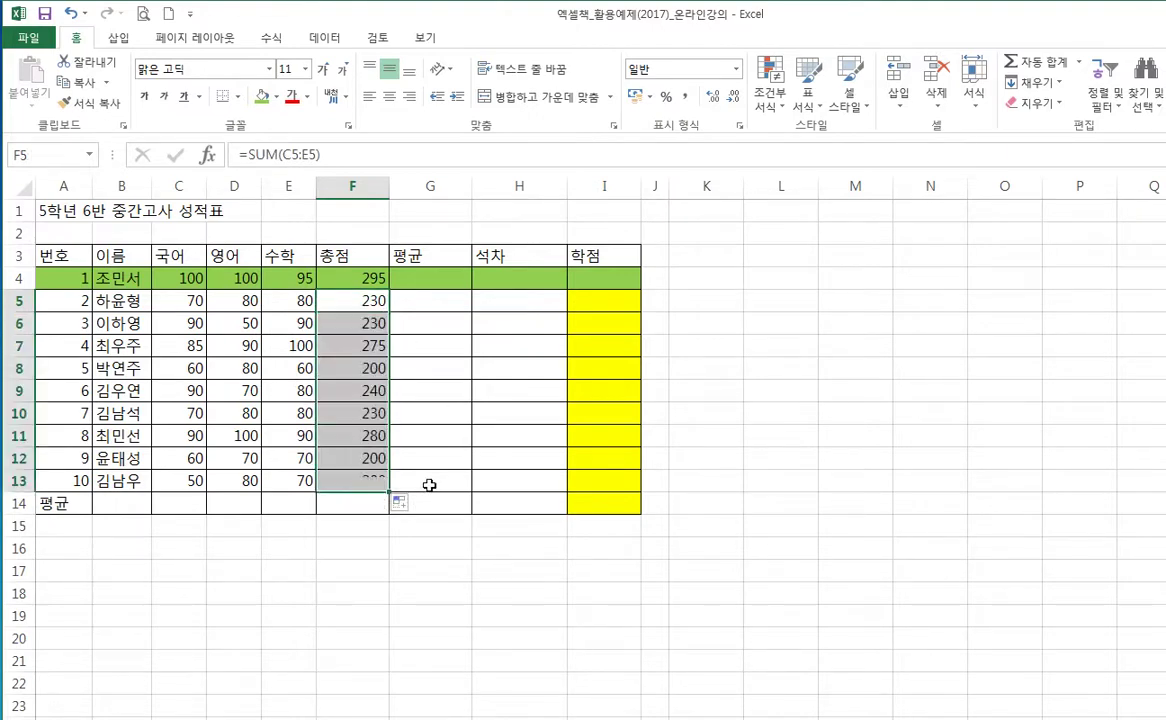
{"action": "left_click", "coordinate": [432, 482]}
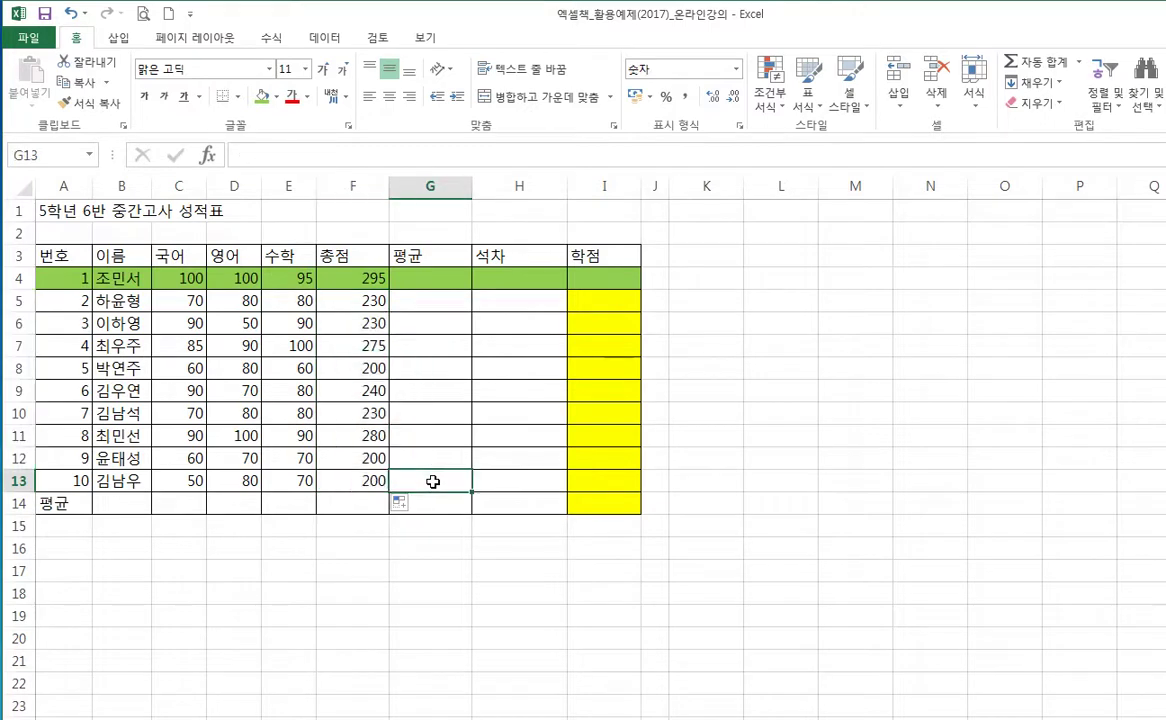
Step: Clear the totals in F4:F13 and recalculate all of them at once with AutoSum over C4:F13
{"action": "left_click", "coordinate": [353, 280]}
{"action": "left_click_drag", "start_coordinate": [353, 280], "coordinate": [334, 483]}
{"action": "key", "text": "Delete"}
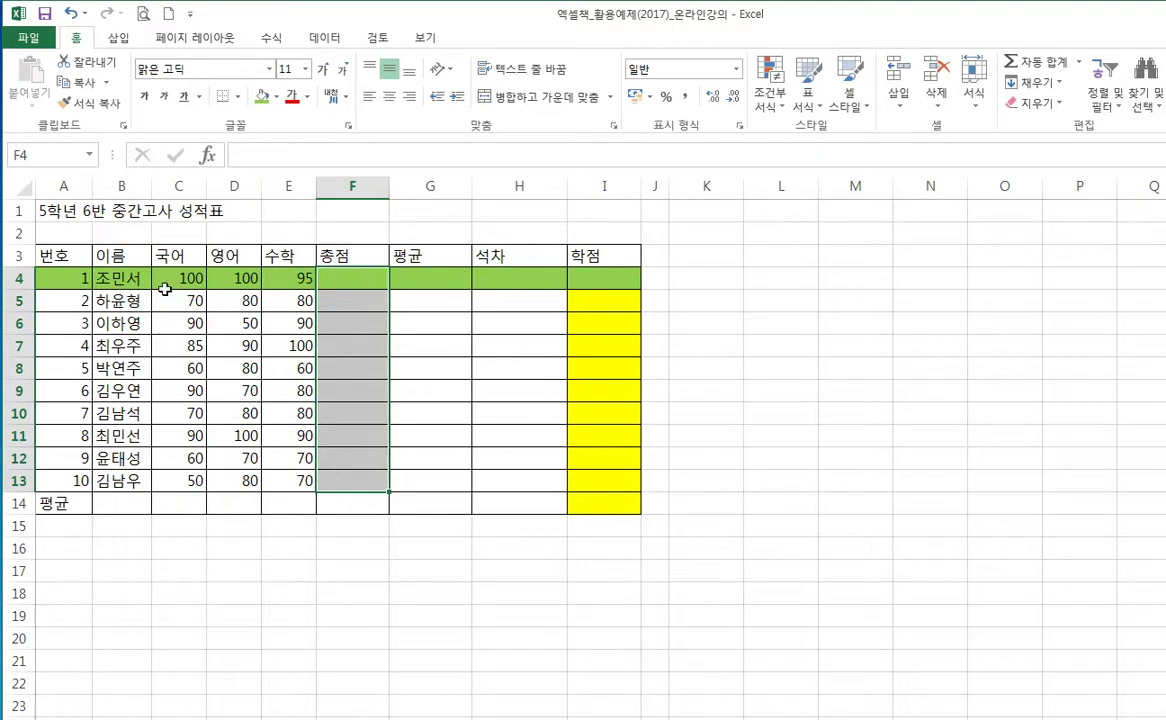
{"action": "left_click_drag", "start_coordinate": [172, 274], "coordinate": [366, 485]}
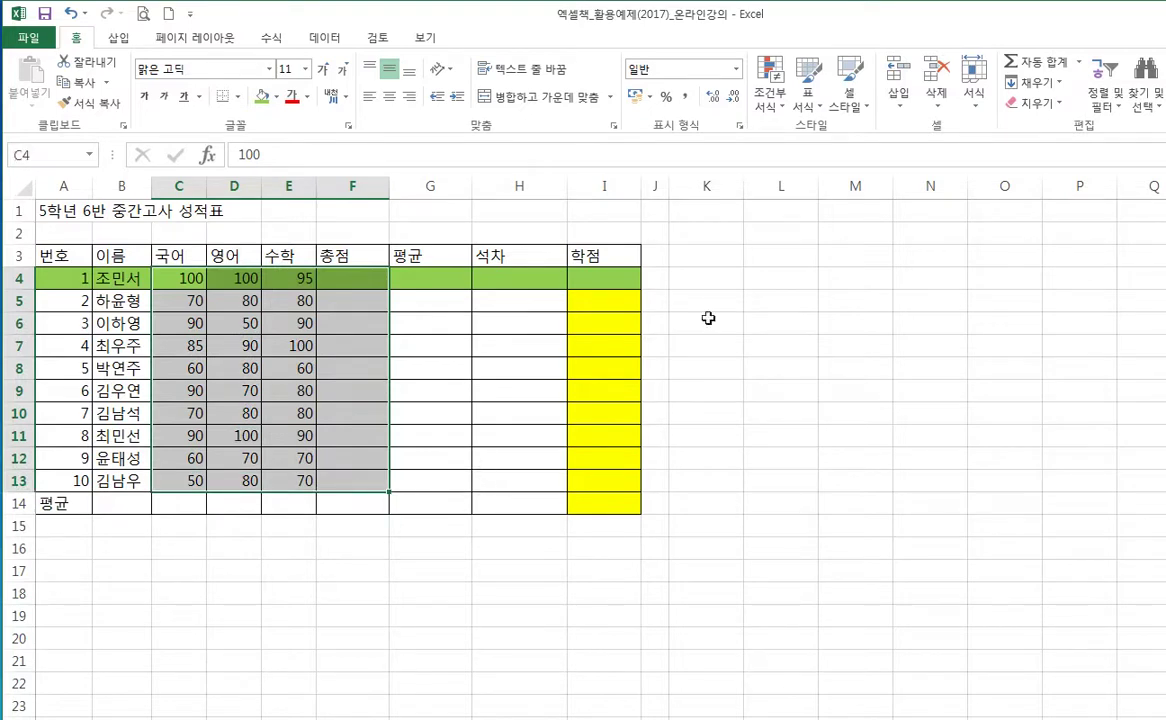
{"action": "left_click", "coordinate": [1040, 68]}
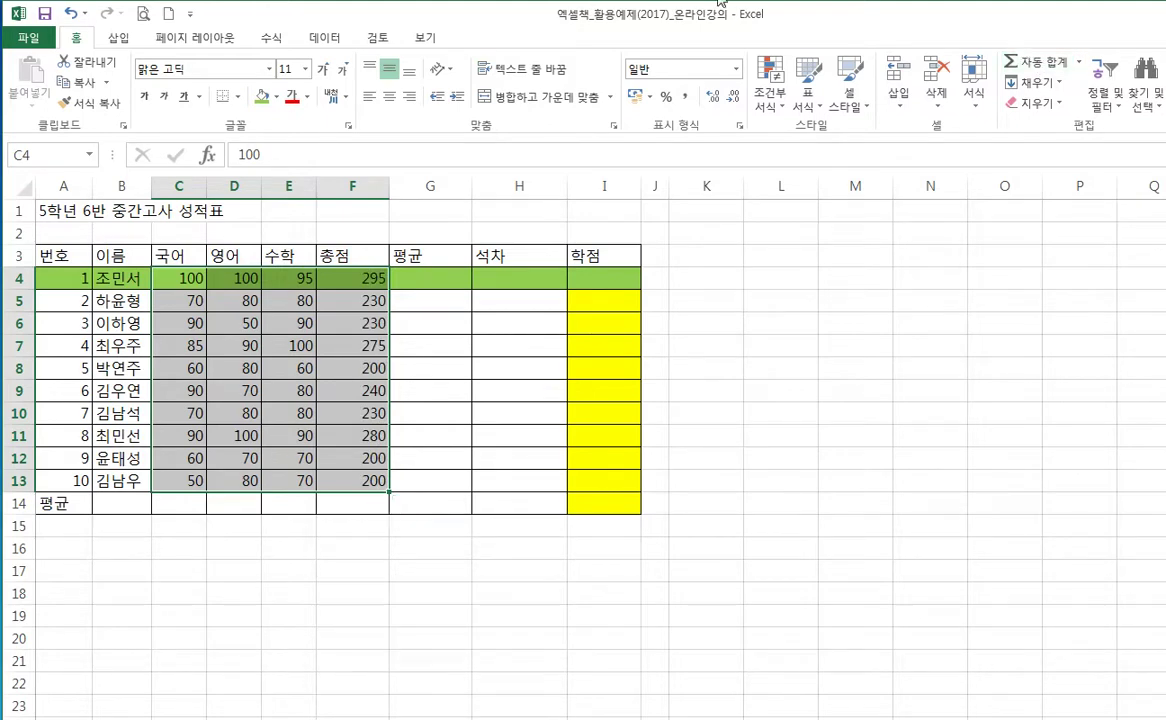
{"action": "left_click", "coordinate": [450, 278]}
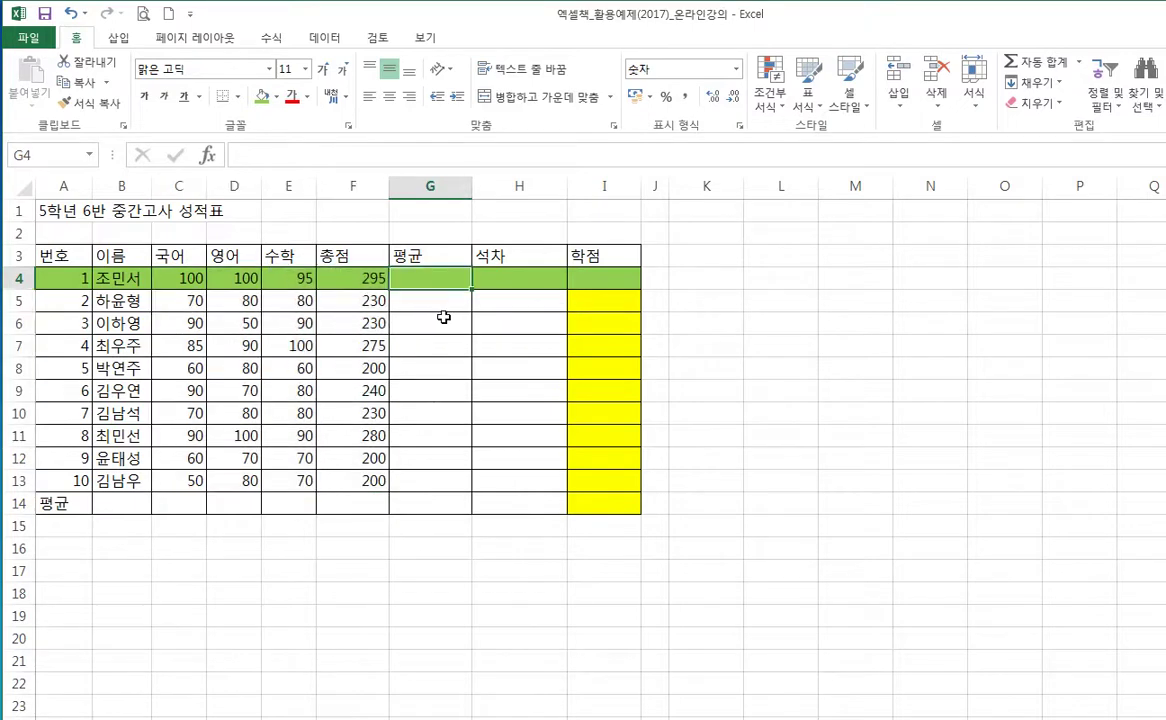
{"action": "left_click", "coordinate": [1081, 64]}
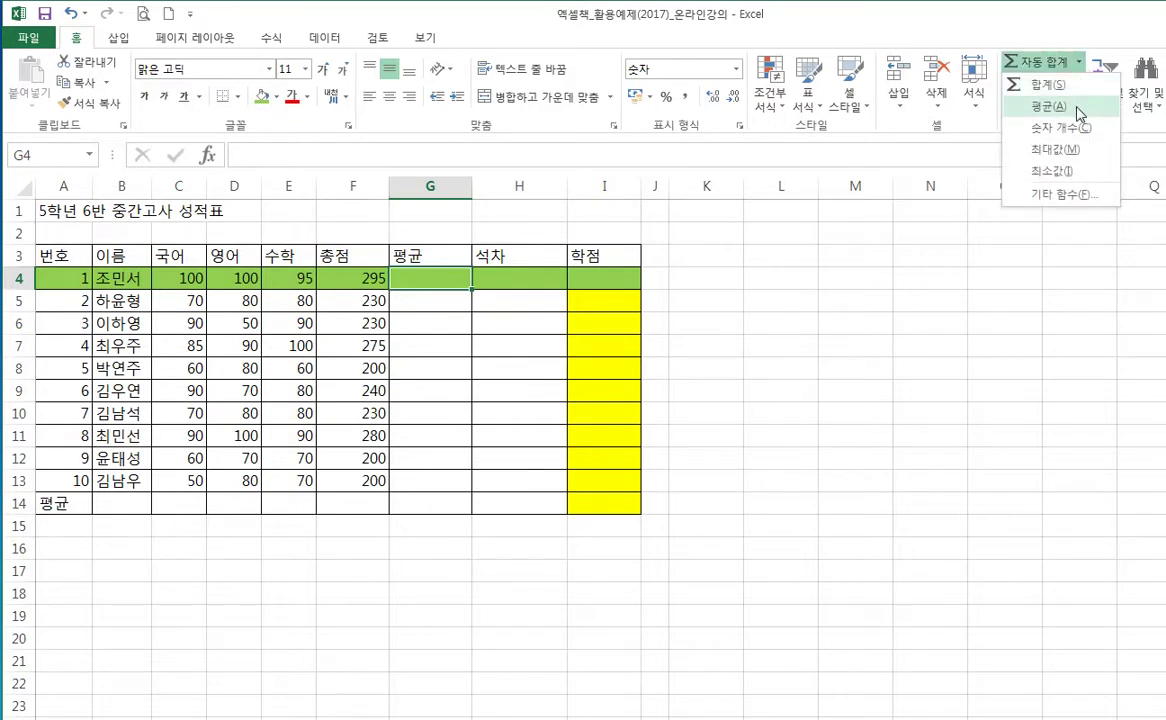
{"action": "left_click", "coordinate": [862, 232]}
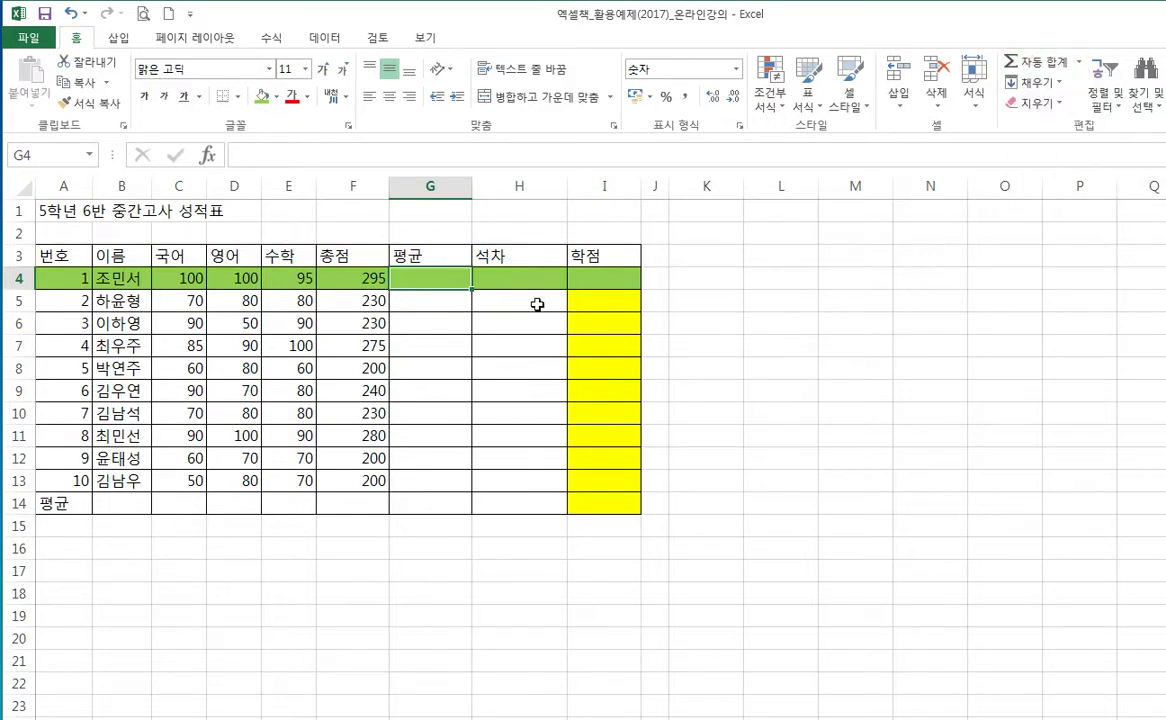
{"action": "left_click", "coordinate": [179, 279]}
{"action": "left_click_drag", "start_coordinate": [179, 279], "coordinate": [419, 272]}
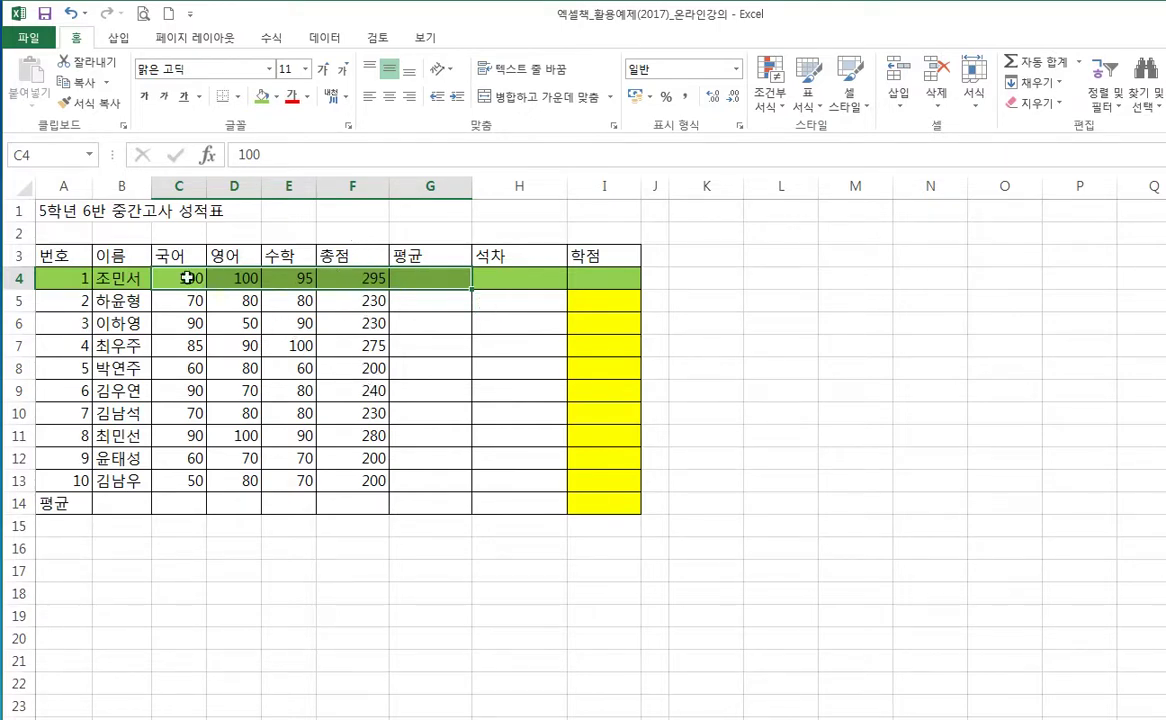
{"action": "left_click_drag", "start_coordinate": [195, 278], "coordinate": [412, 277]}
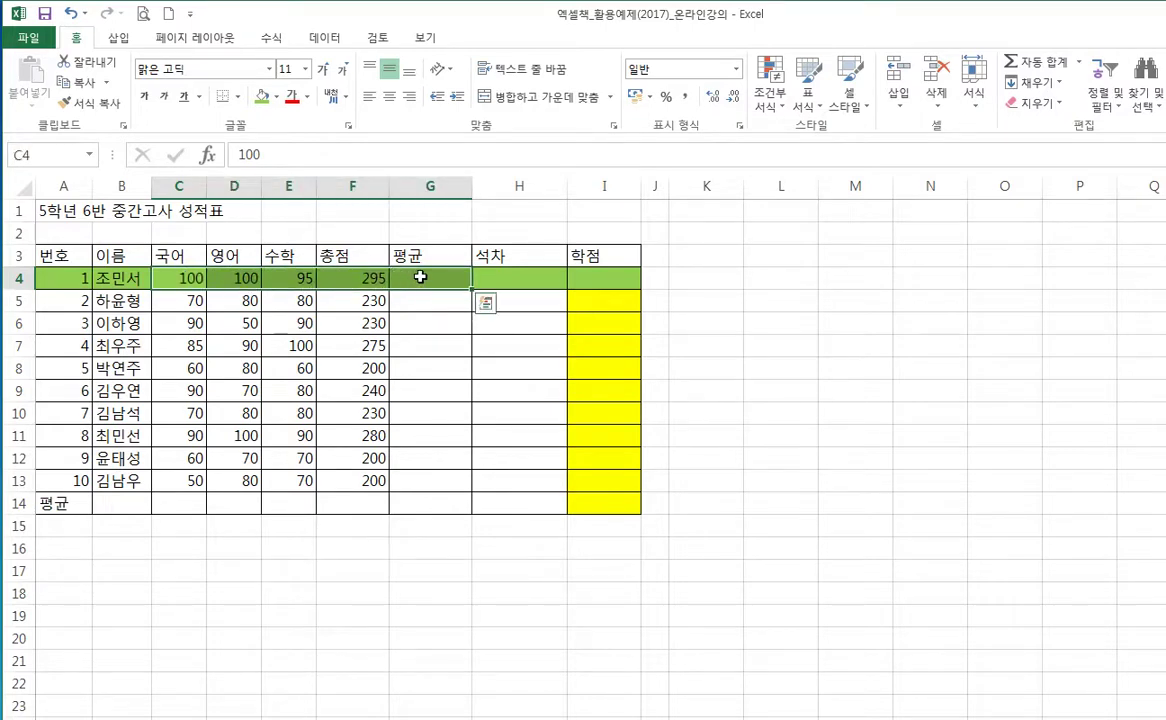
Step: Calculate the first student's 평균 in G4 with the AutoSum Average function, restricting its range to the subject scores C4:E4
{"action": "left_click", "coordinate": [413, 279]}
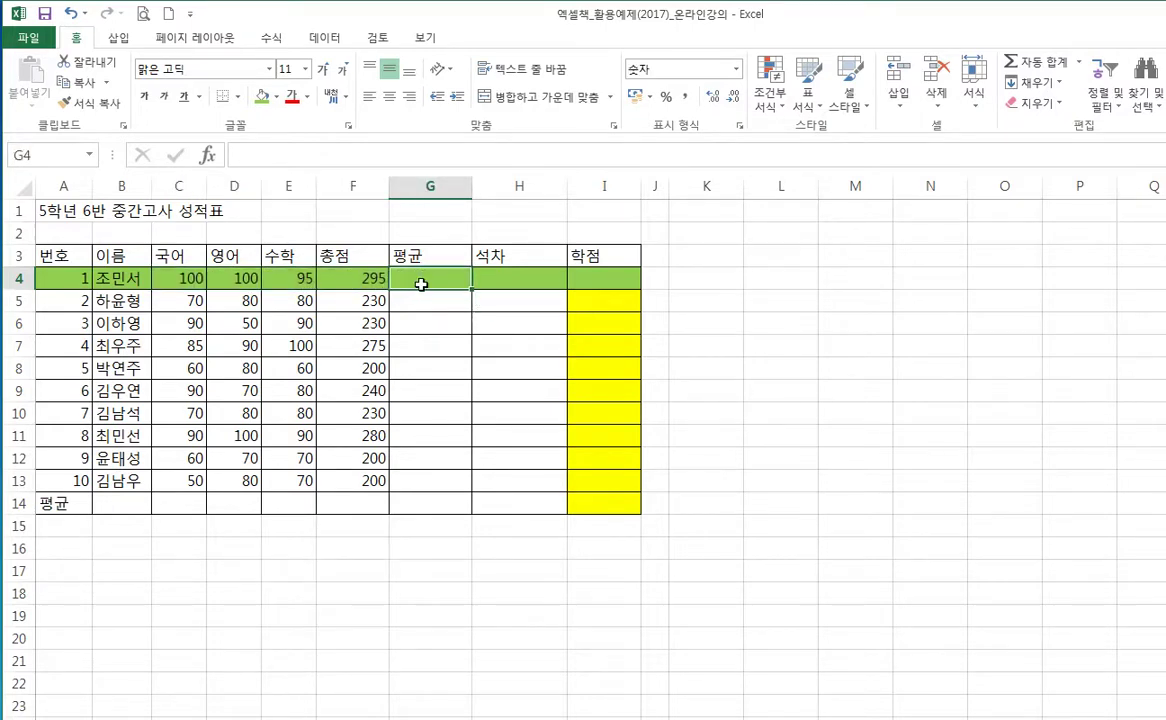
{"action": "left_click", "coordinate": [1079, 62]}
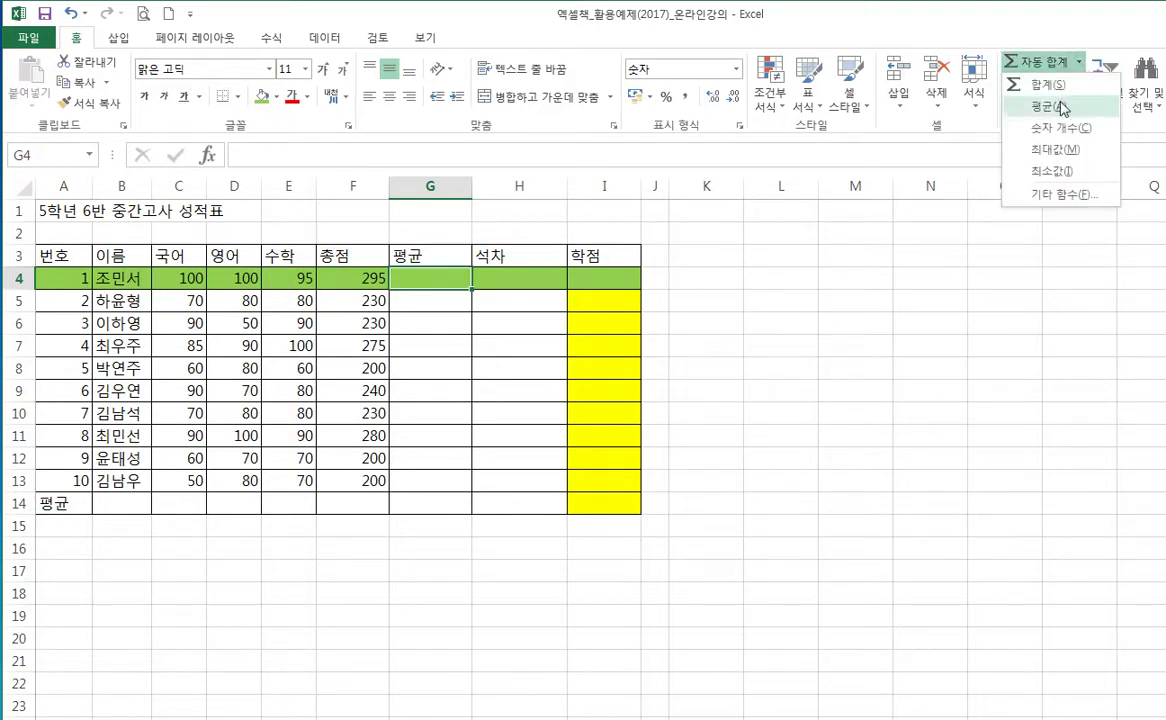
{"action": "left_click", "coordinate": [1050, 106]}
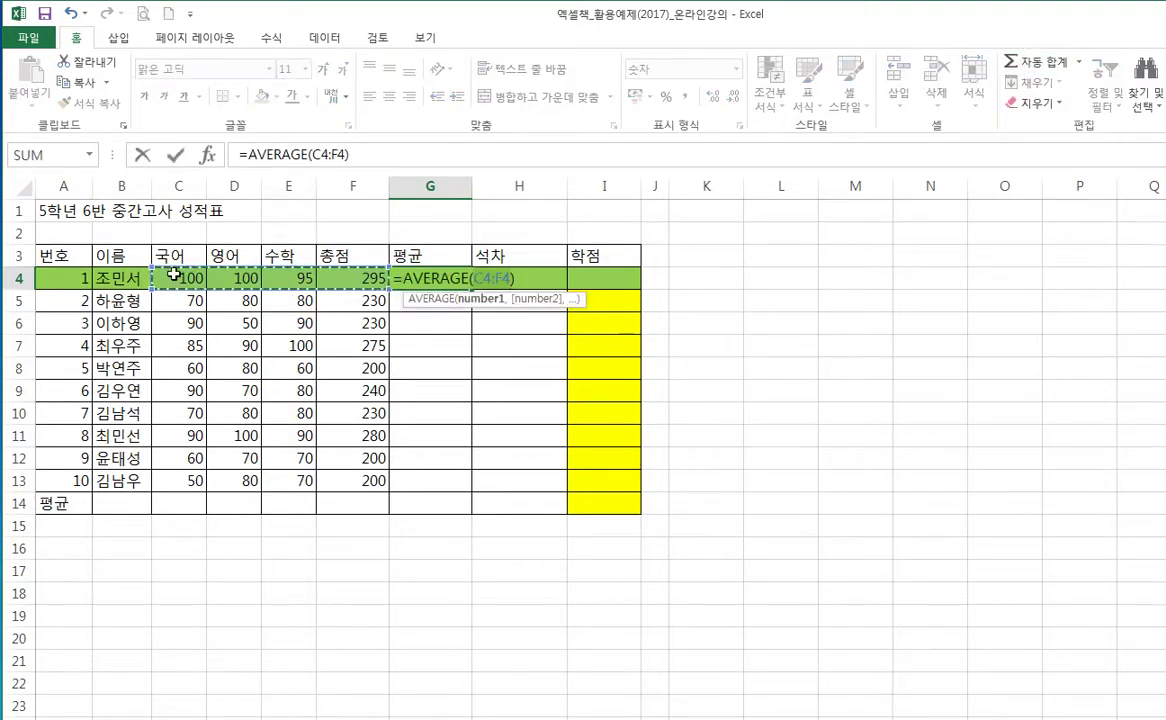
{"action": "left_click_drag", "start_coordinate": [178, 277], "coordinate": [265, 278]}
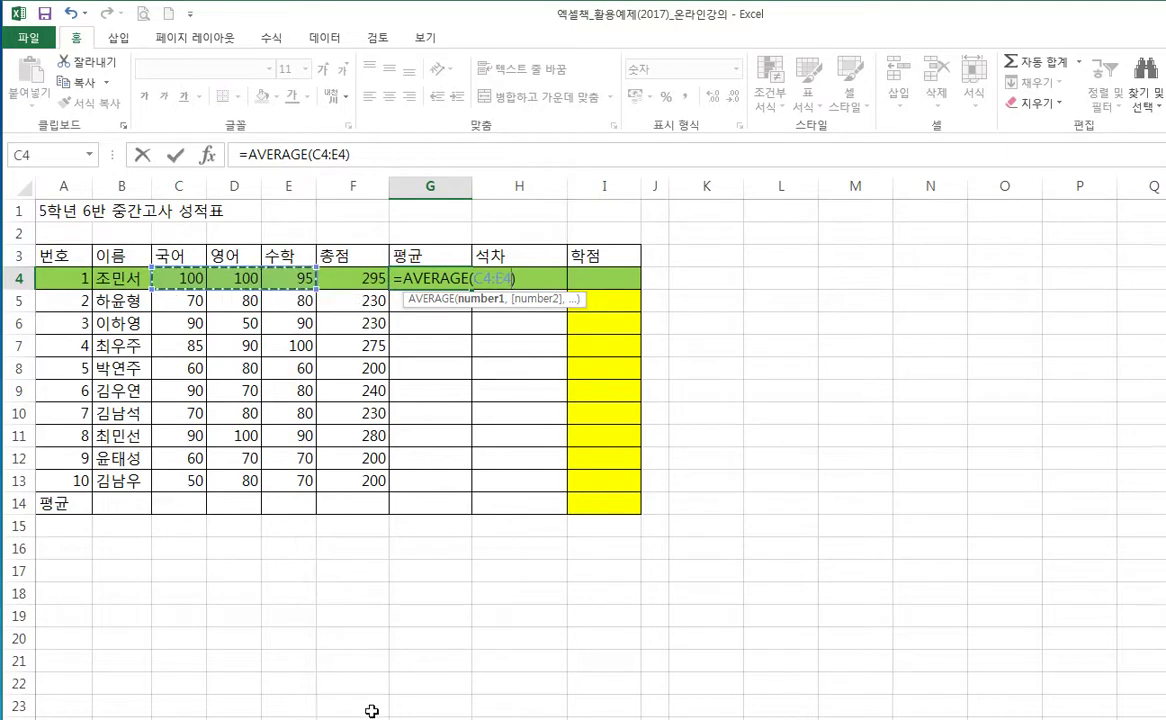
{"action": "key", "text": "Return"}
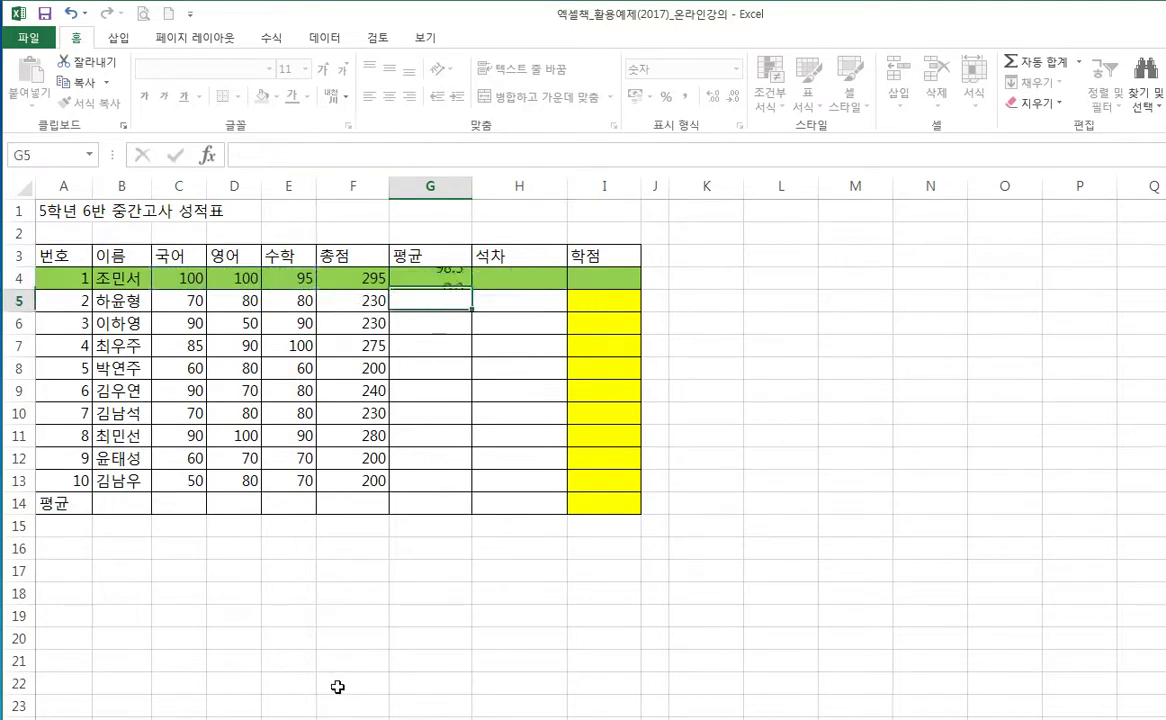
{"action": "key", "text": "Up"}
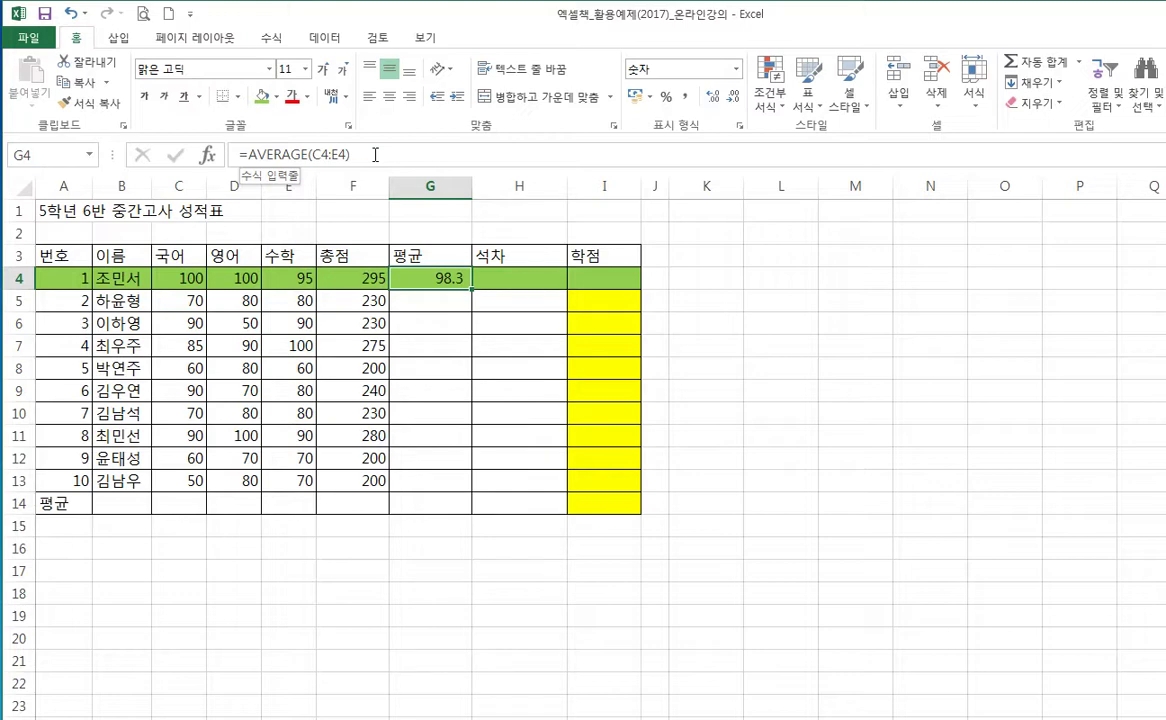
Step: Fill the 평균 formula from G4 down through G13 without formatting (서식 없이 채우기)
{"action": "left_click", "coordinate": [453, 330]}
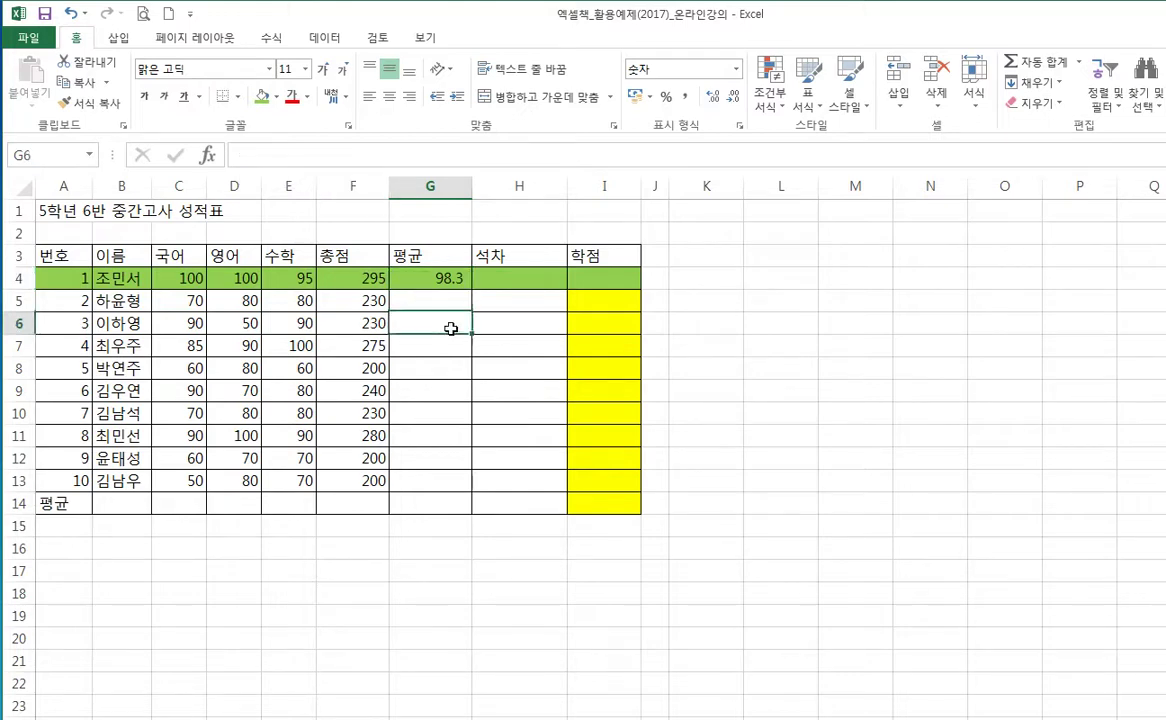
{"action": "left_click", "coordinate": [440, 297]}
{"action": "left_click", "coordinate": [452, 281]}
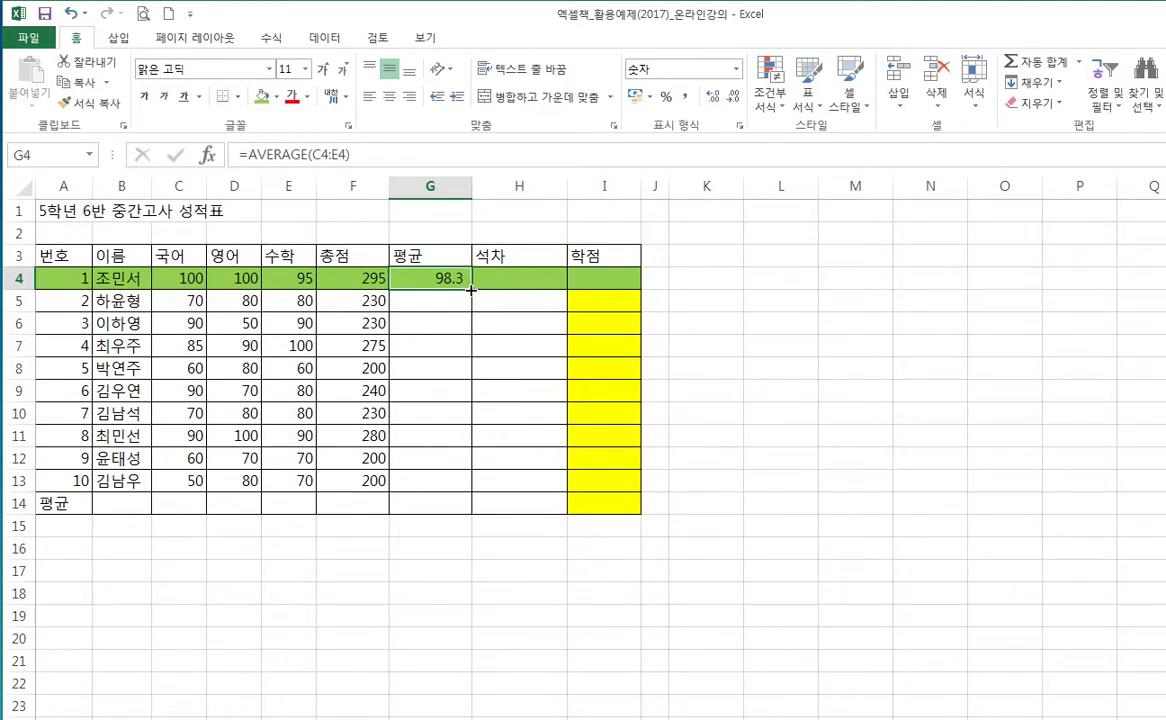
{"action": "left_click_drag", "start_coordinate": [469, 289], "coordinate": [460, 486]}
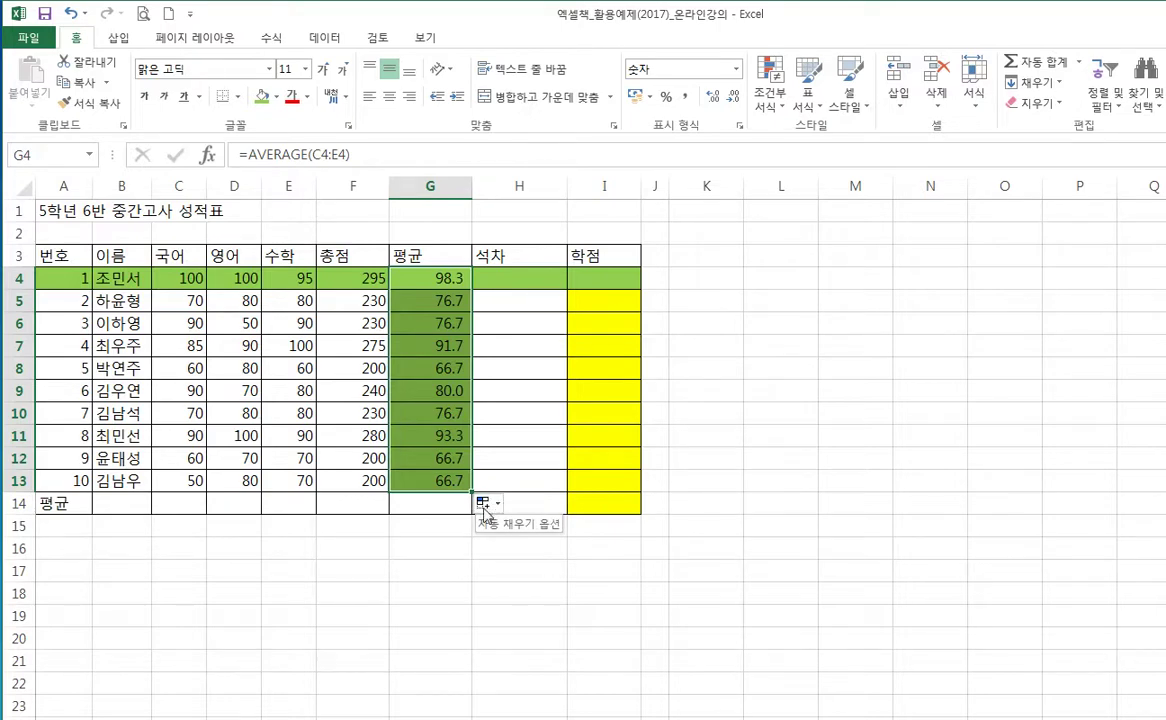
{"action": "left_click", "coordinate": [497, 507]}
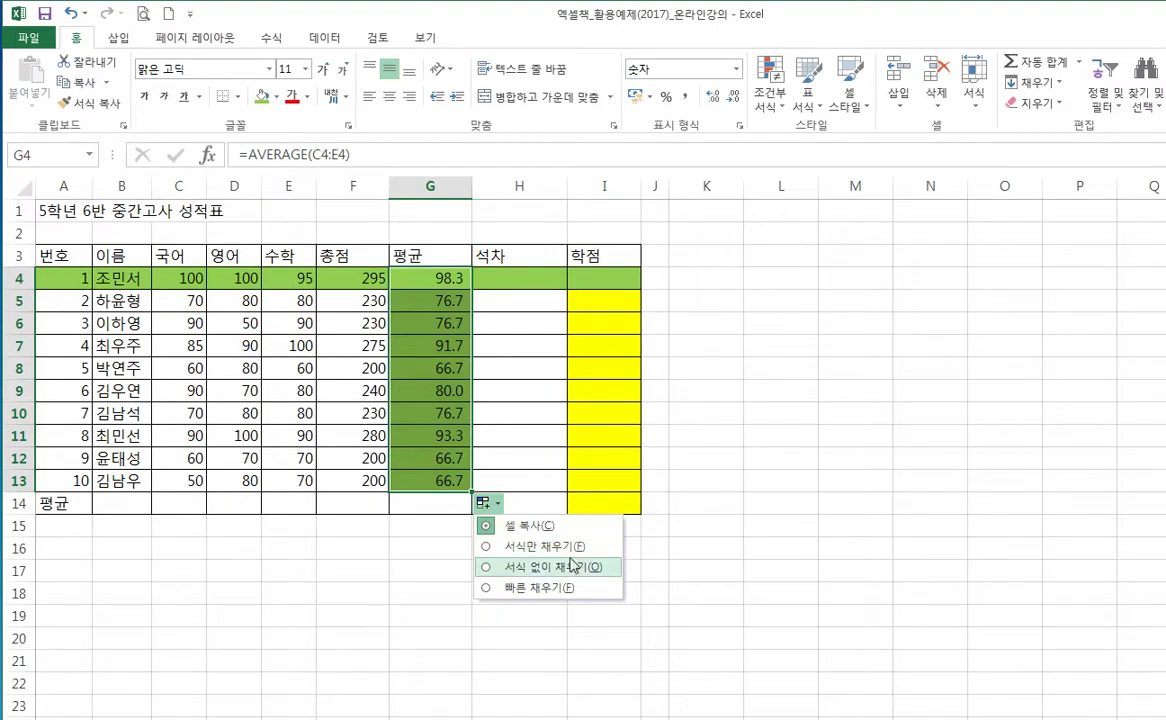
{"action": "left_click", "coordinate": [568, 567]}
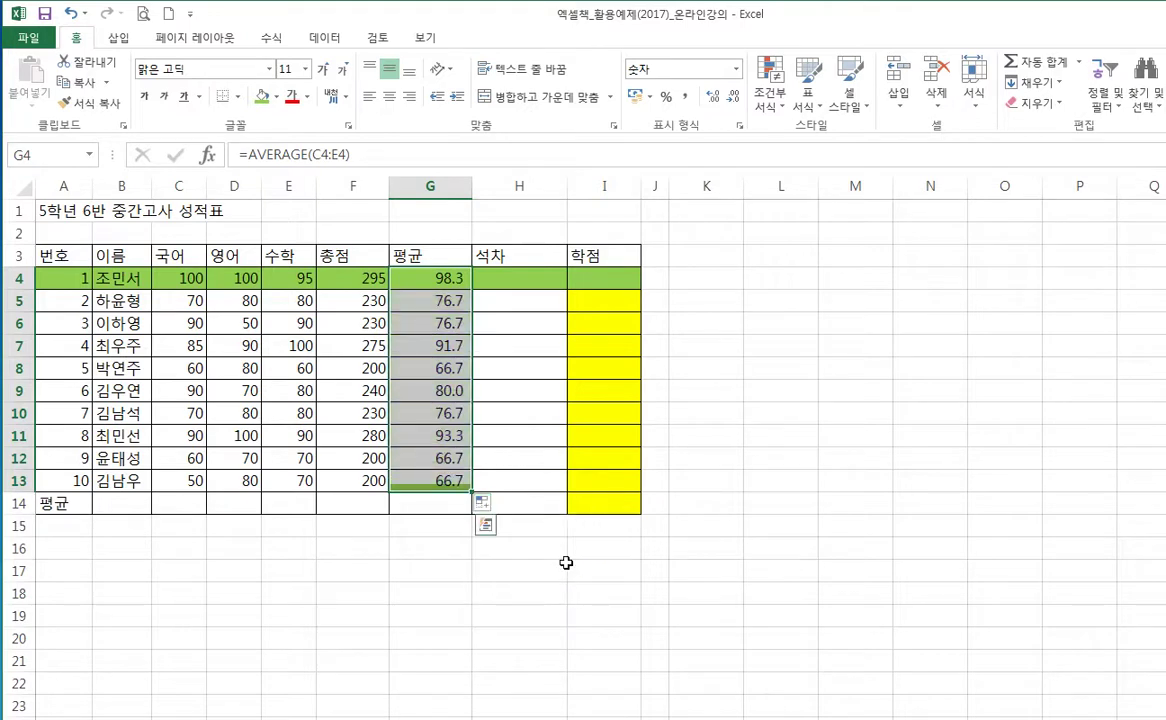
{"action": "left_click", "coordinate": [507, 436]}
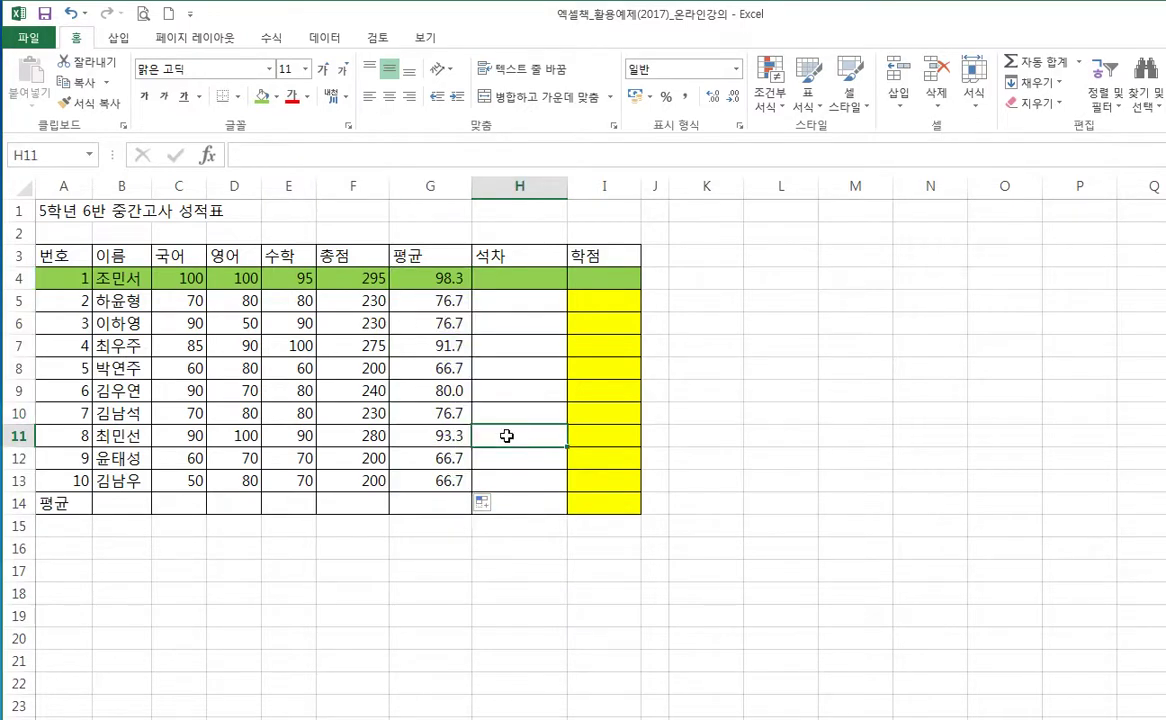
Step: Check the 평균 formulas in G7, G10, G12 and G8, and the 총점 formula in F8
{"action": "left_click", "coordinate": [438, 353]}
{"action": "left_click", "coordinate": [438, 414]}
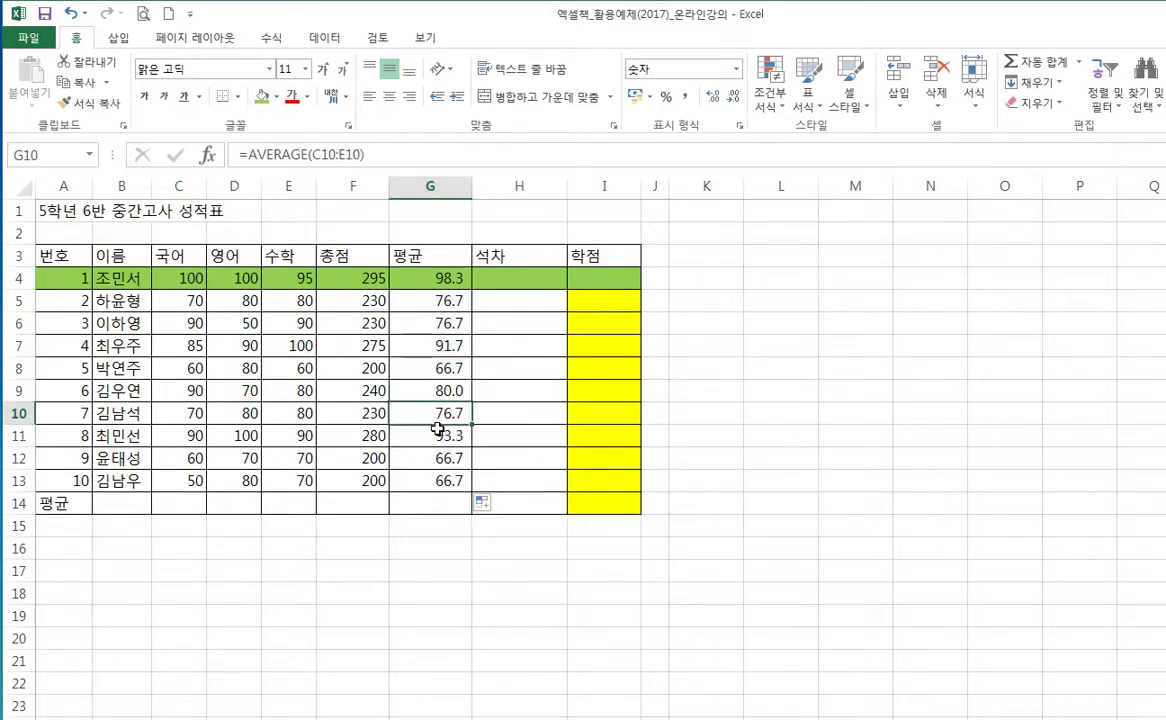
{"action": "left_click", "coordinate": [438, 453]}
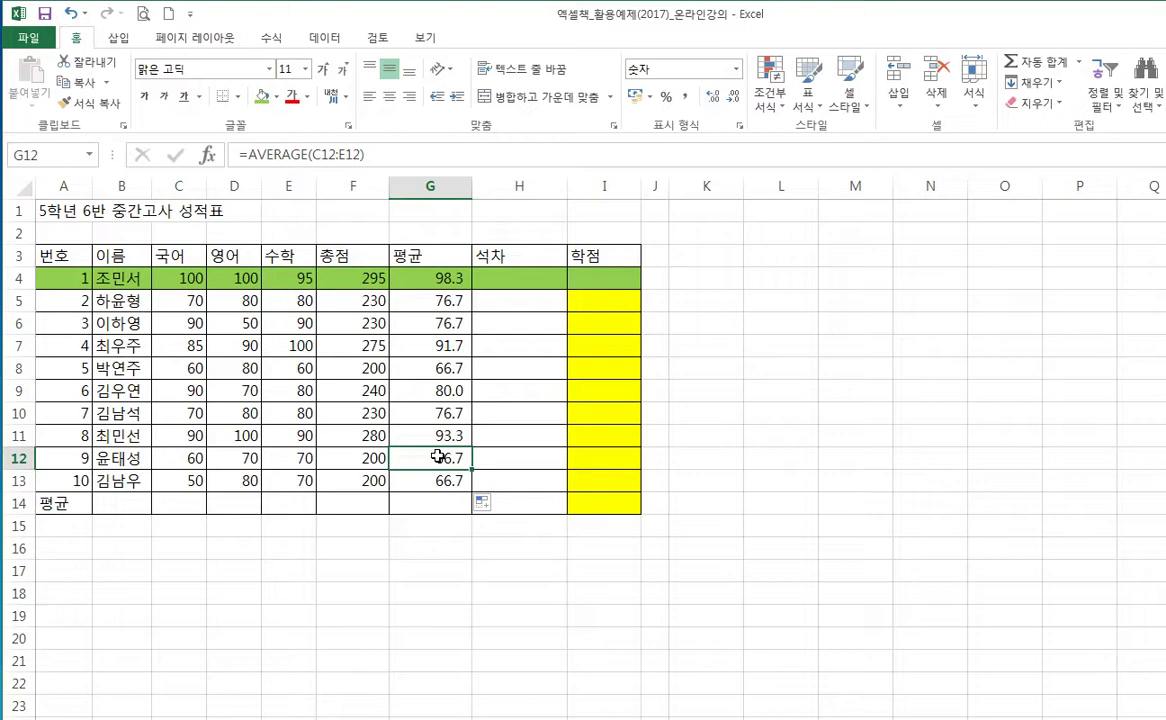
{"action": "left_click", "coordinate": [345, 372]}
{"action": "left_click", "coordinate": [402, 372]}
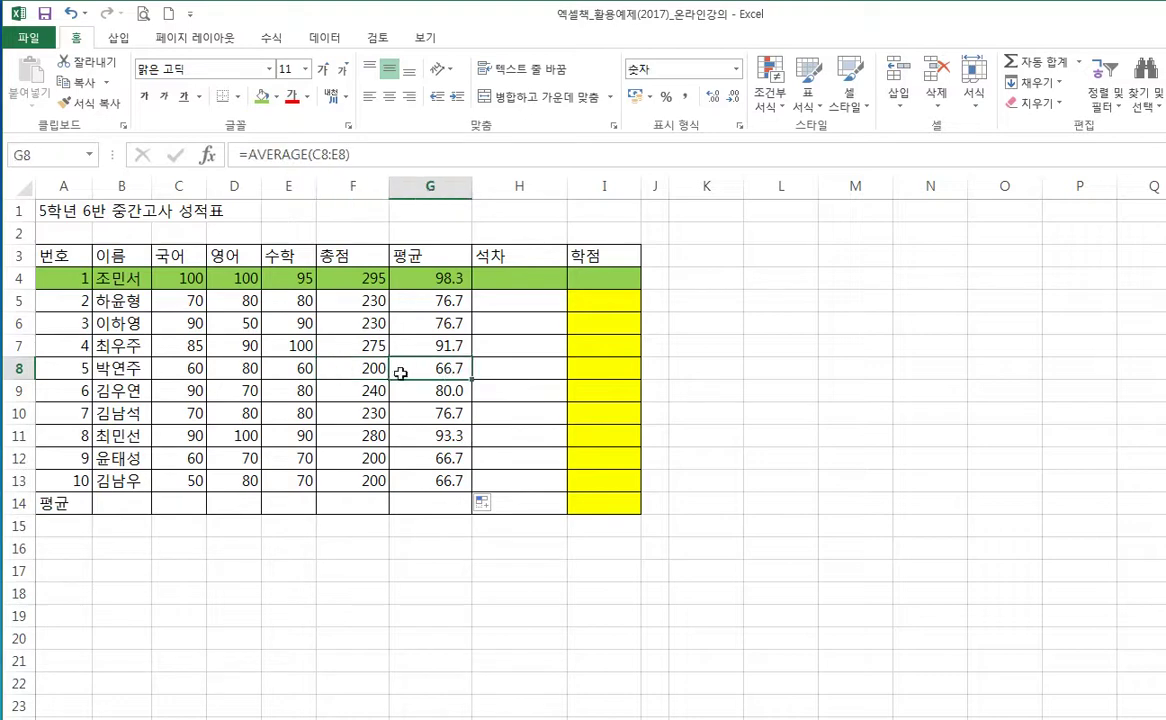
Step: Enter the function name "sum" in F2 above the 총점 heading
{"action": "left_click", "coordinate": [355, 234]}
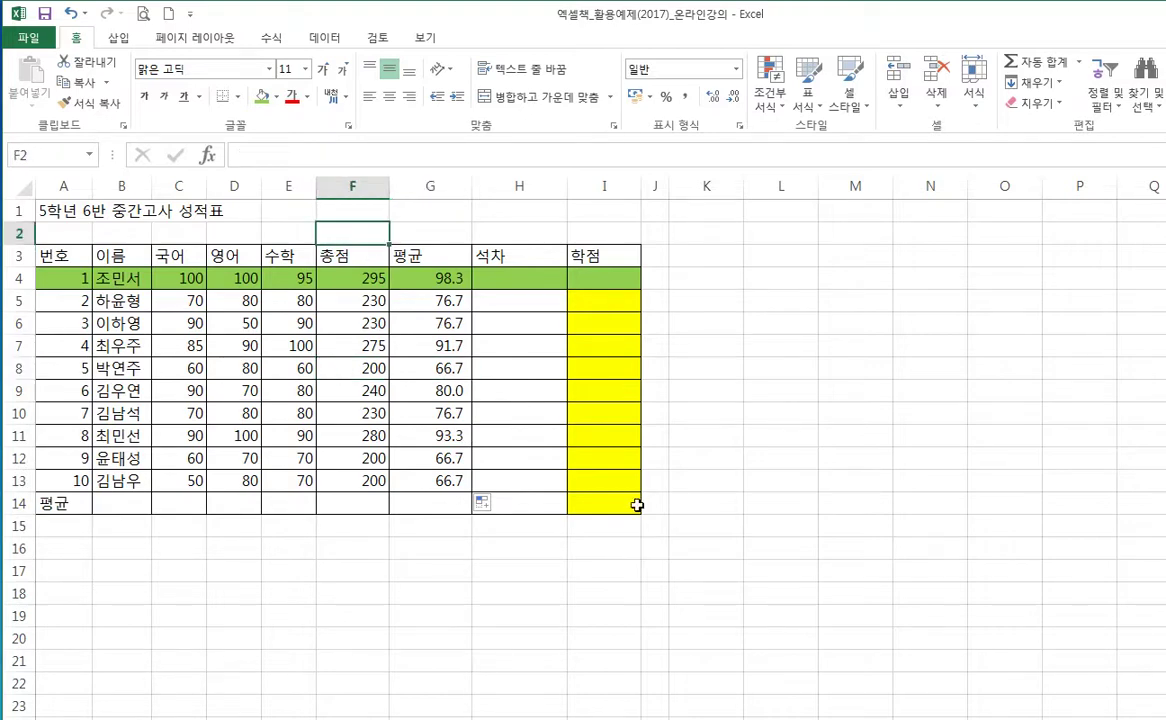
{"action": "type", "text": "su"}
{"action": "key", "text": "BackSpace"}
{"action": "key", "text": "BackSpace"}
{"action": "key", "text": "Hangul"}
{"action": "type", "text": "sum"}
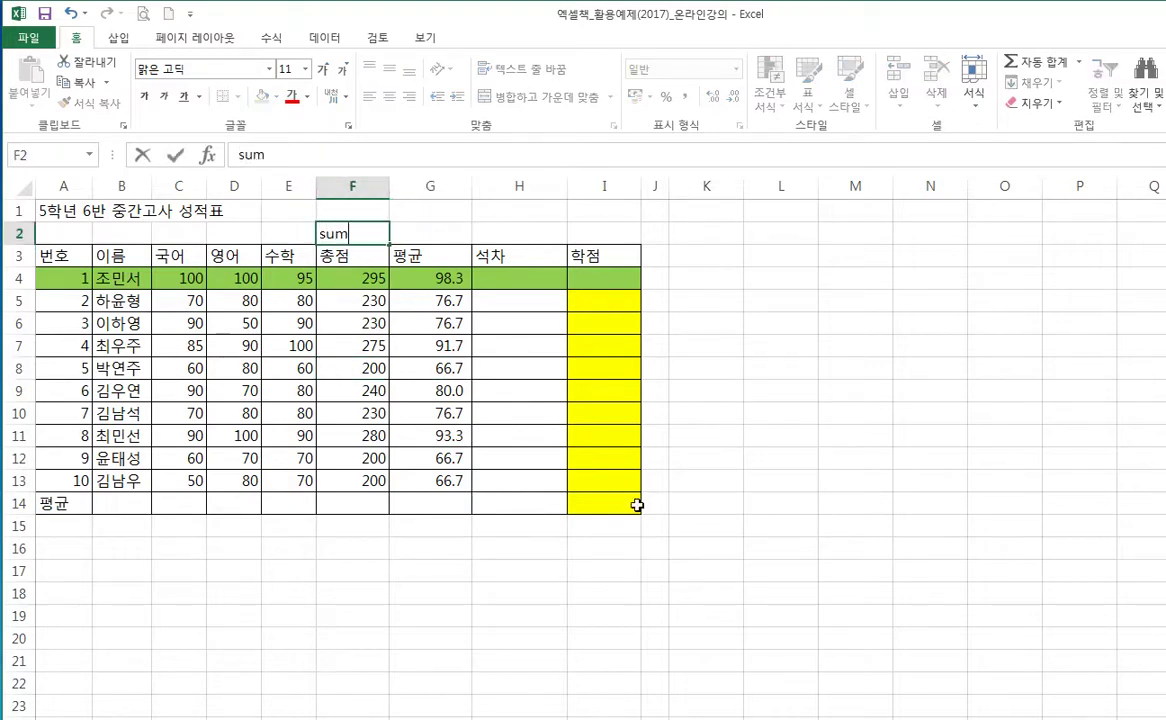
{"action": "key", "text": "Return"}
{"action": "key", "text": "Up"}
Step: Enter the function name "average" in G2 above the 평균 heading
{"action": "key", "text": "Right"}
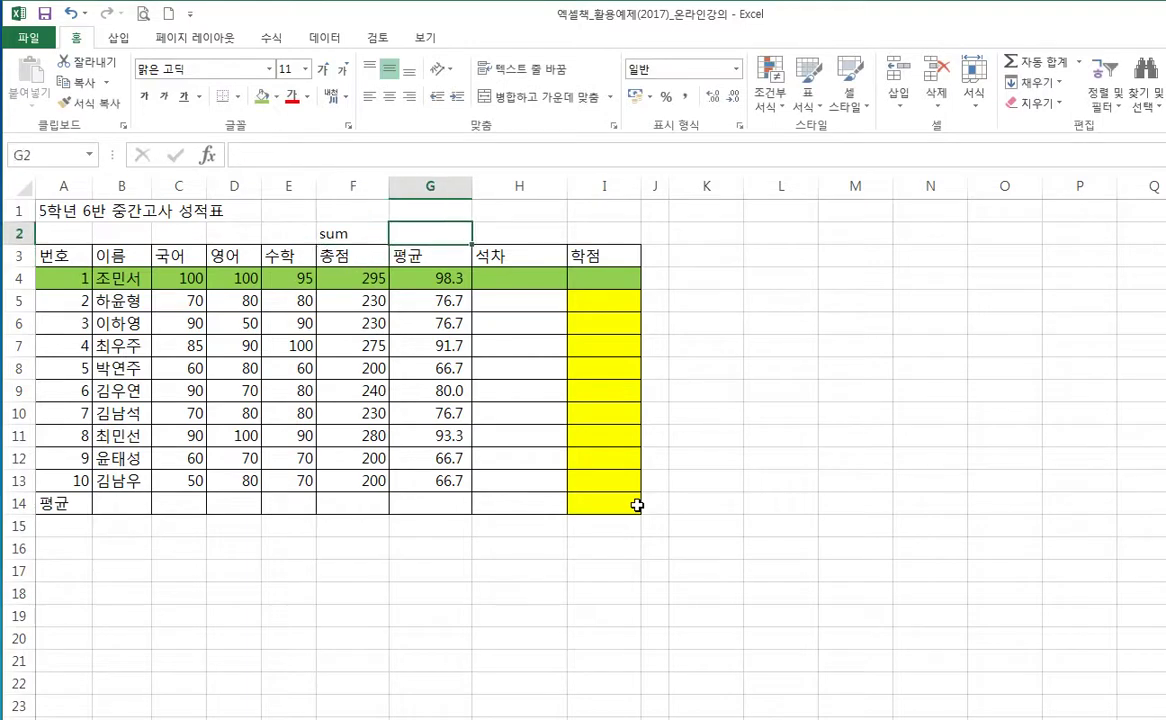
{"action": "type", "text": "aa"}
{"action": "key", "text": "BackSpace"}
{"action": "key", "text": "BackSpace"}
{"action": "key", "text": "Hangul"}
{"action": "type", "text": "a"}
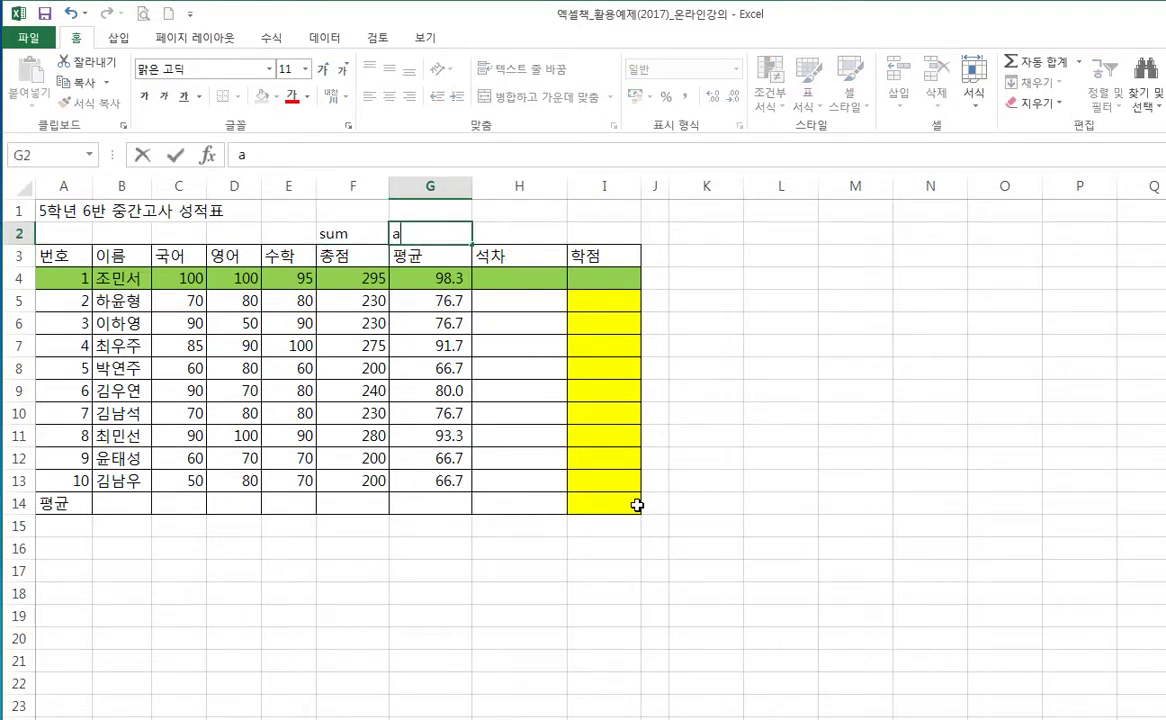
{"action": "type", "text": "verage"}
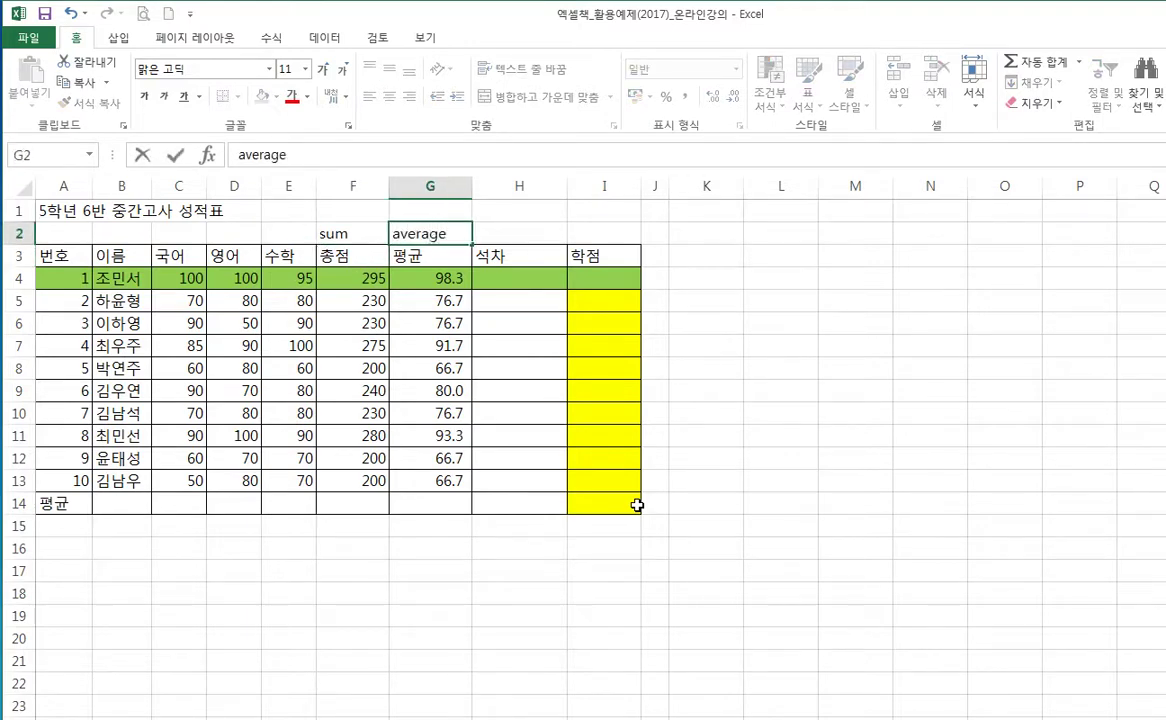
{"action": "key", "text": "Return"}
{"action": "key", "text": "Up"}
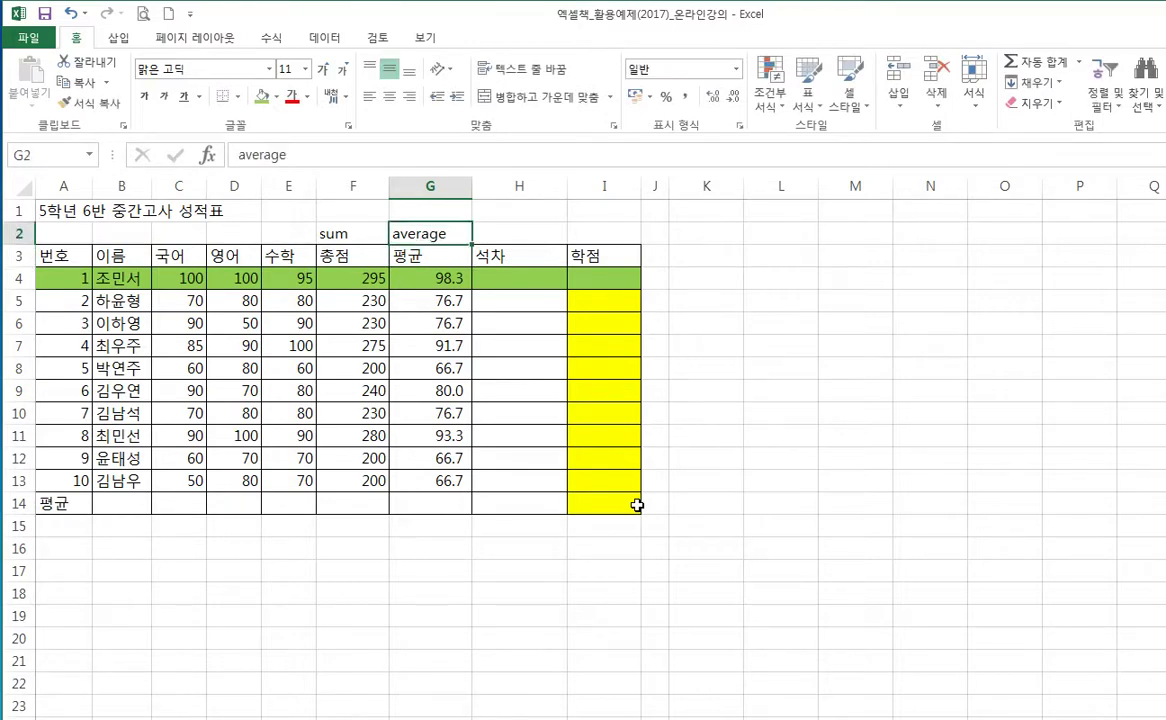
Step: Enter the function name "rank" in H2 above the 석차 heading
{"action": "key", "text": "Left"}
{"action": "key", "text": "Right"}
{"action": "key", "text": "Right"}
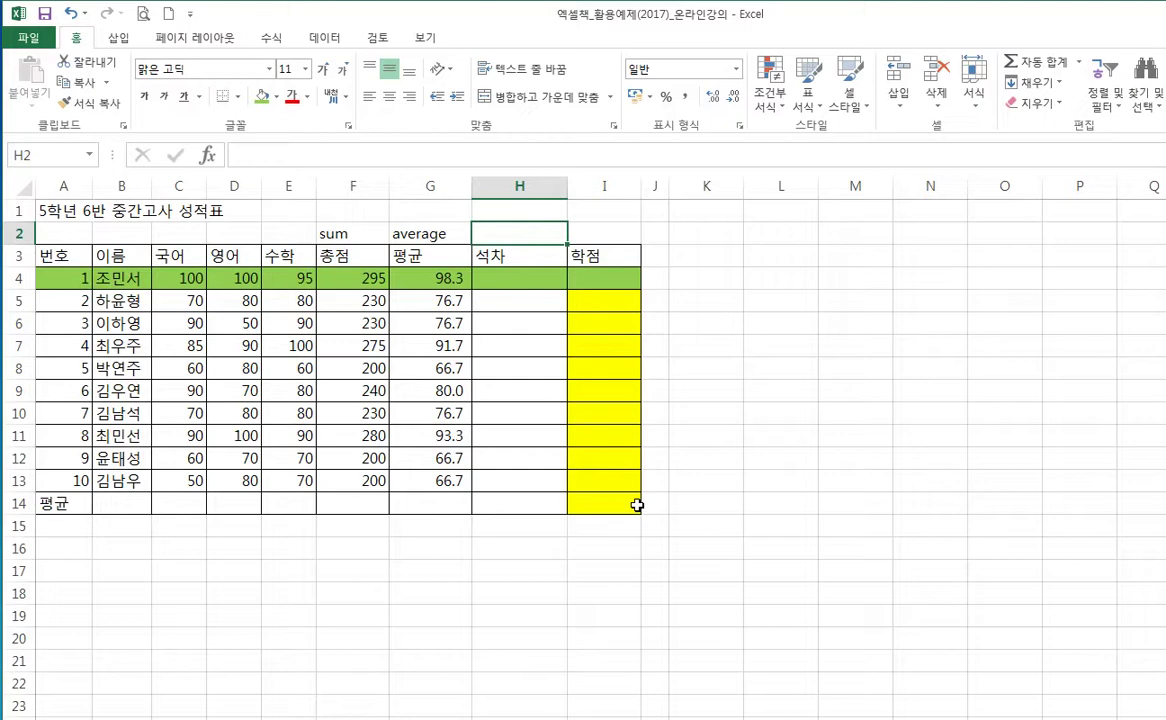
{"action": "type", "text": "rank"}
{"action": "key", "text": "Return"}
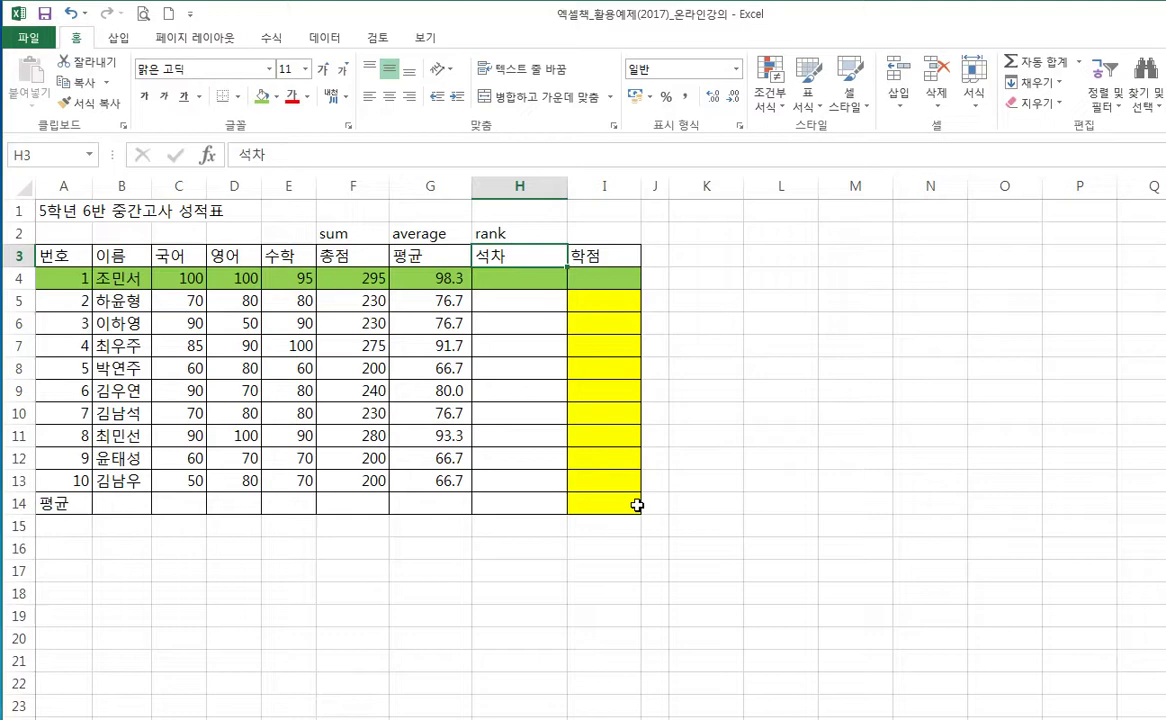
{"action": "key", "text": "Return"}
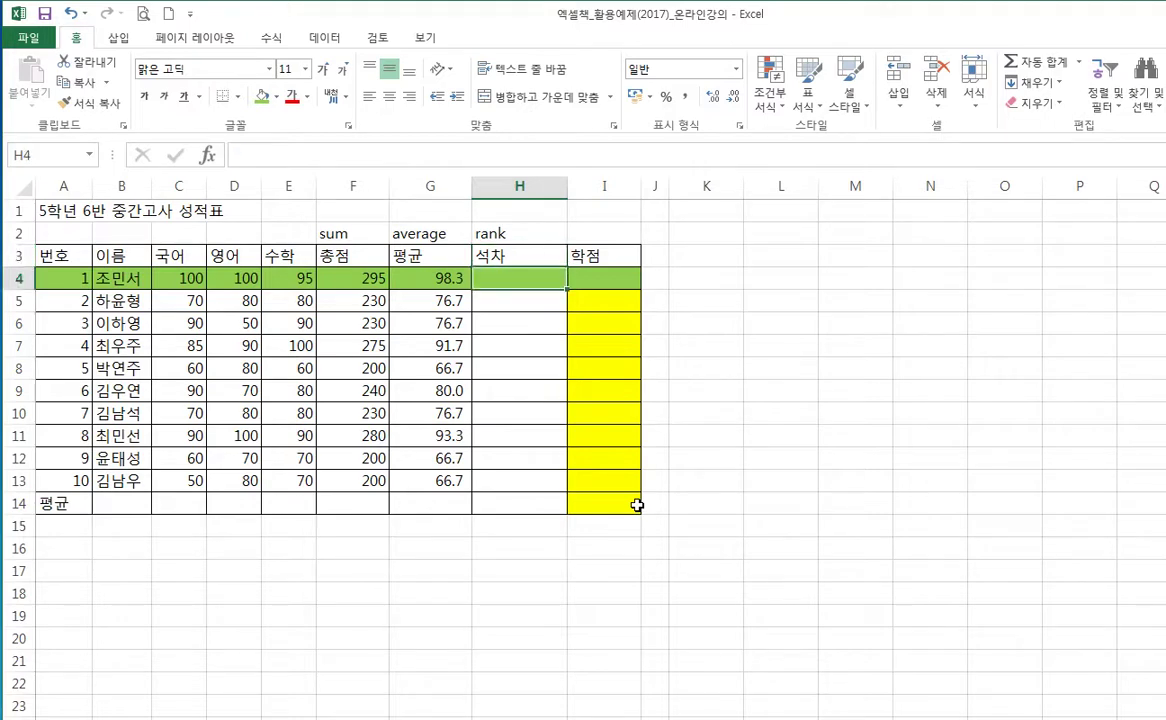
{"action": "type", "text": "=rank"}
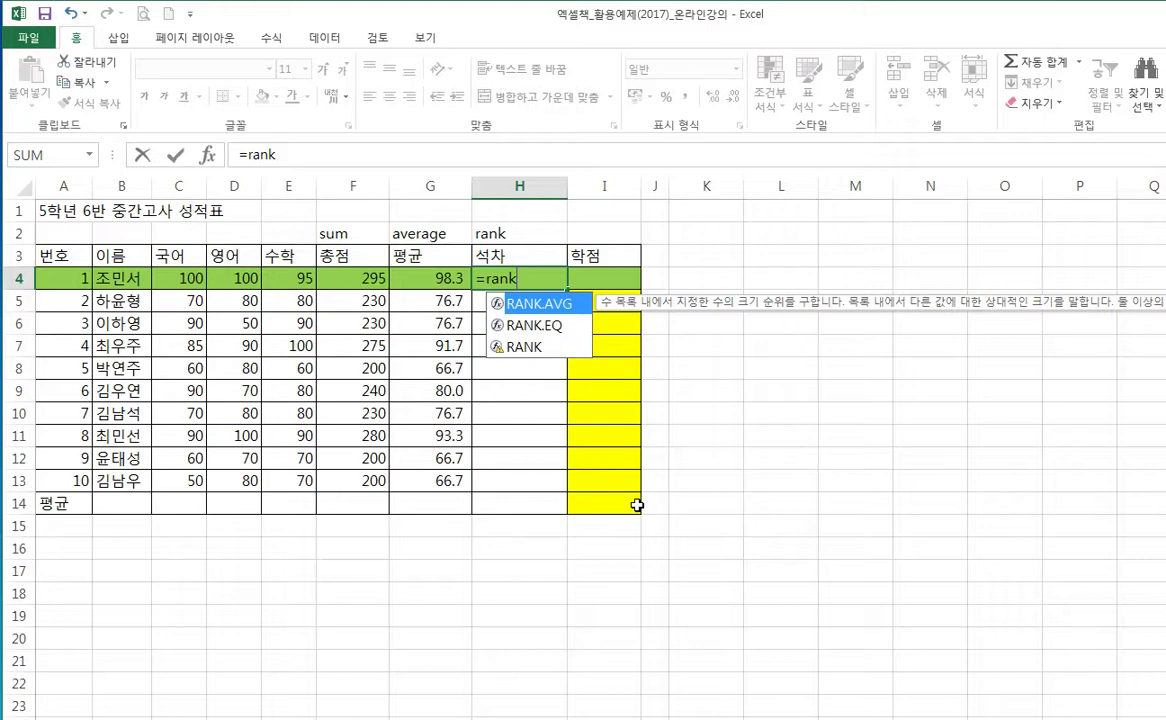
{"action": "key", "text": "BackSpace"}
{"action": "key", "text": "BackSpace"}
{"action": "key", "text": "BackSpace"}
{"action": "key", "text": "BackSpace"}
{"action": "key", "text": "BackSpace"}
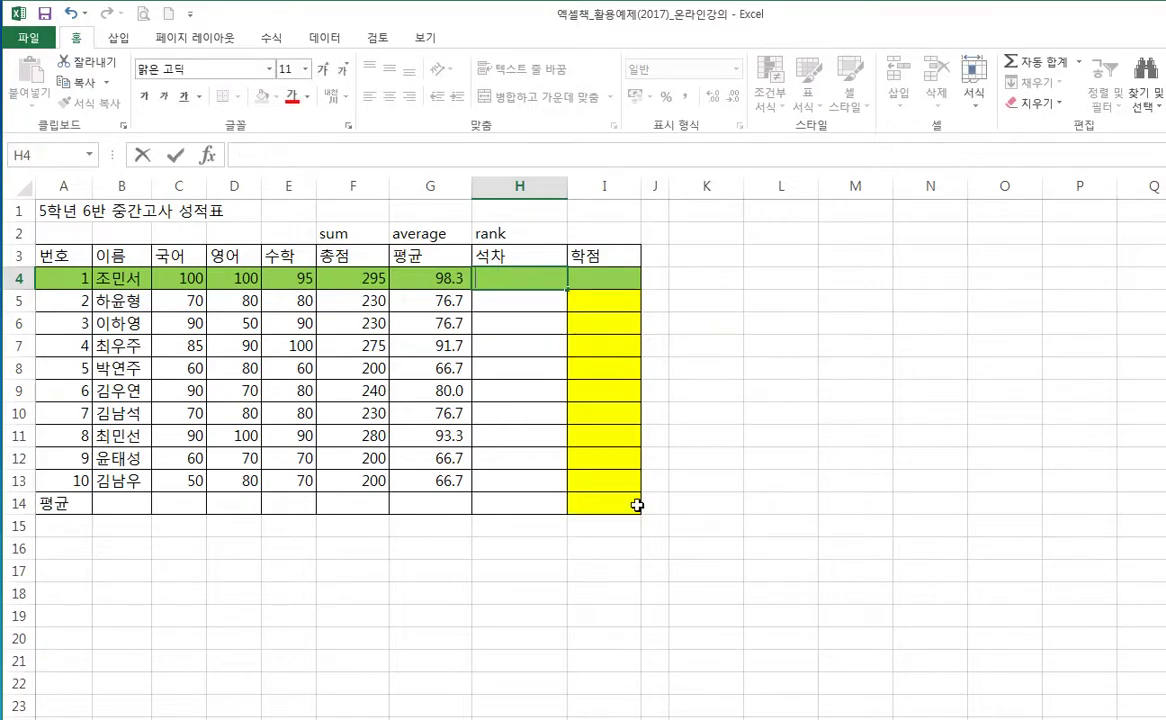
{"action": "key", "text": "Return"}
{"action": "key", "text": "Up"}
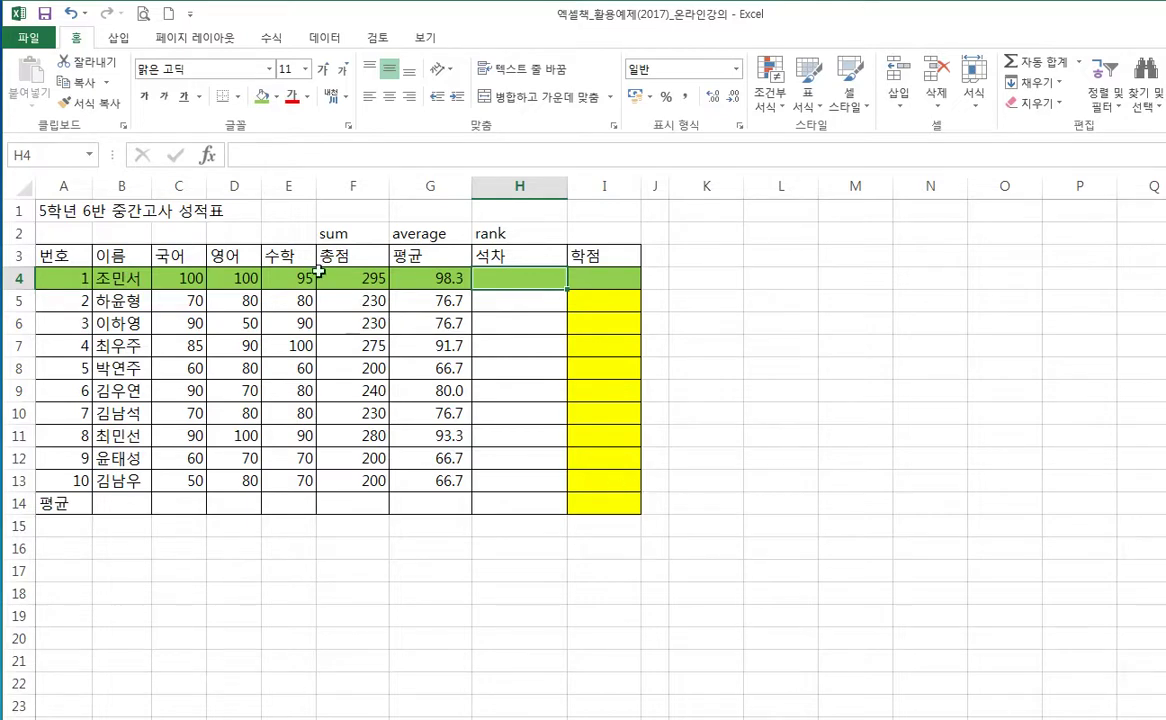
Step: Examine the recently used and 수학/삼각 function lists in the function wizard for H4
{"action": "left_click", "coordinate": [210, 158]}
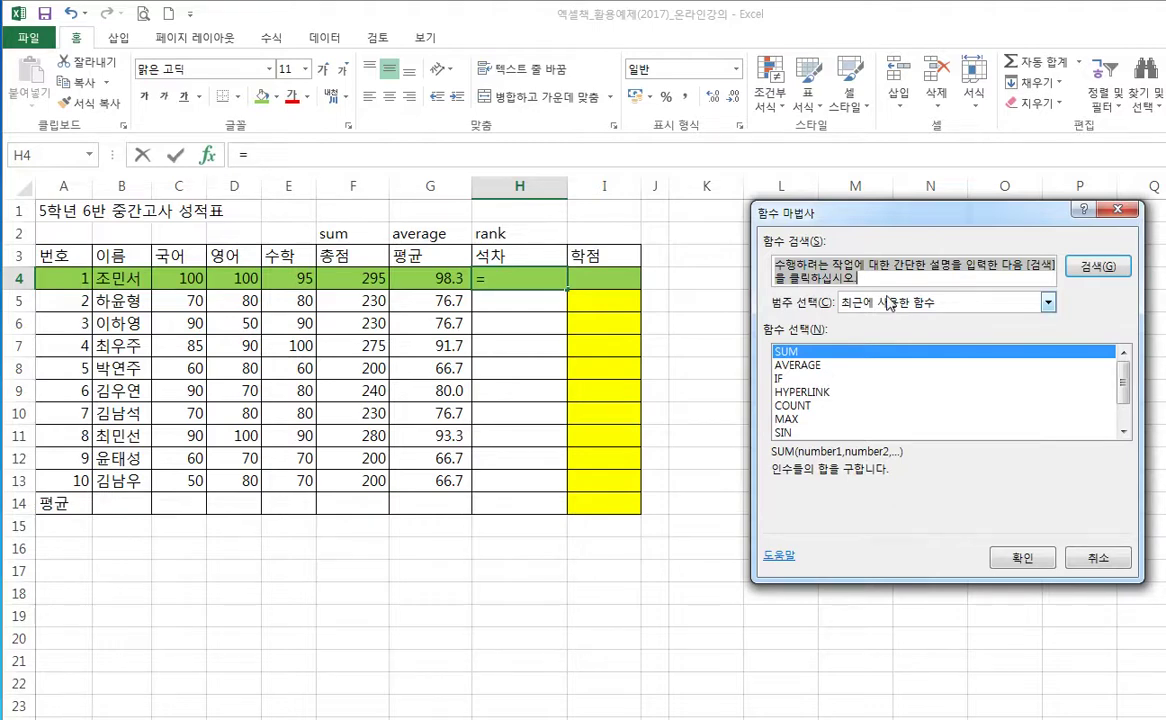
{"action": "left_click", "coordinate": [845, 405]}
{"action": "scroll", "coordinate": [843, 410], "scroll_direction": "down", "scroll_amount": 1}
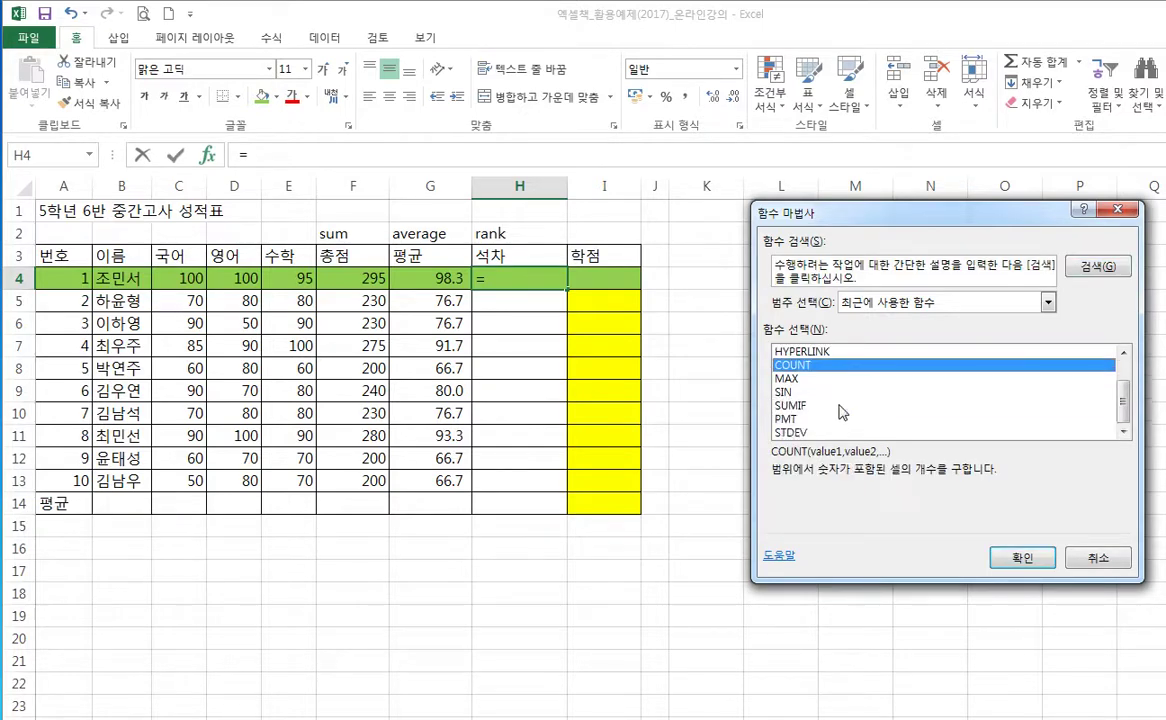
{"action": "scroll", "coordinate": [843, 410], "scroll_direction": "up", "scroll_amount": 1}
{"action": "left_click", "coordinate": [884, 303]}
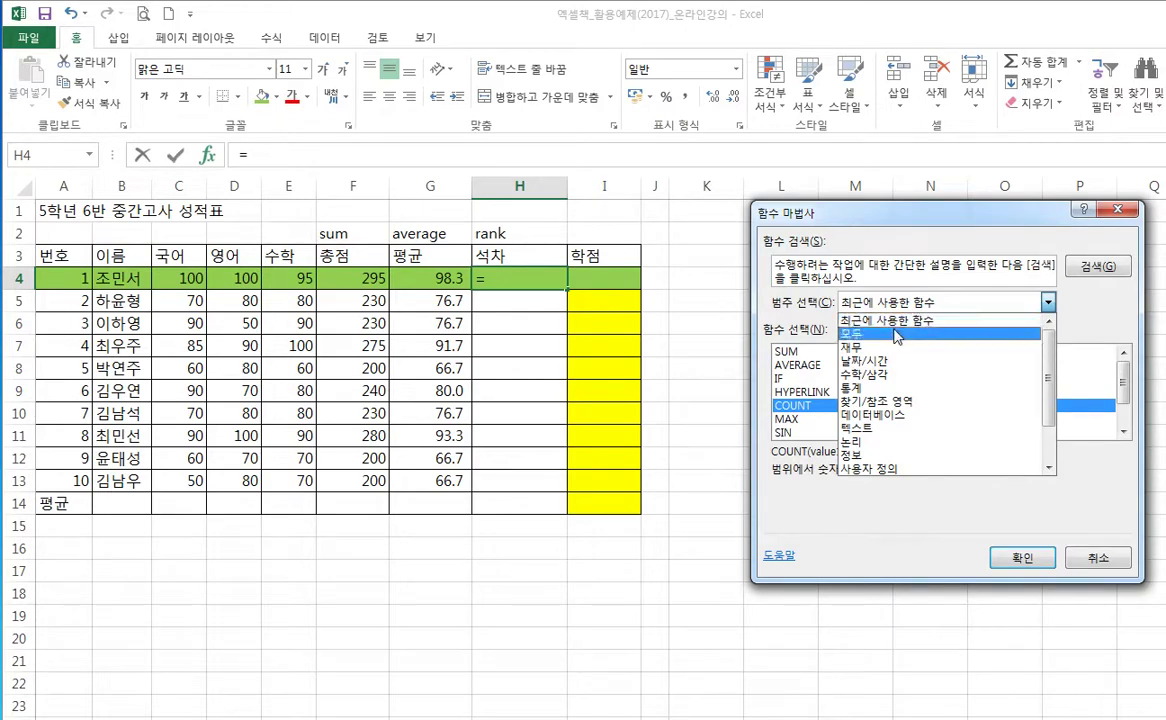
{"action": "left_click", "coordinate": [907, 376]}
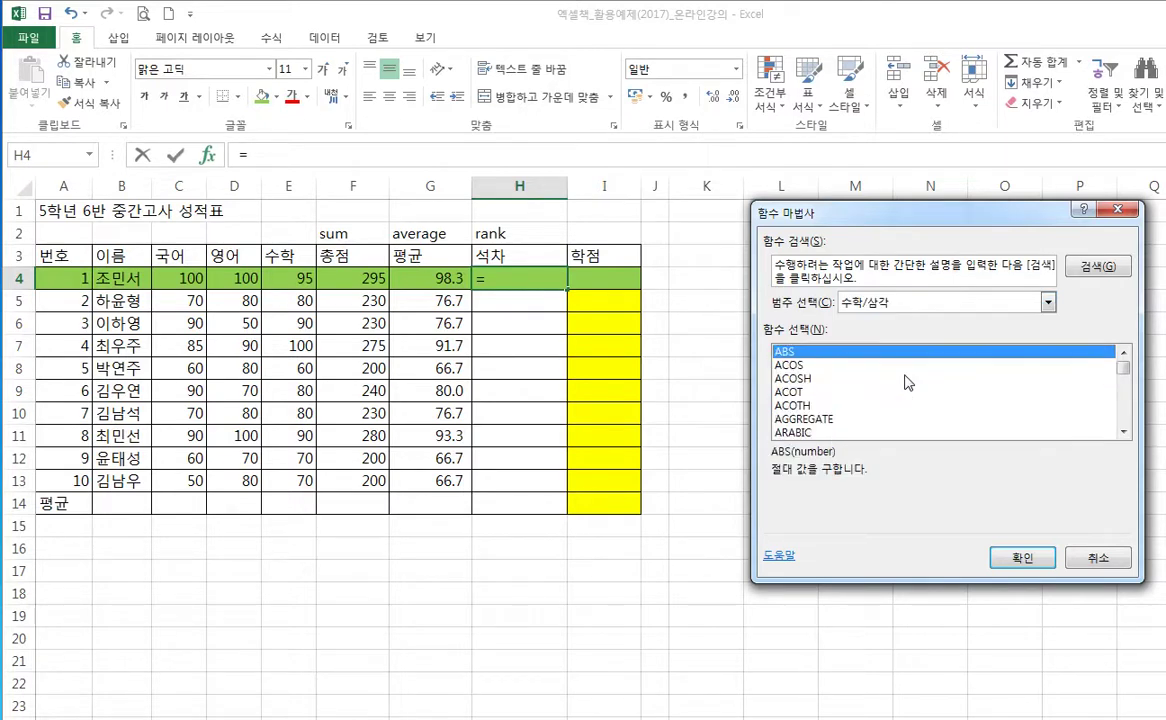
{"action": "scroll", "coordinate": [907, 382], "scroll_direction": "down", "scroll_amount": 2}
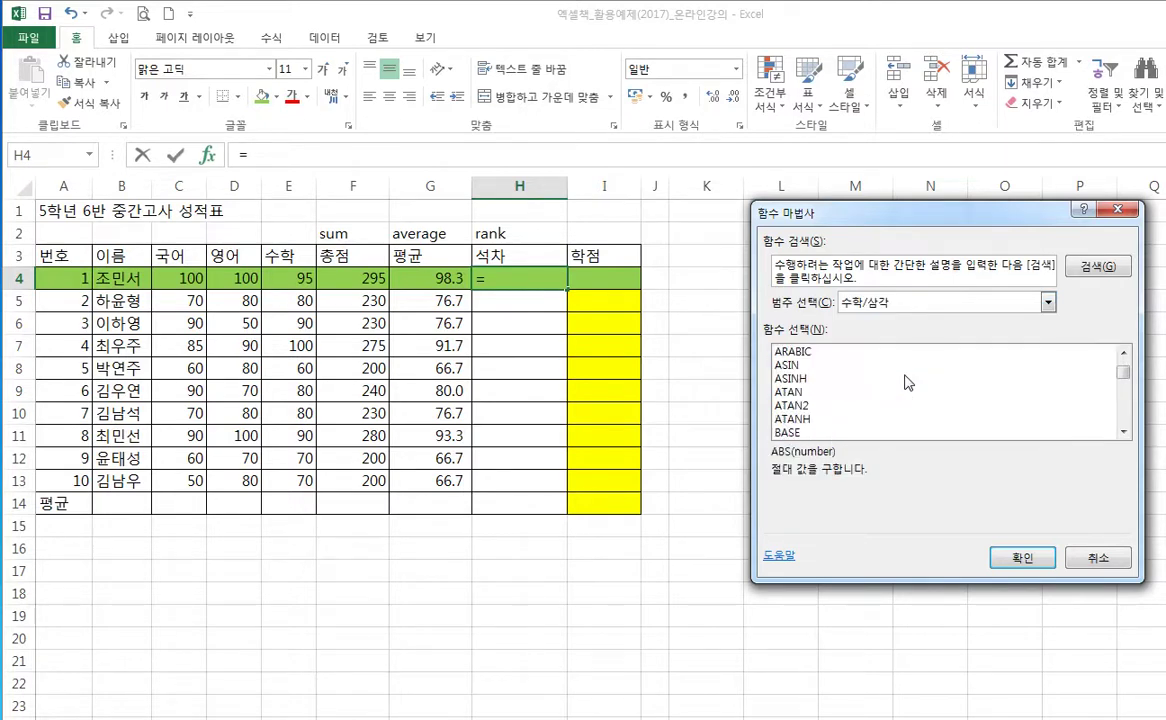
{"action": "scroll", "coordinate": [907, 382], "scroll_direction": "down", "scroll_amount": 2}
{"action": "scroll", "coordinate": [907, 382], "scroll_direction": "up", "scroll_amount": 2}
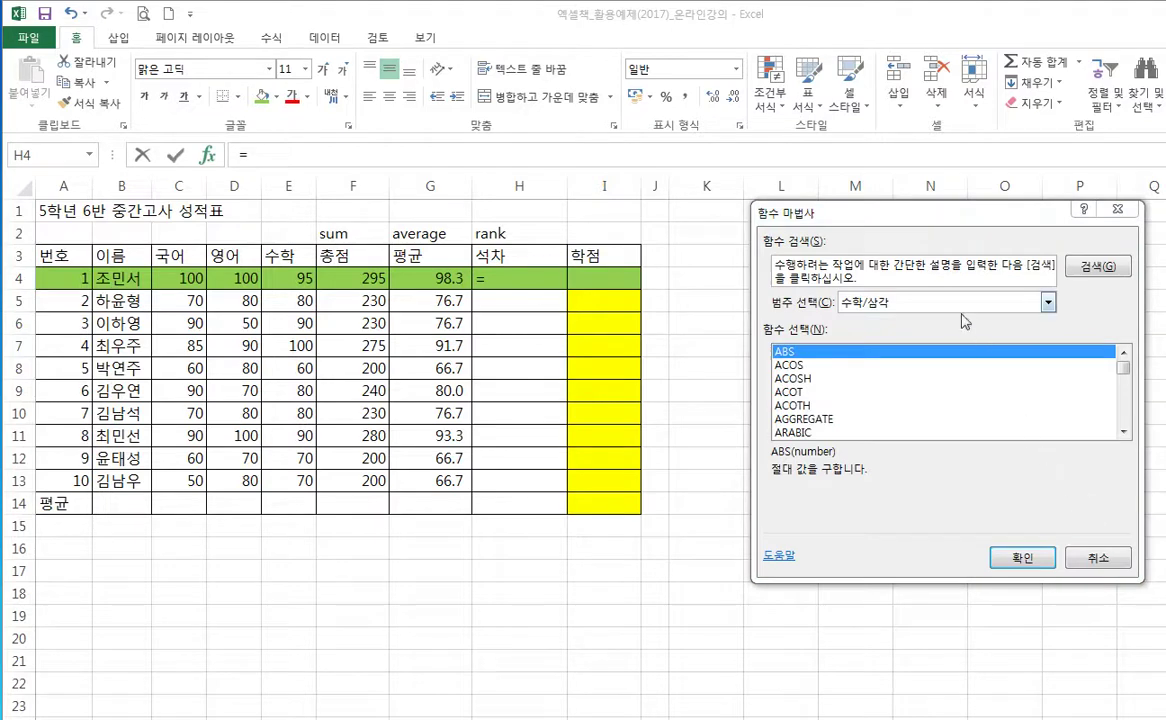
Step: Examine the 통계 and 모두 function lists in the function wizard and close it without inserting a function
{"action": "left_click", "coordinate": [962, 303]}
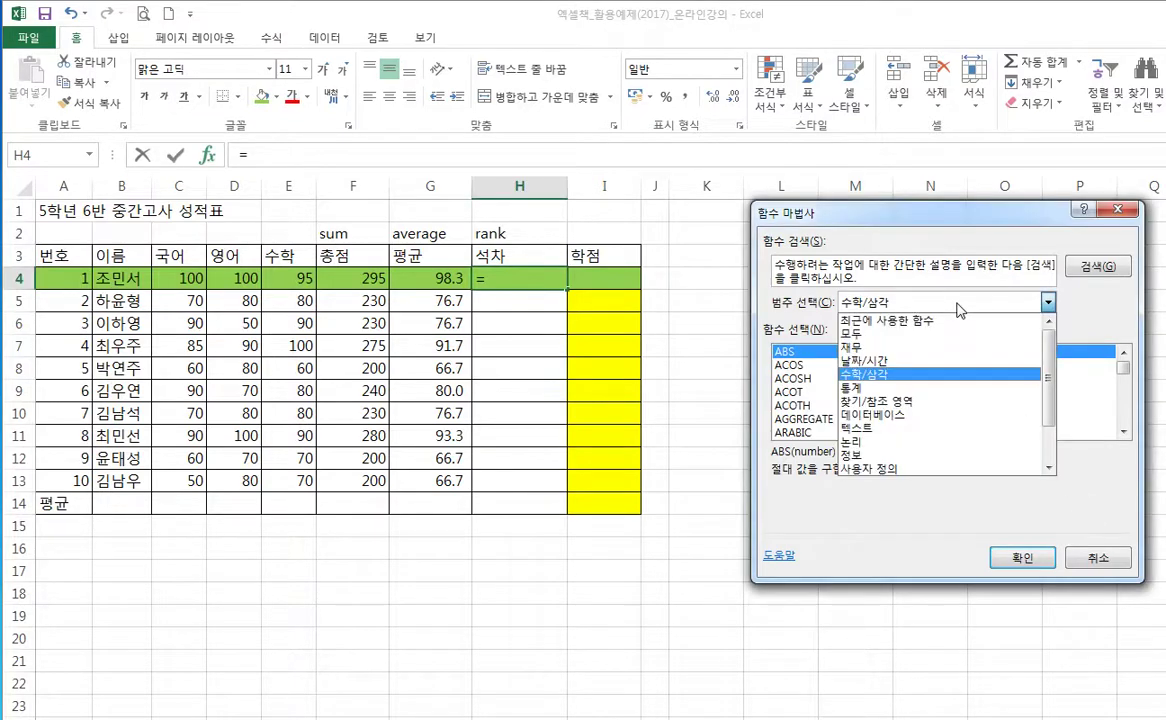
{"action": "left_click", "coordinate": [913, 389]}
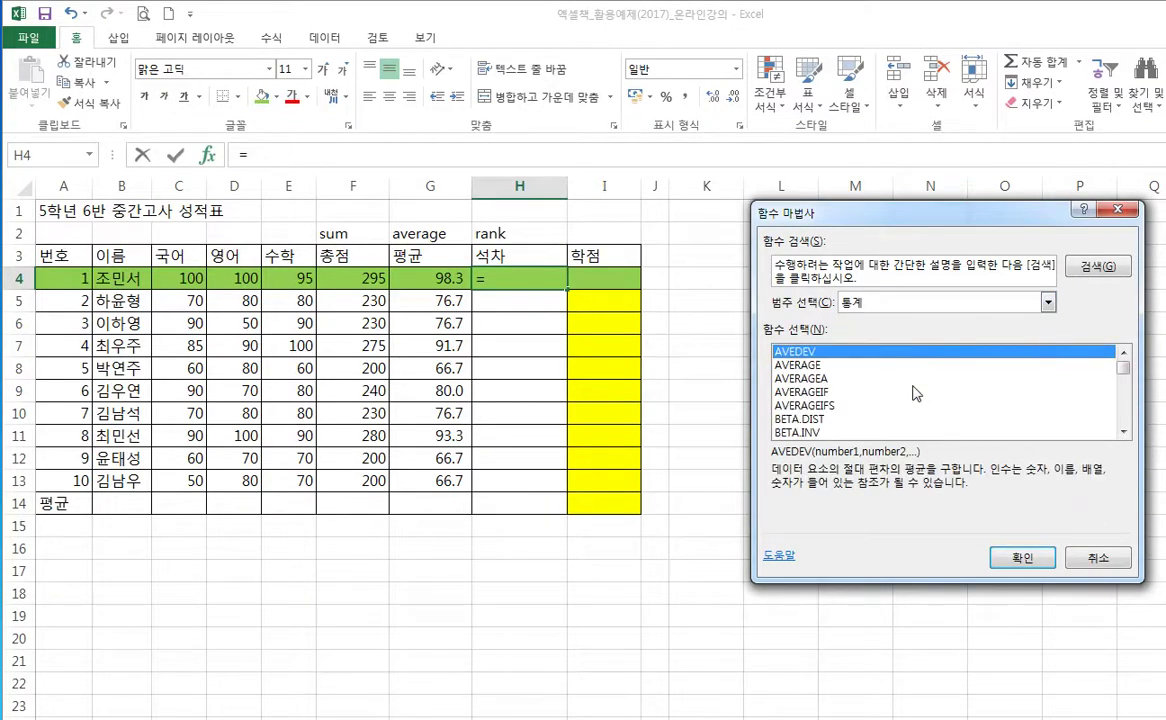
{"action": "left_click", "coordinate": [845, 366]}
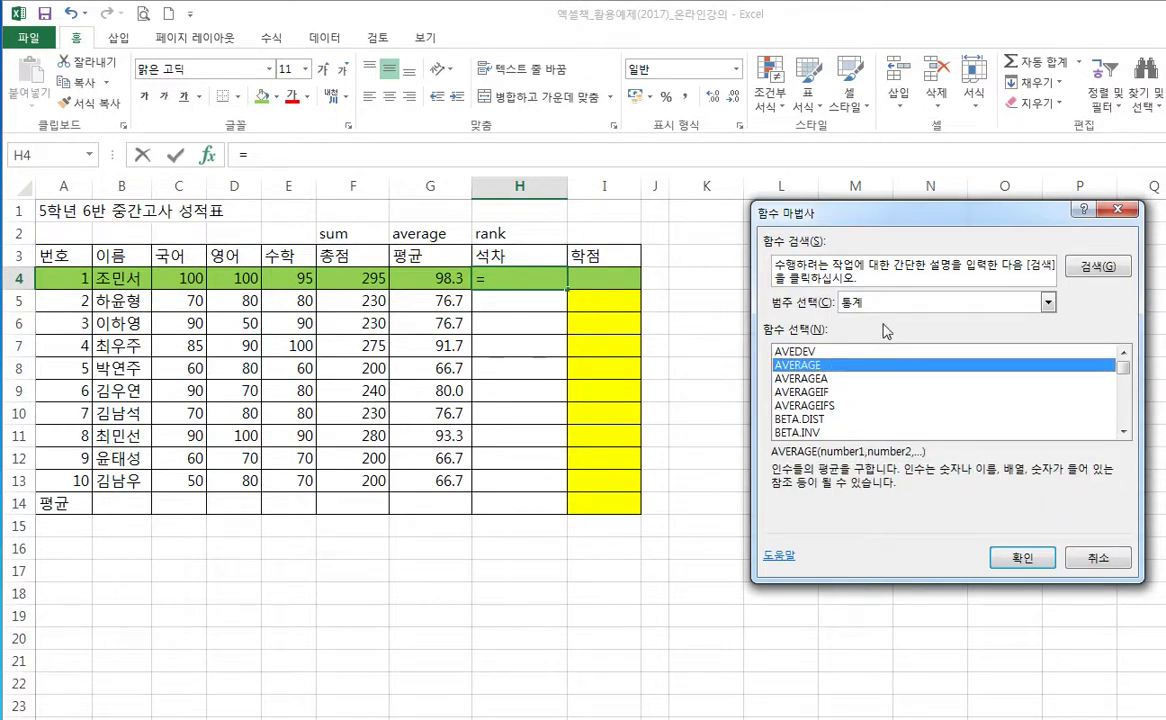
{"action": "left_click", "coordinate": [822, 302]}
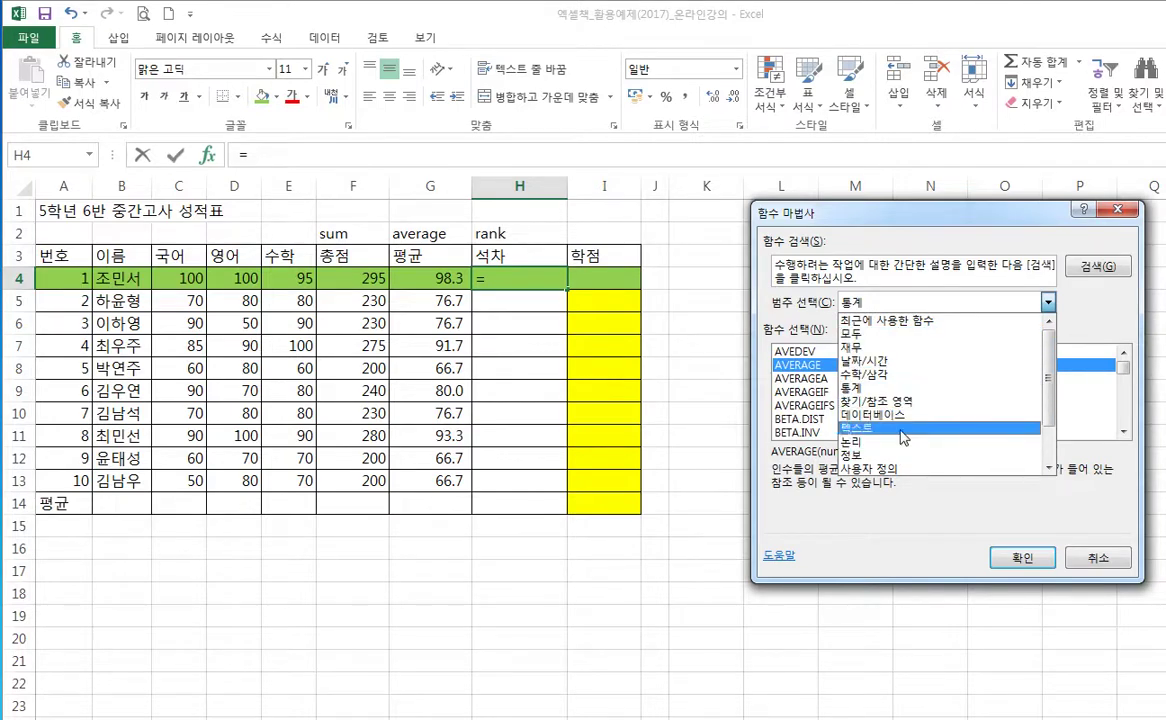
{"action": "left_click", "coordinate": [889, 346]}
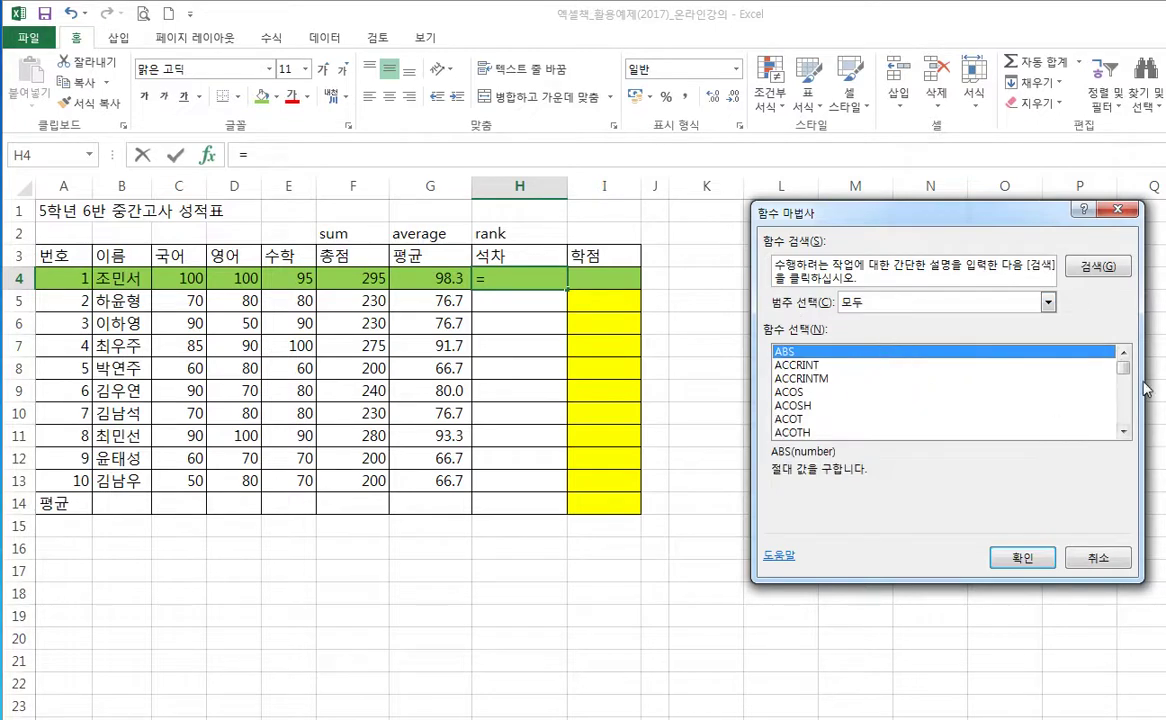
{"action": "left_click", "coordinate": [1124, 431]}
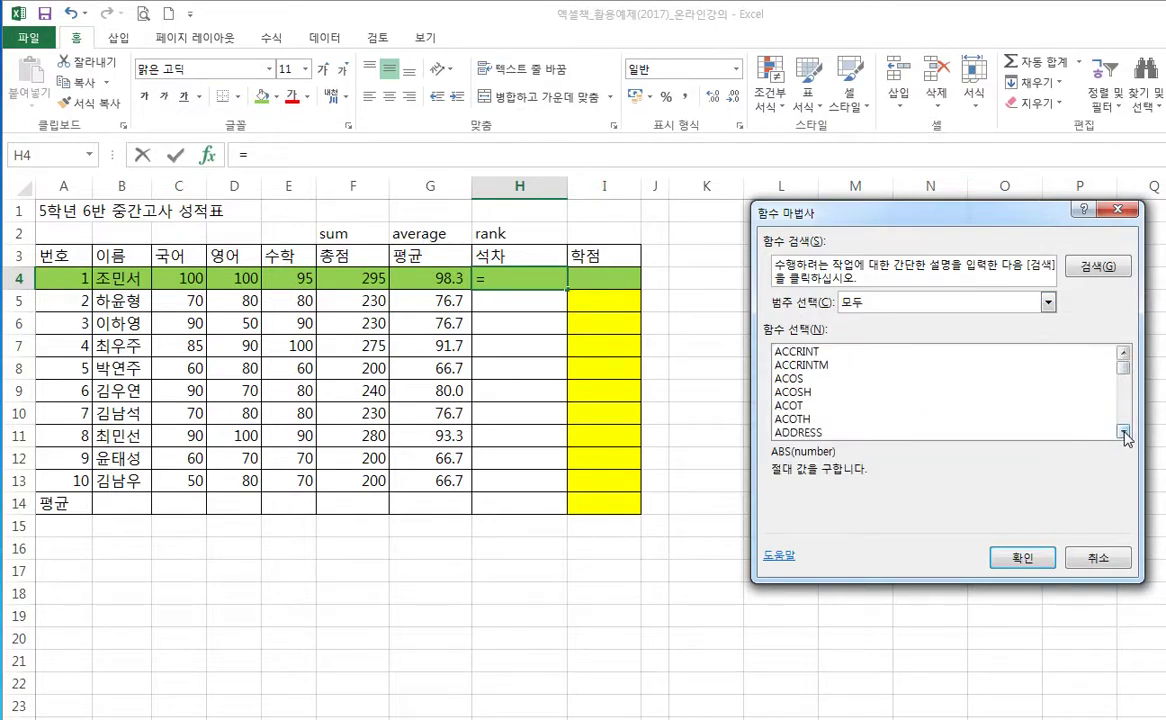
{"action": "left_click", "coordinate": [1124, 431]}
{"action": "left_click", "coordinate": [1124, 431]}
{"action": "left_click", "coordinate": [1124, 431]}
{"action": "left_click", "coordinate": [1124, 431]}
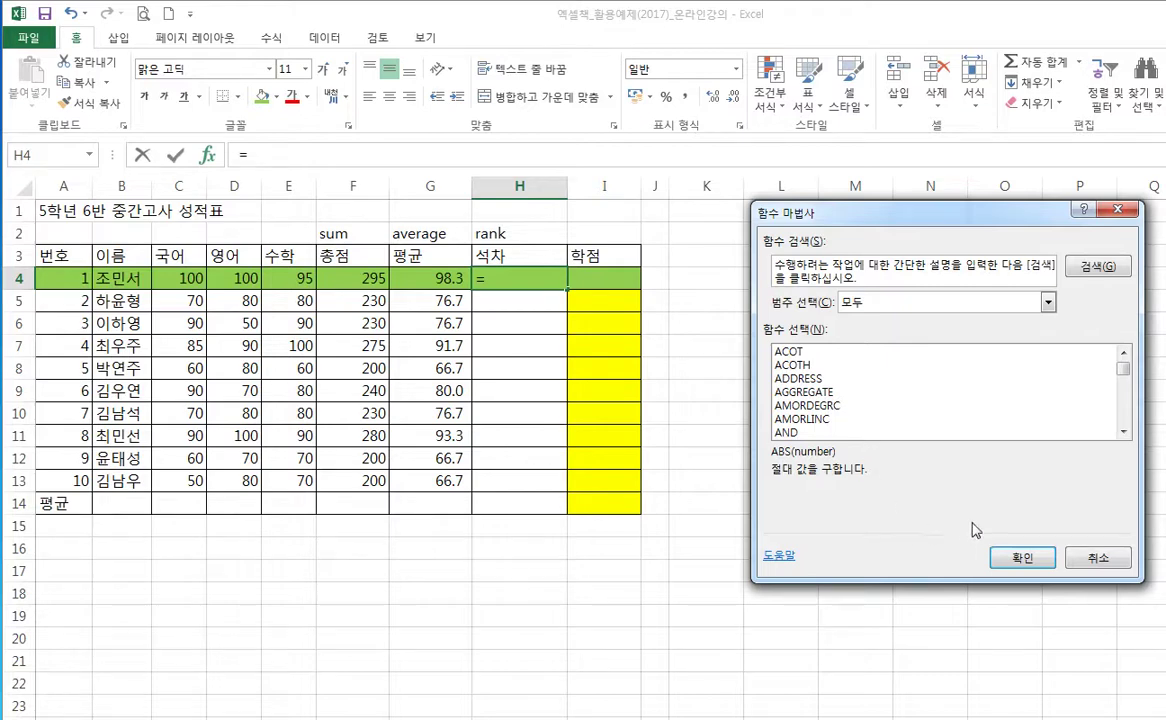
{"action": "left_click", "coordinate": [1101, 562]}
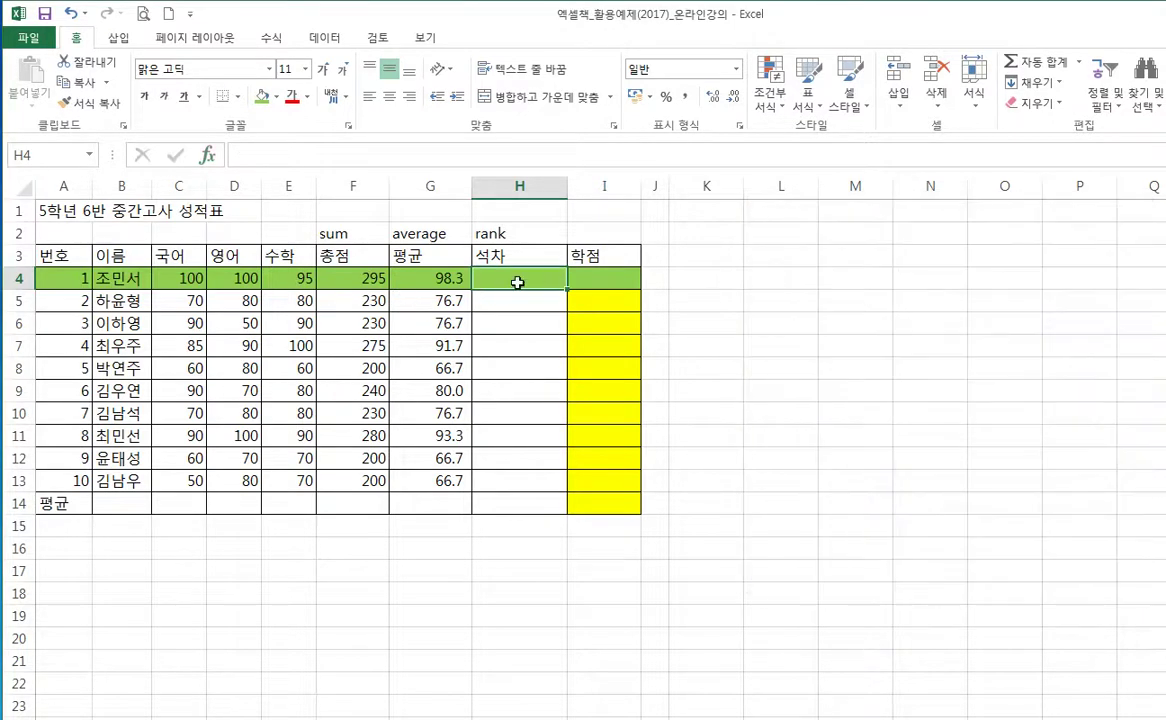
{"action": "type", "text": "="}
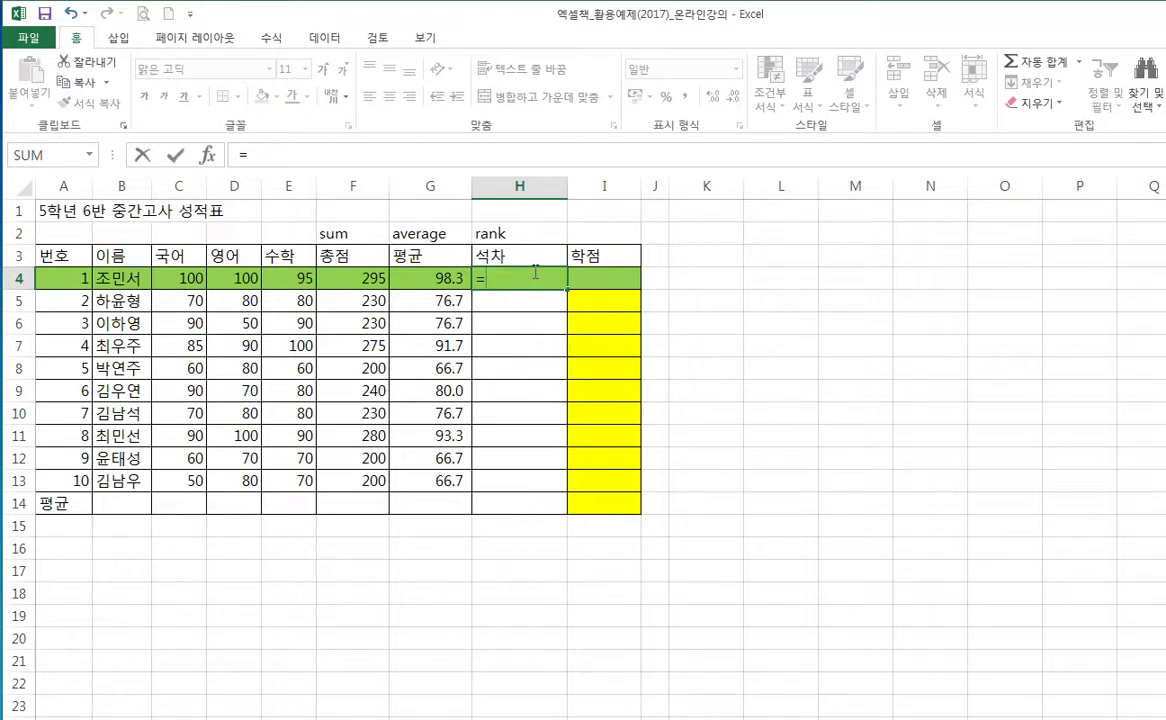
{"action": "type", "text": "average"}
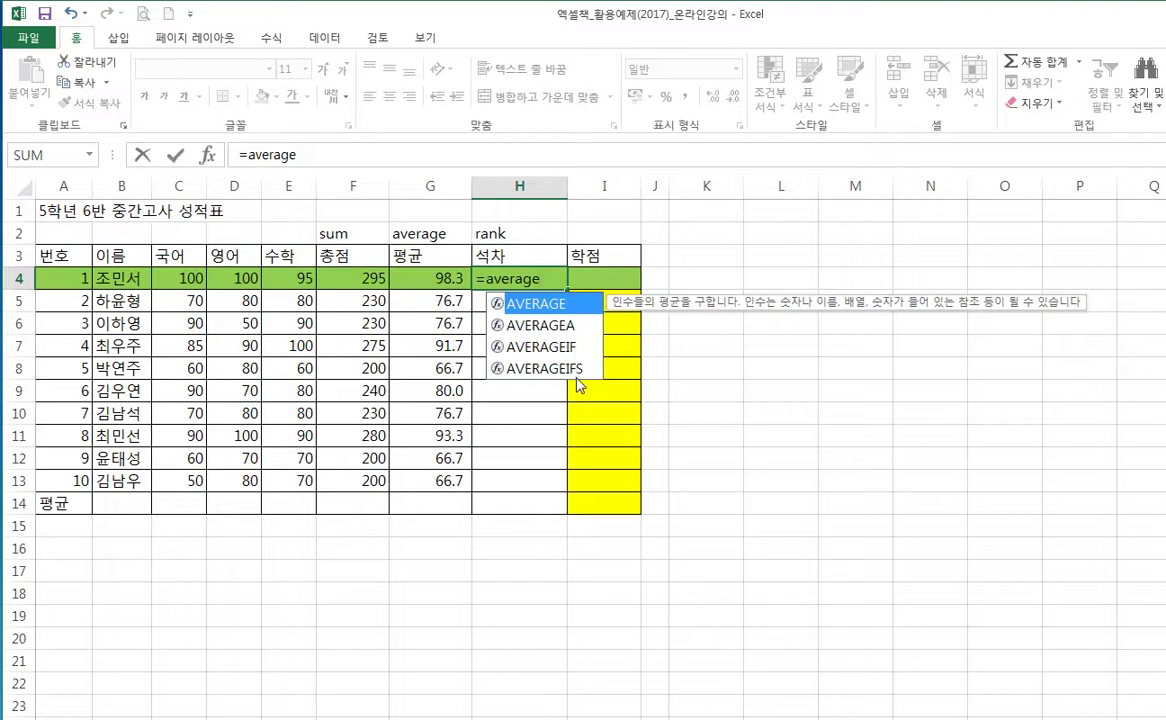
{"action": "key", "text": "BackSpace"}
{"action": "key", "text": "BackSpace"}
{"action": "key", "text": "BackSpace"}
{"action": "key", "text": "BackSpace"}
{"action": "key", "text": "BackSpace"}
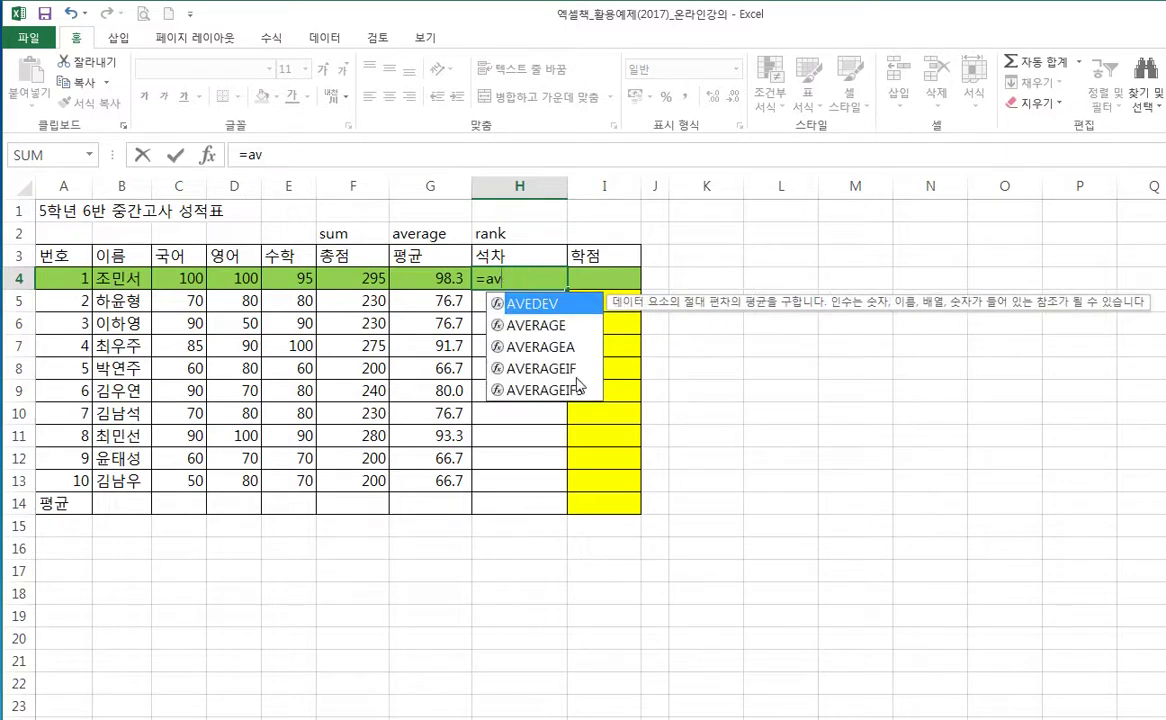
{"action": "key", "text": "BackSpace"}
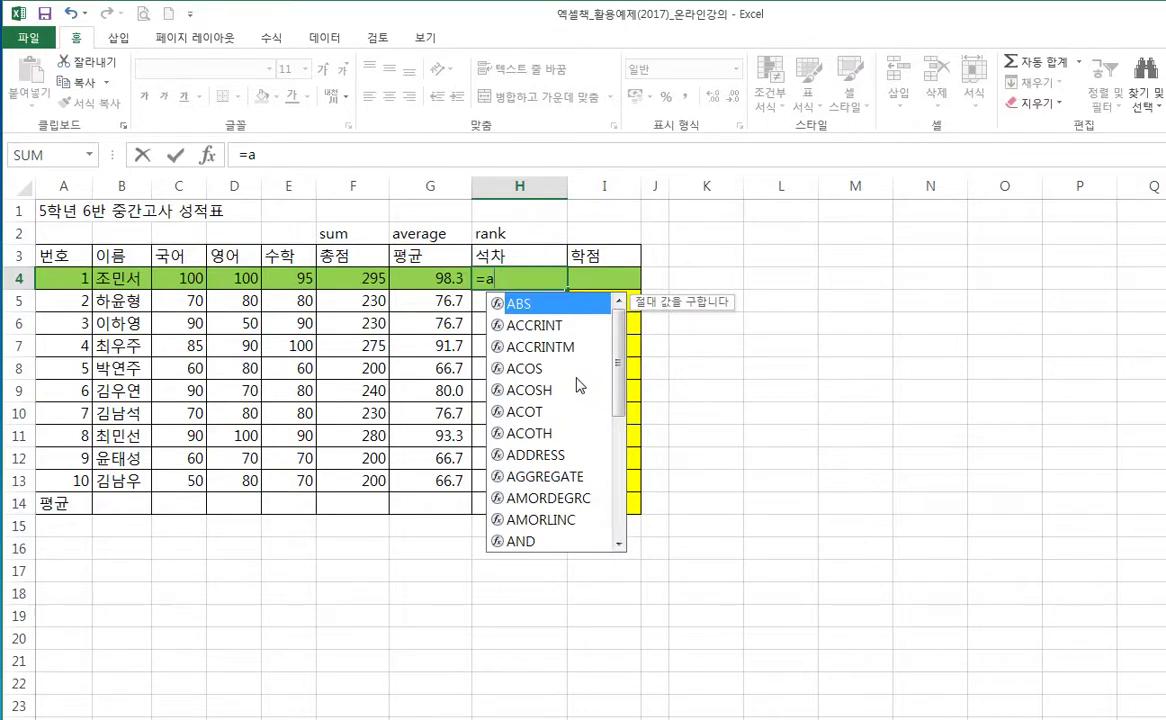
{"action": "type", "text": "v"}
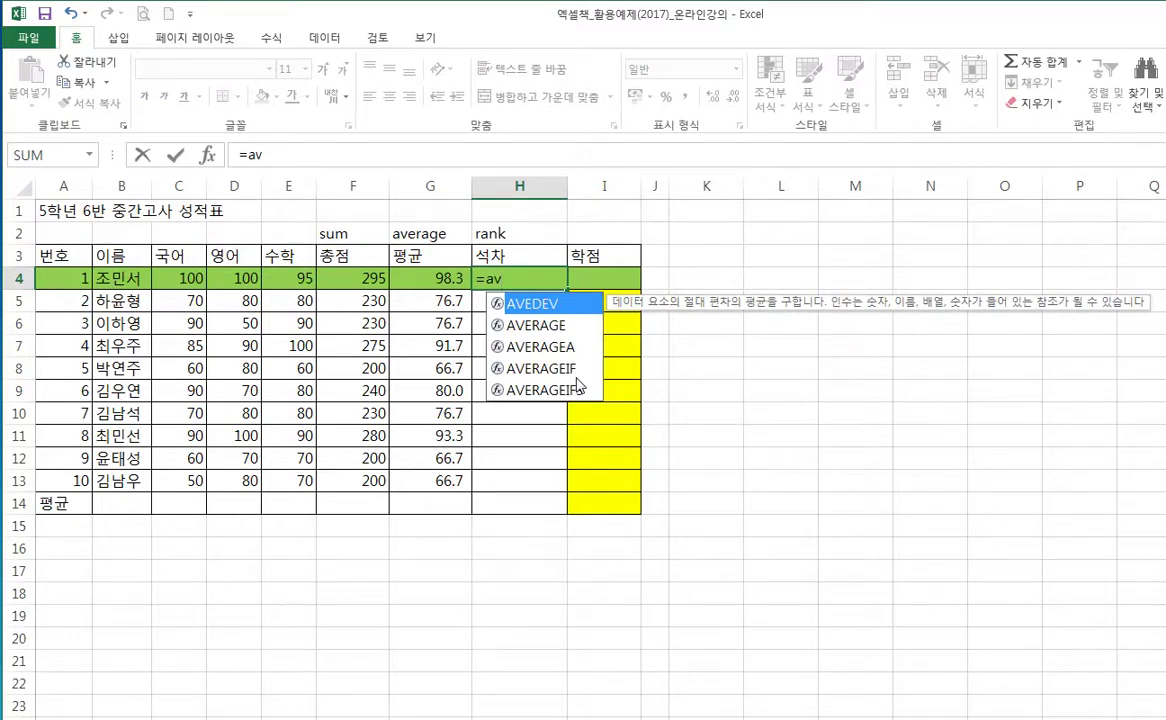
{"action": "type", "text": "er"}
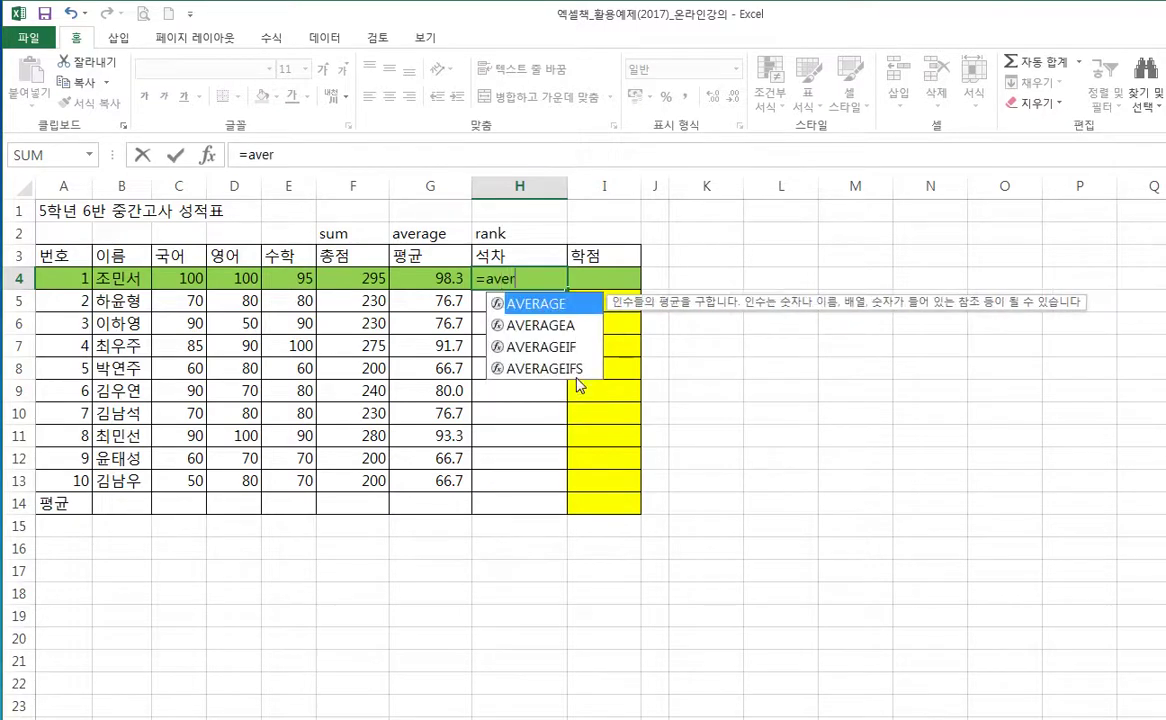
{"action": "double_click", "coordinate": [549, 304]}
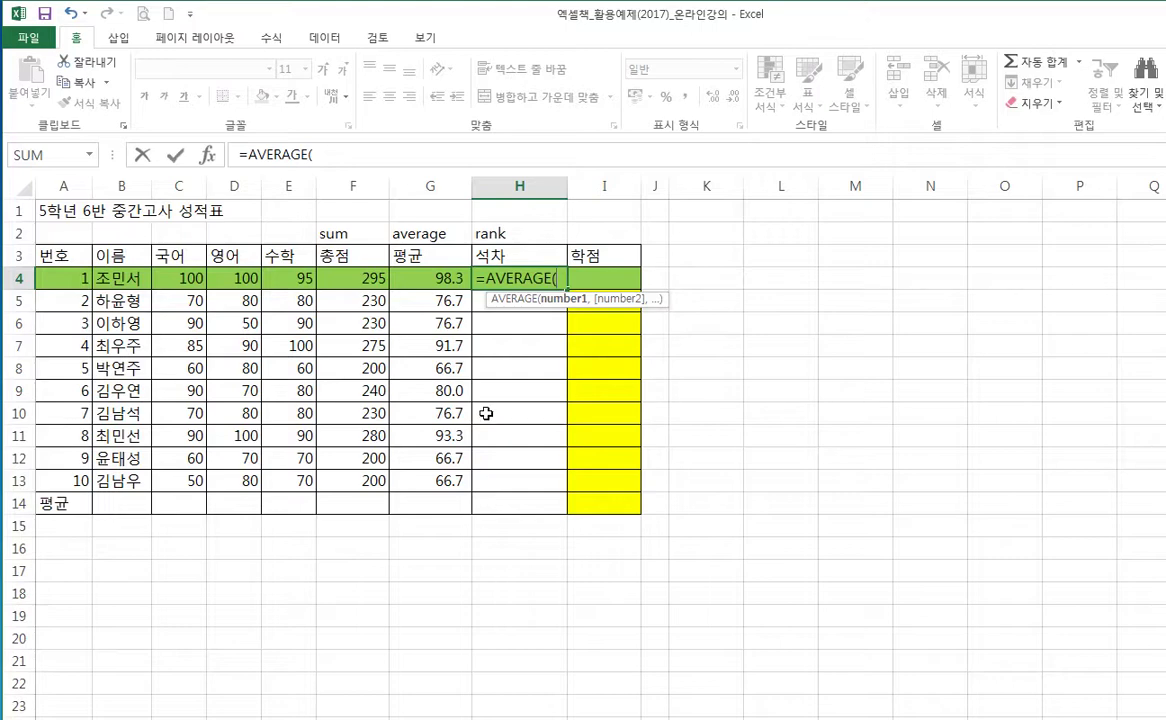
{"action": "key", "text": "BackSpace"}
{"action": "key", "text": "BackSpace"}
{"action": "key", "text": "BackSpace"}
{"action": "key", "text": "BackSpace"}
{"action": "key", "text": "BackSpace"}
{"action": "key", "text": "BackSpace"}
{"action": "key", "text": "BackSpace"}
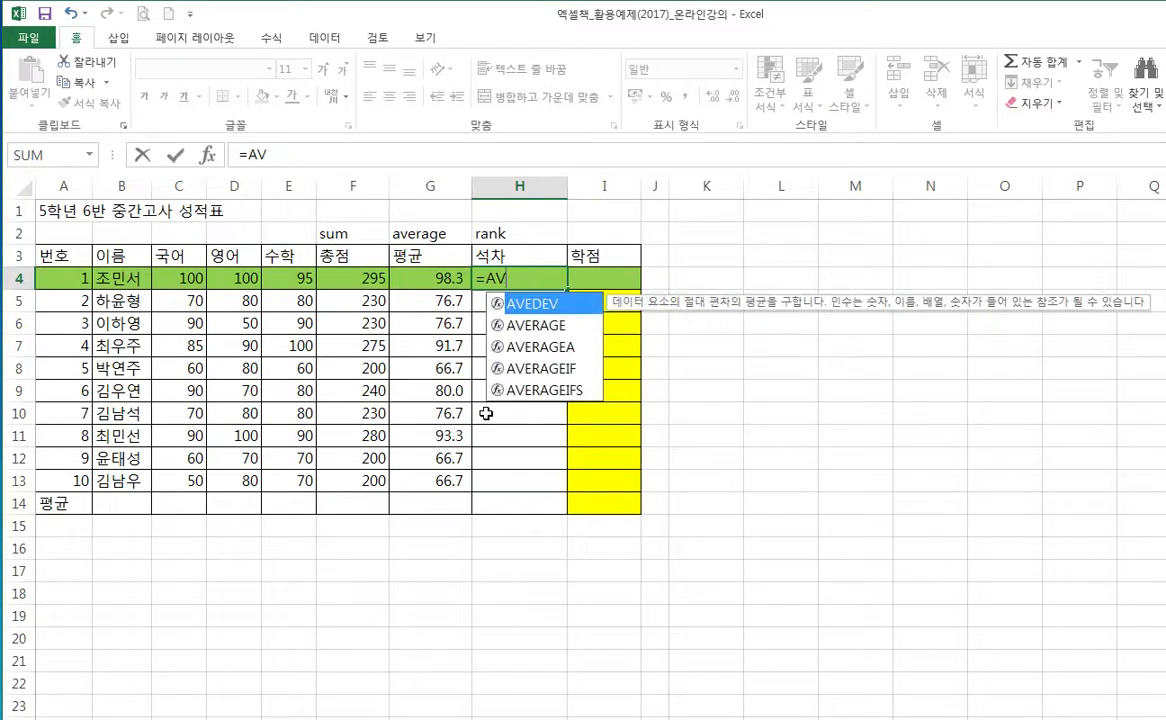
{"action": "key", "text": "BackSpace"}
{"action": "key", "text": "BackSpace"}
Step: Enter the formula =rank(G4,G4:G13) in H4 to rank the first student's 평균 among all students
{"action": "type", "text": "ra"}
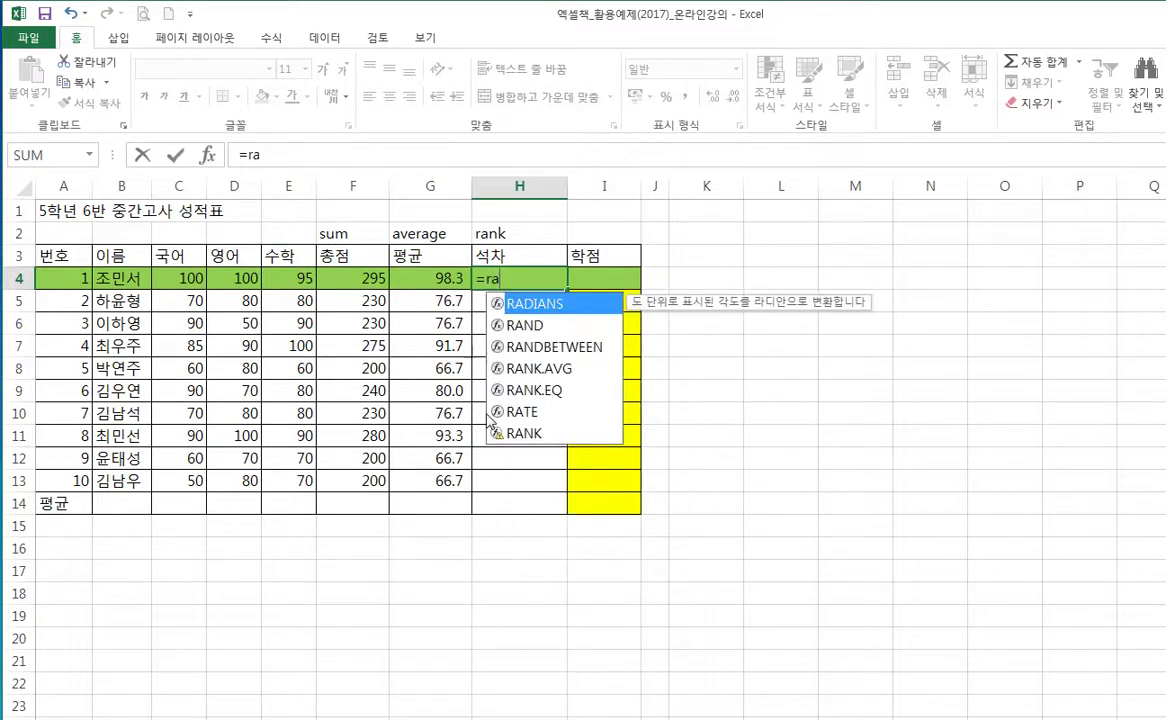
{"action": "type", "text": "nk"}
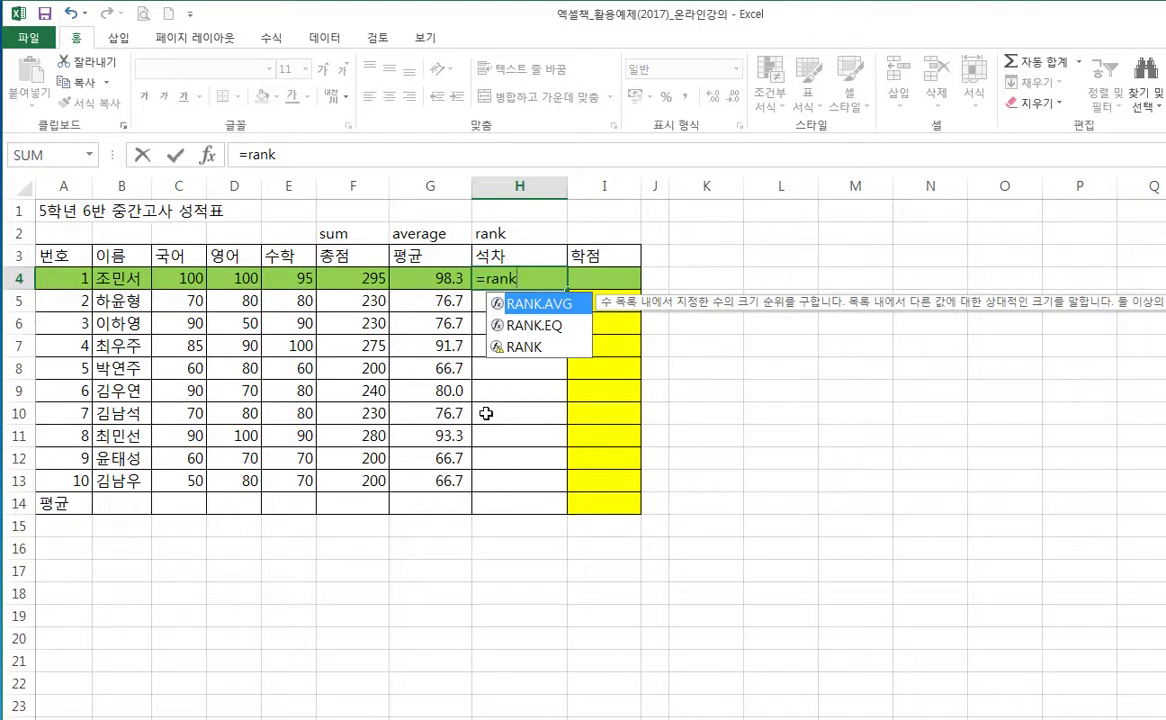
{"action": "type", "text": "("}
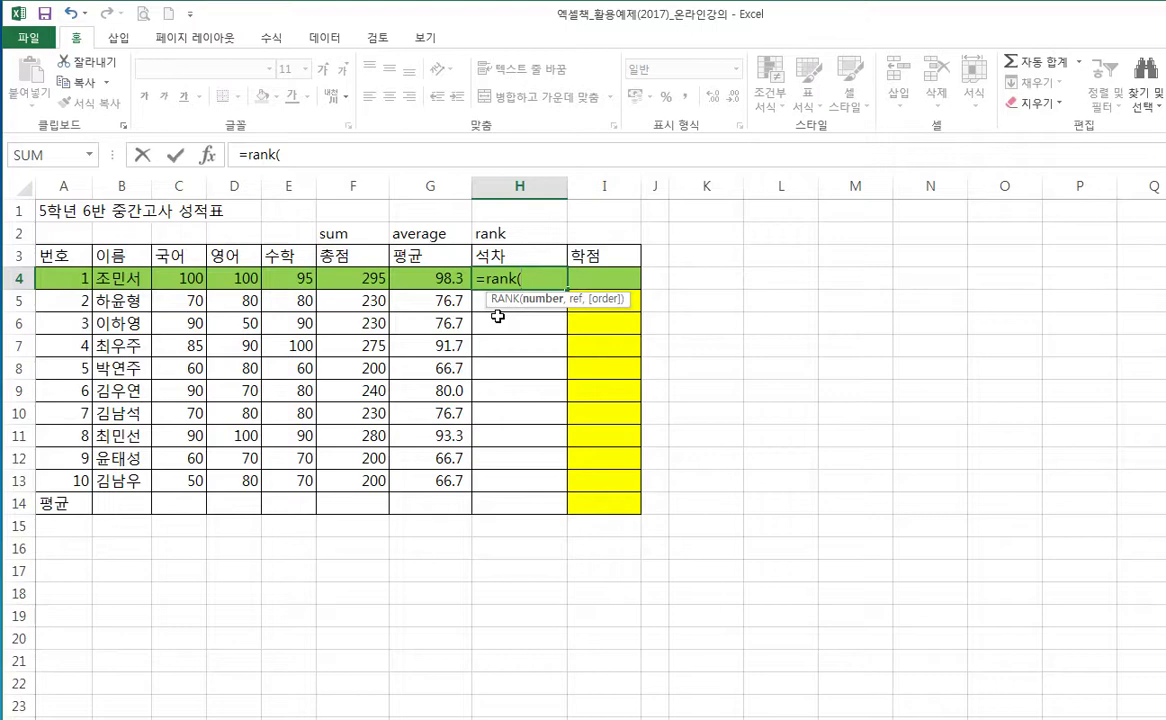
{"action": "left_click", "coordinate": [438, 283]}
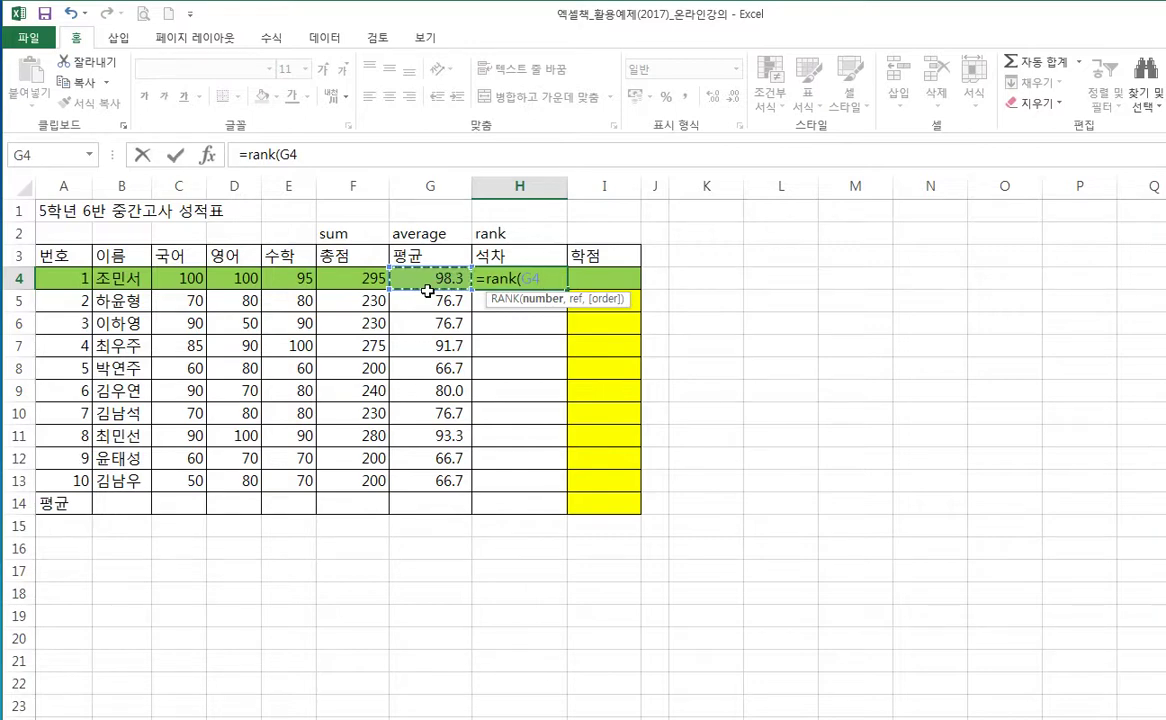
{"action": "type", "text": ","}
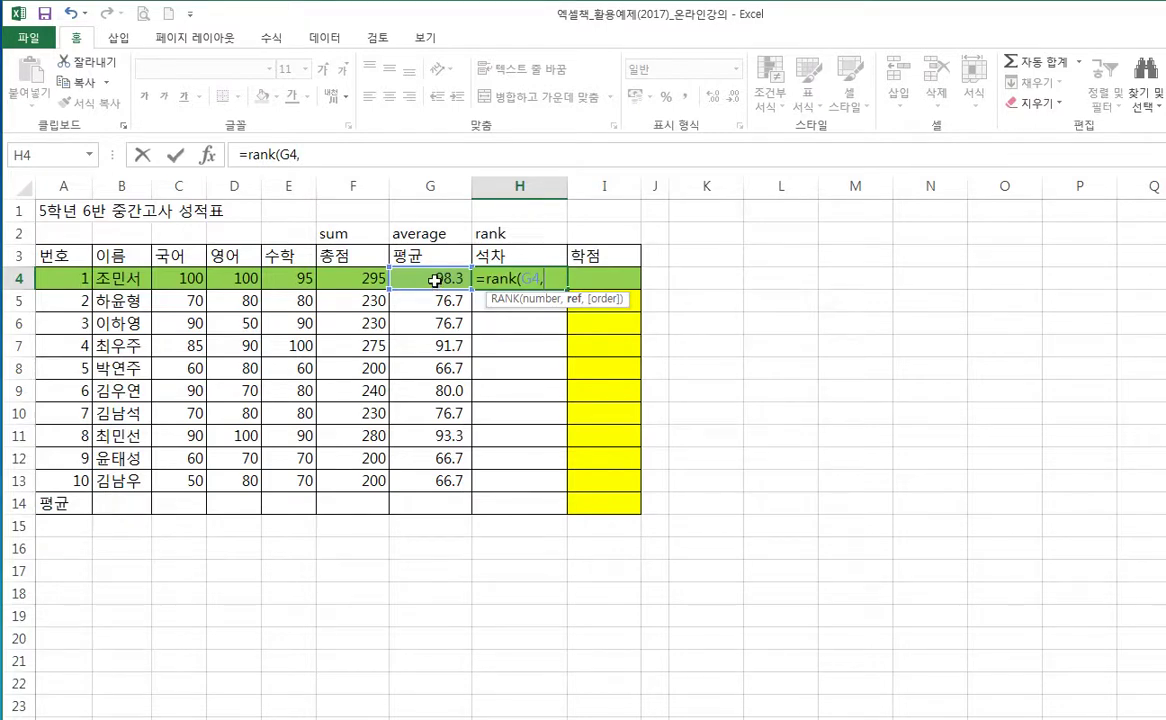
{"action": "left_click_drag", "start_coordinate": [434, 281], "coordinate": [453, 489]}
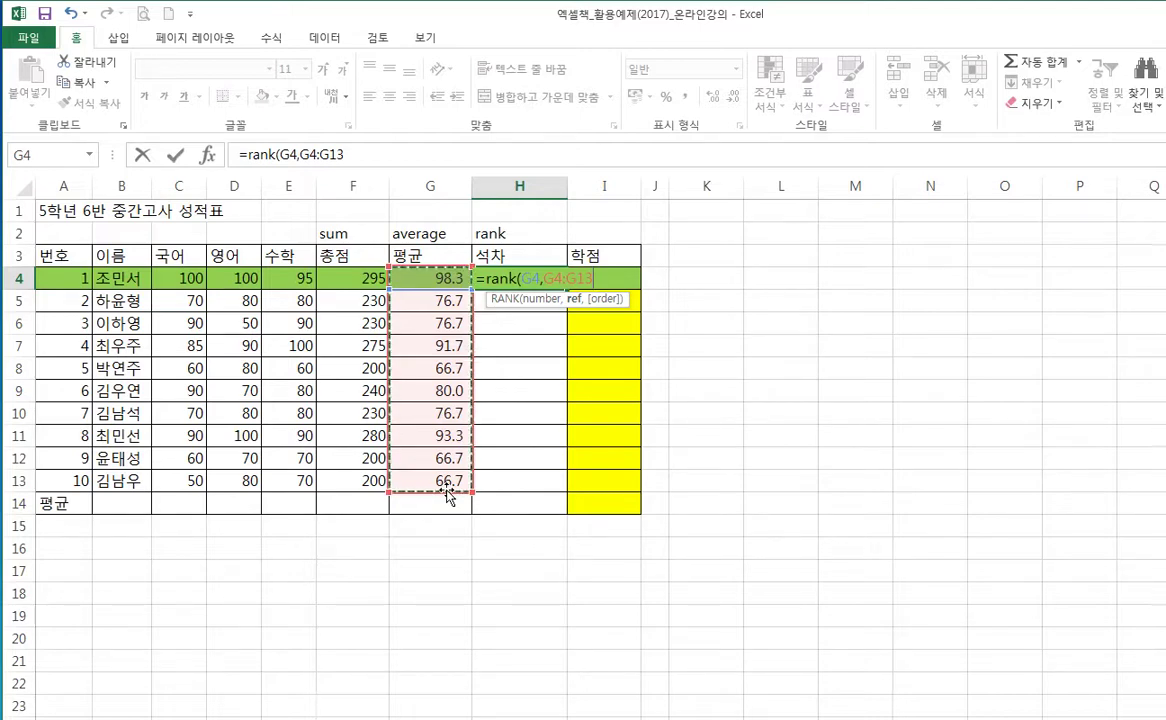
{"action": "key", "text": "Return"}
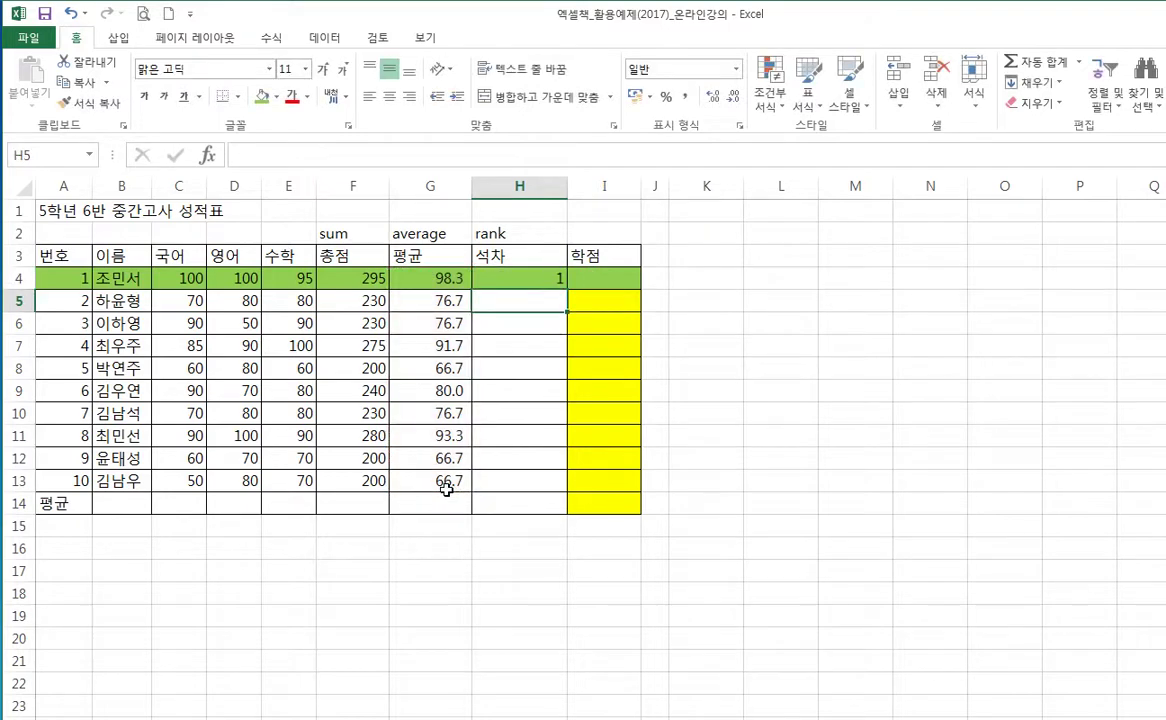
Step: Fill the RANK formula with the relative range G4:G13 from H4 down to H13
{"action": "key", "text": "Up"}
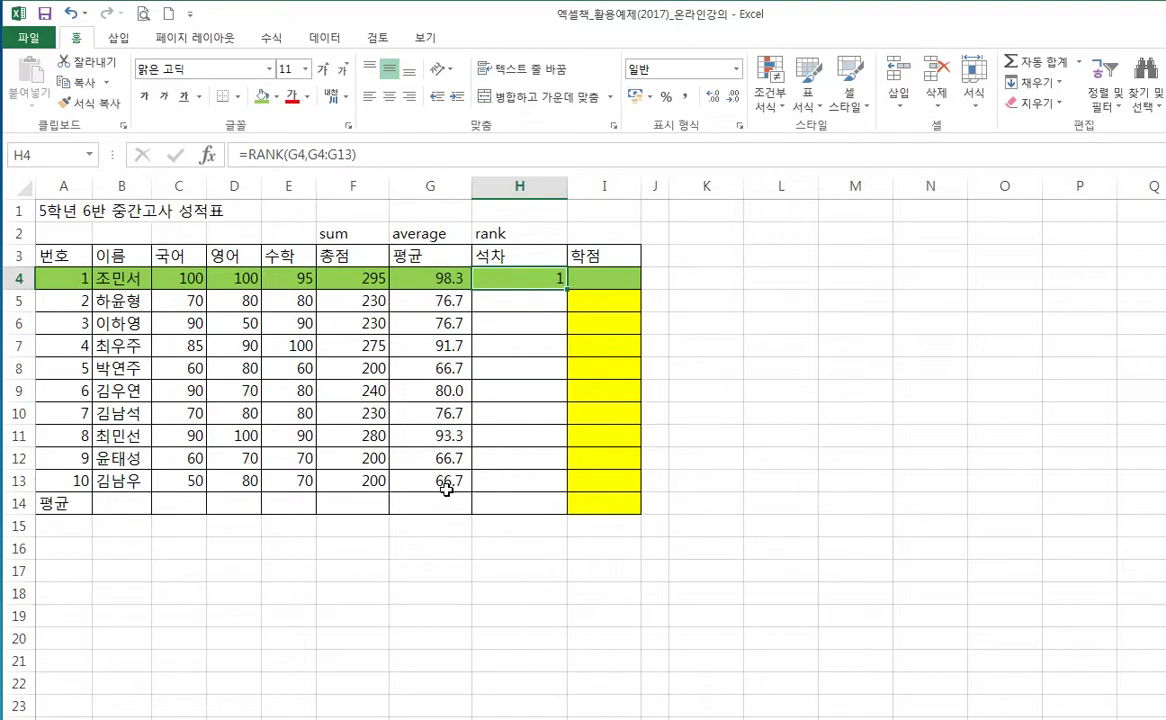
{"action": "left_click", "coordinate": [389, 154]}
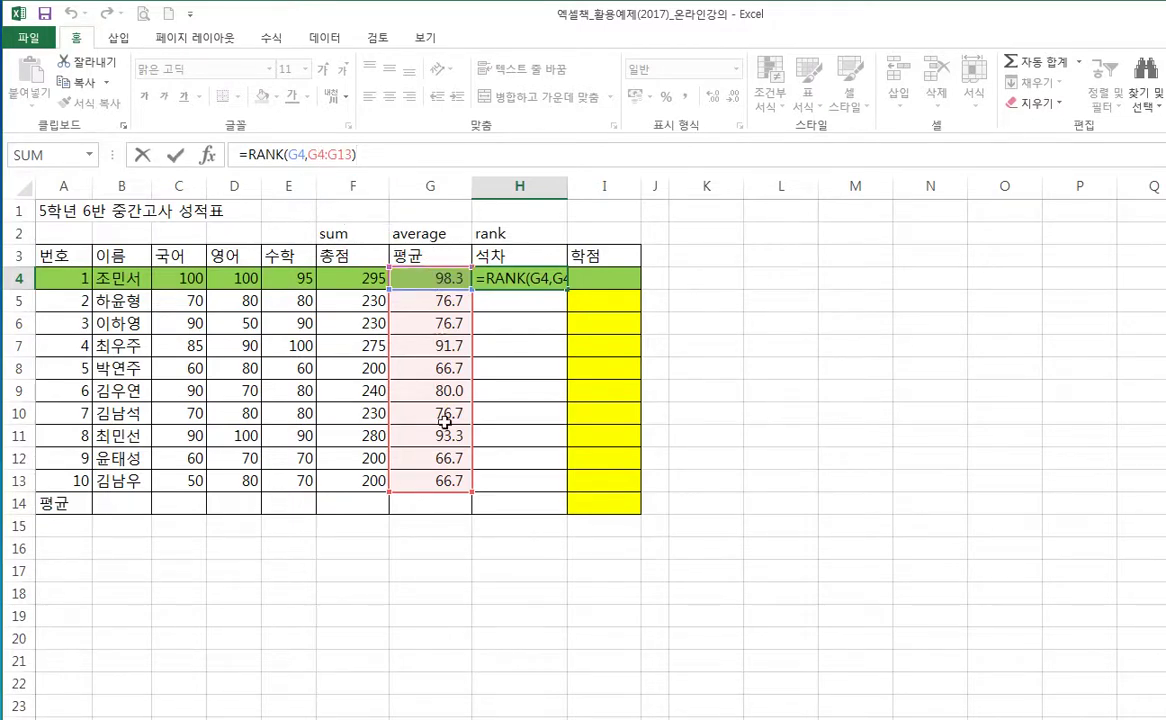
{"action": "key", "text": "Return"}
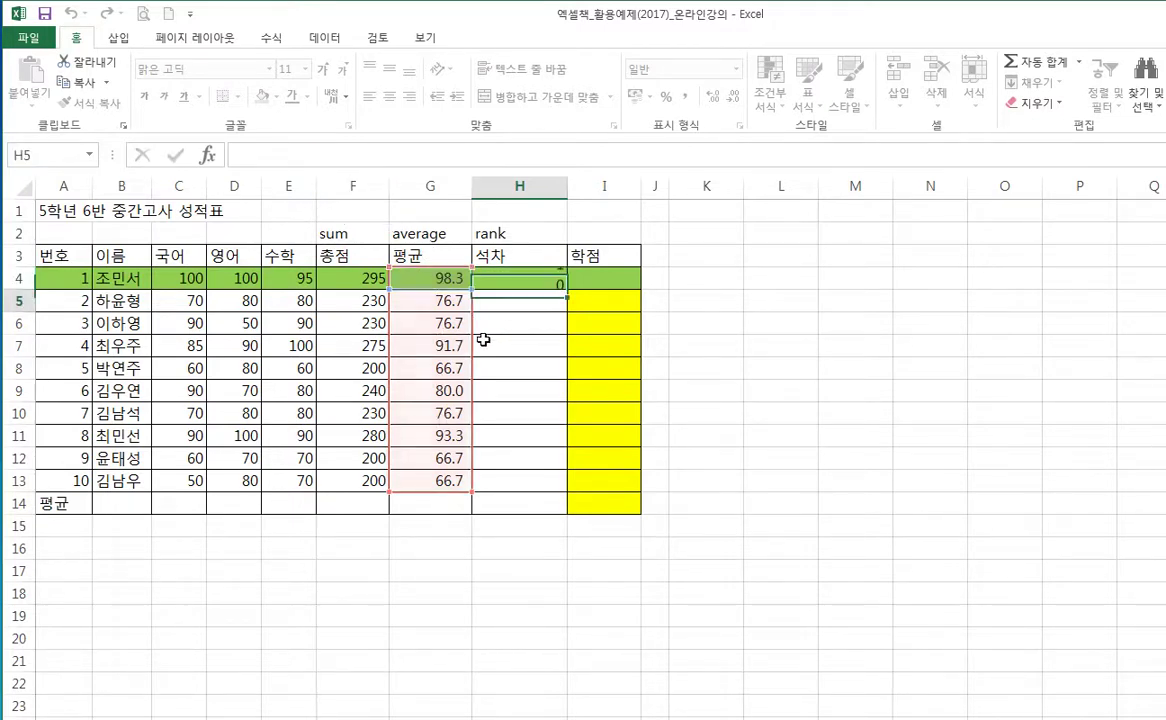
{"action": "left_click", "coordinate": [540, 277]}
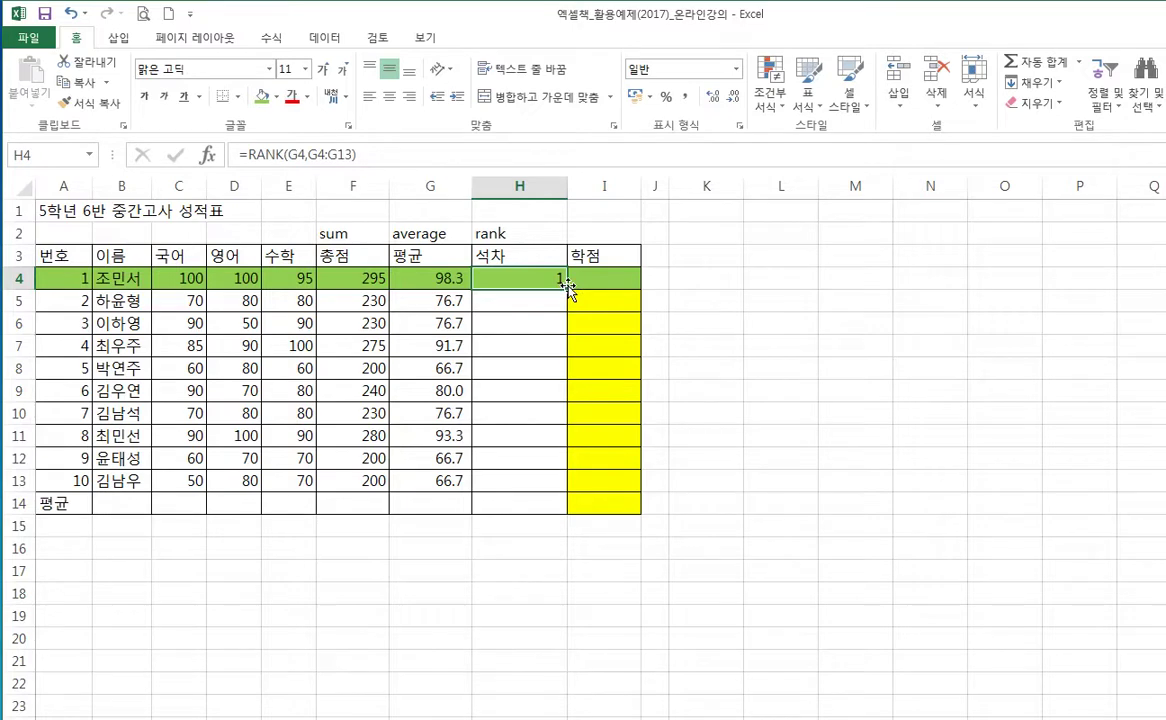
{"action": "left_click_drag", "start_coordinate": [567, 288], "coordinate": [582, 486]}
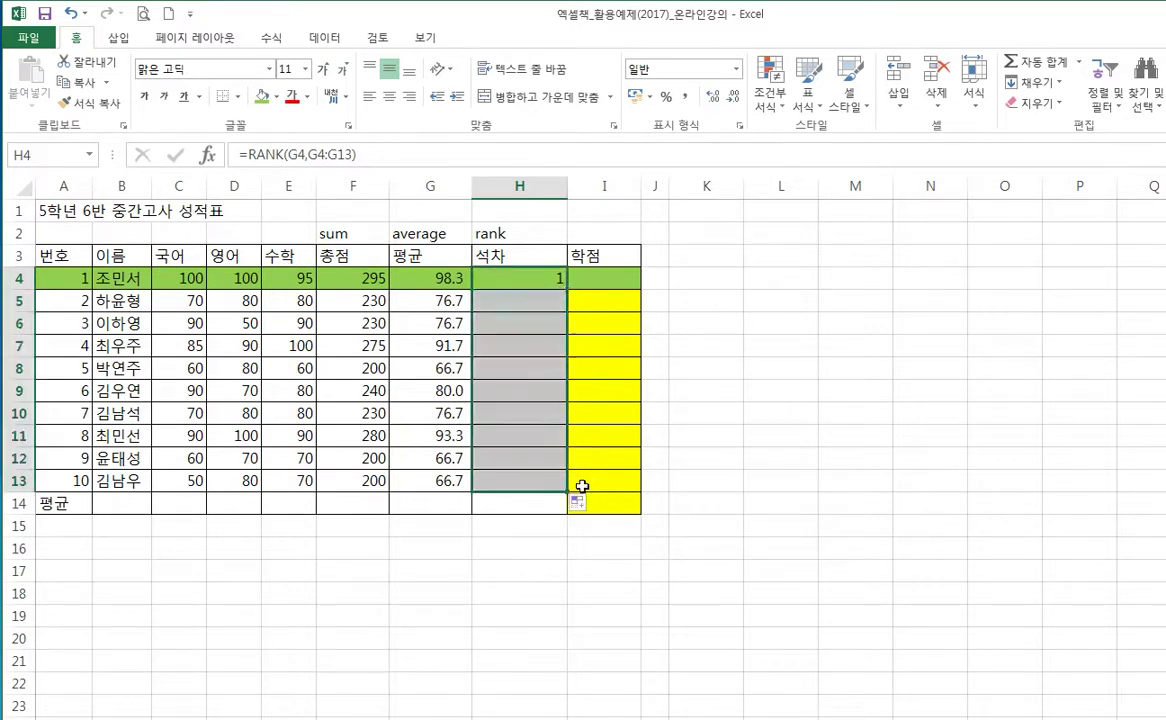
Step: Examine the filled RANK formulas in the 석차 column row by row
{"action": "left_click", "coordinate": [520, 484]}
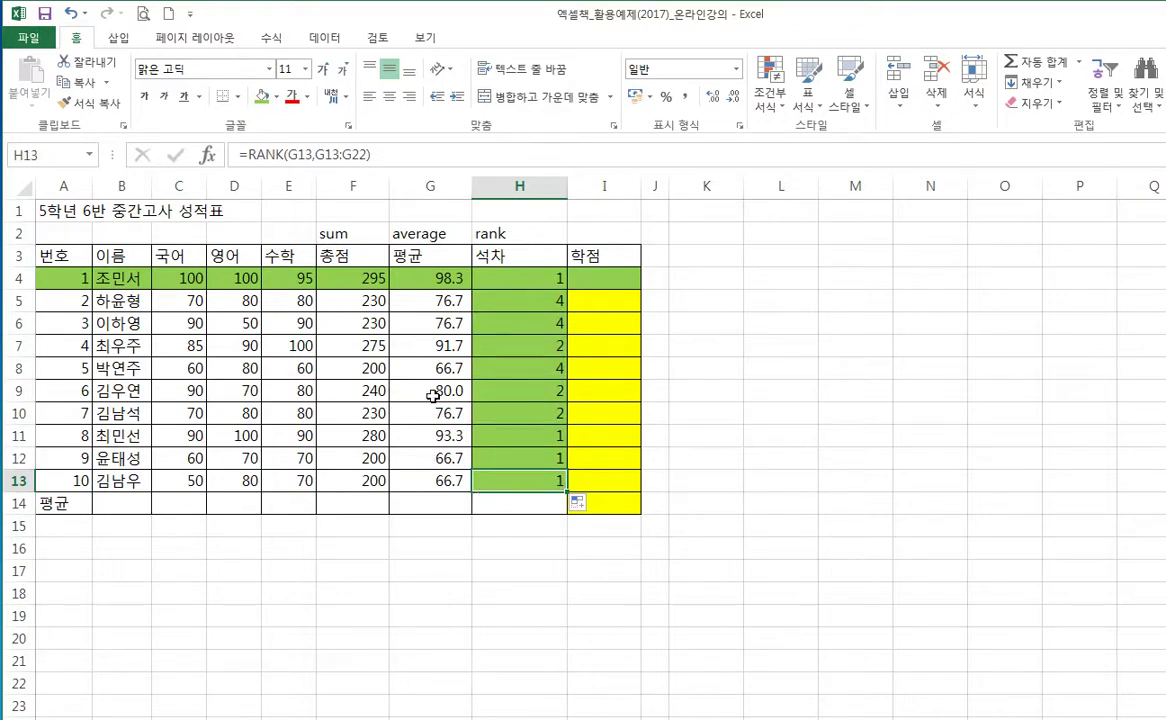
{"action": "left_click", "coordinate": [534, 283]}
{"action": "left_click", "coordinate": [534, 300]}
{"action": "left_click", "coordinate": [531, 323]}
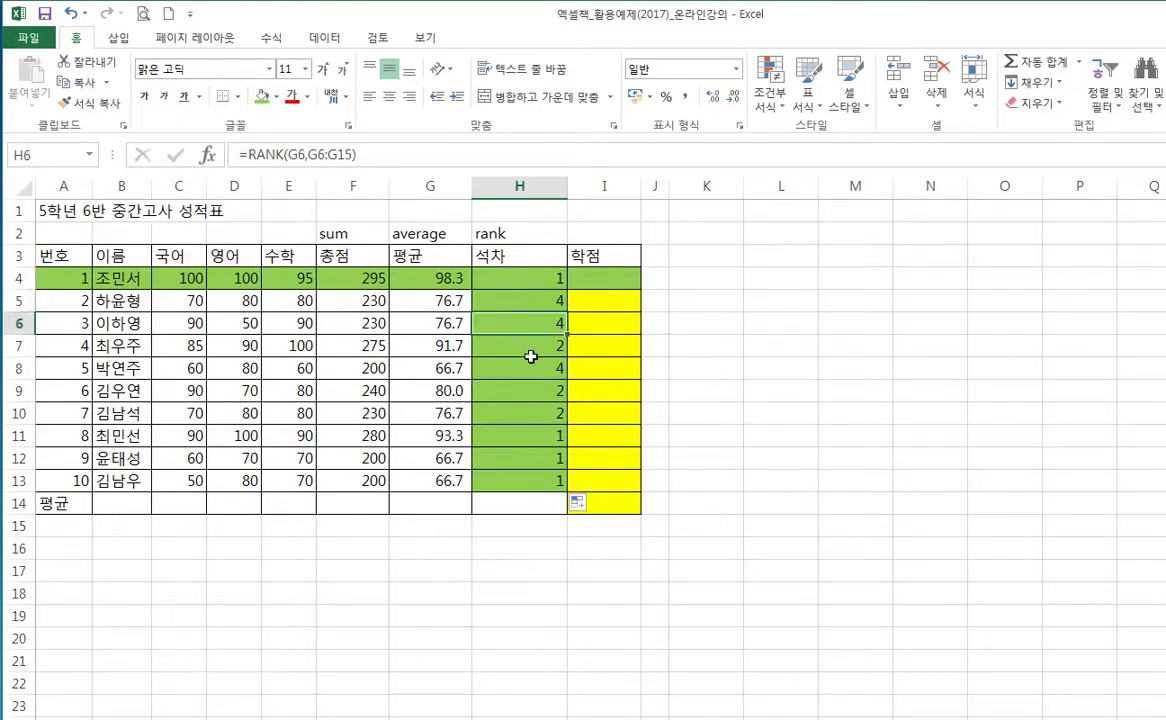
{"action": "left_click", "coordinate": [529, 346]}
{"action": "left_click", "coordinate": [527, 368]}
{"action": "left_click", "coordinate": [524, 390]}
{"action": "left_click", "coordinate": [520, 413]}
{"action": "left_click", "coordinate": [516, 437]}
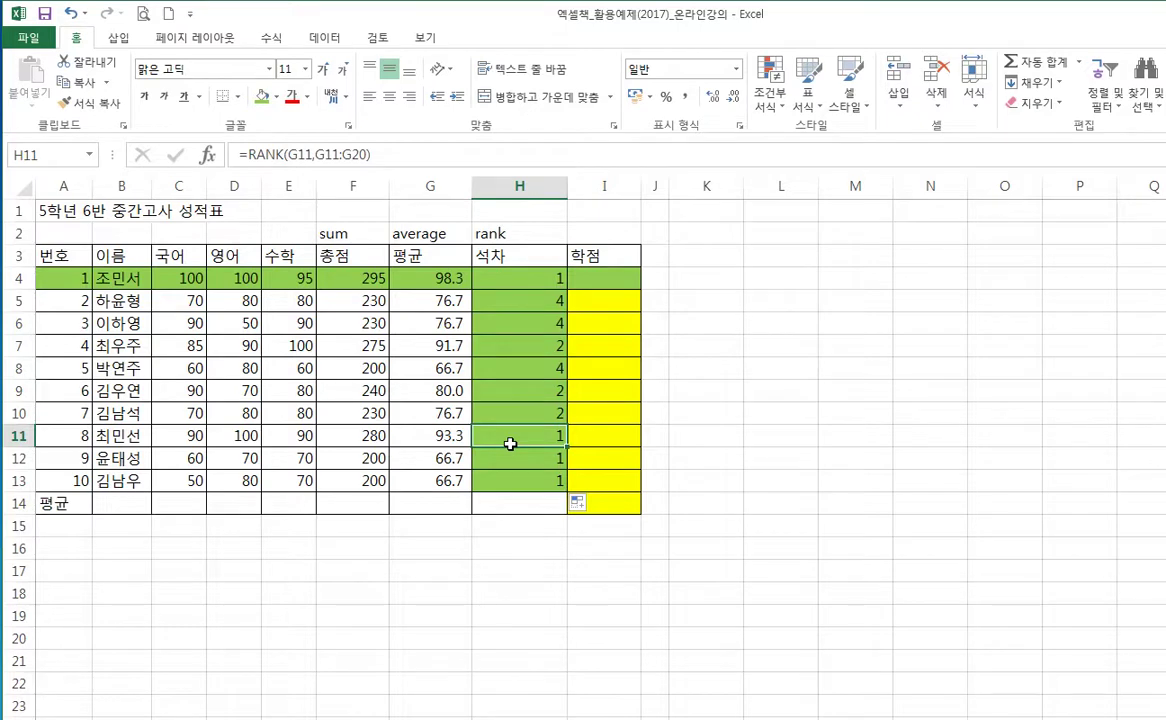
Step: Compare the first and last students' 평균 and 석차 cells, and inspect the range referenced by the H13 formula
{"action": "left_click", "coordinate": [415, 278]}
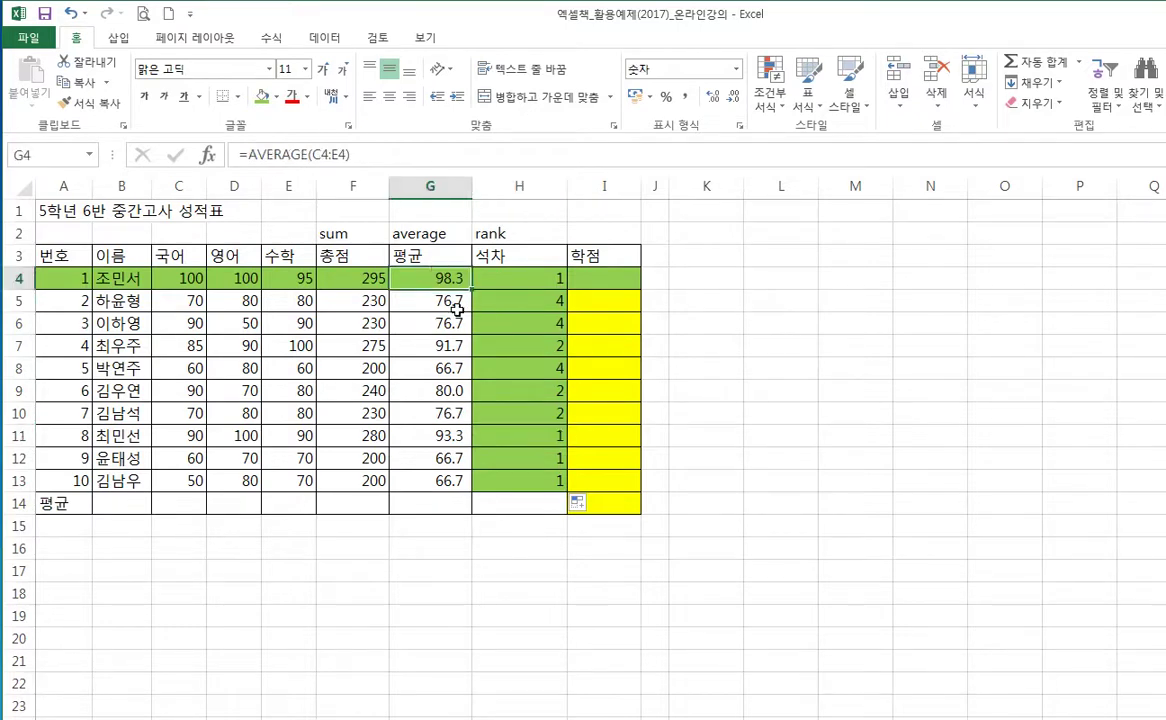
{"action": "left_click", "coordinate": [505, 278]}
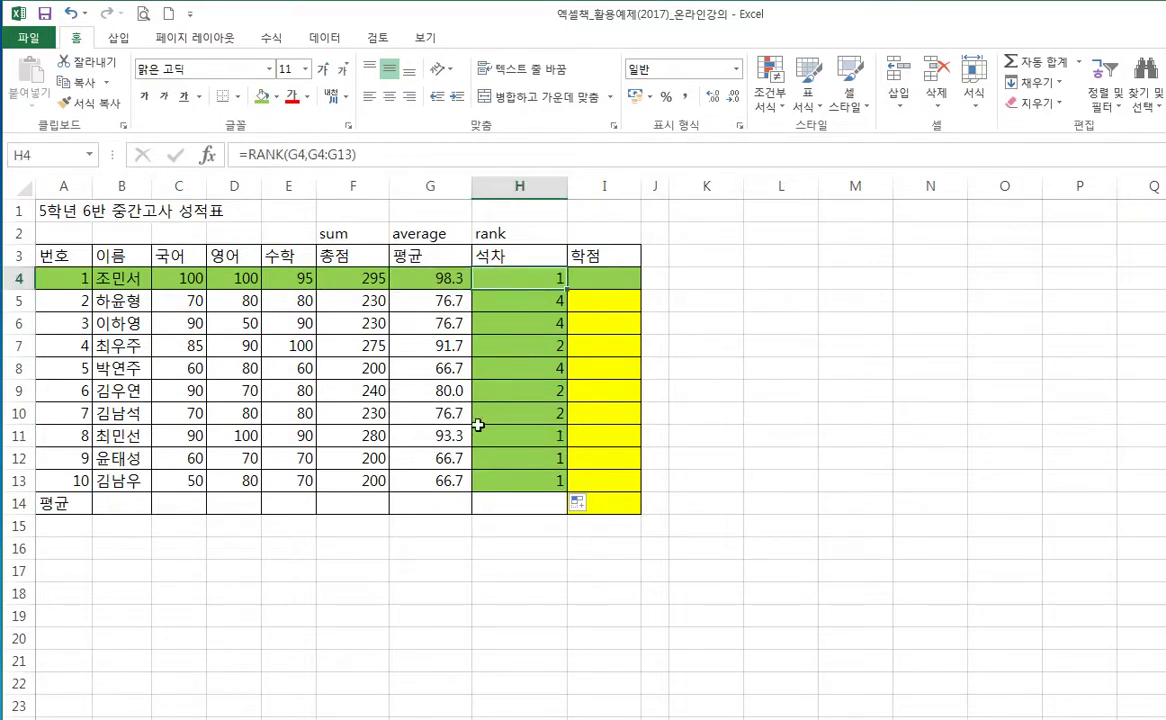
{"action": "left_click", "coordinate": [445, 484]}
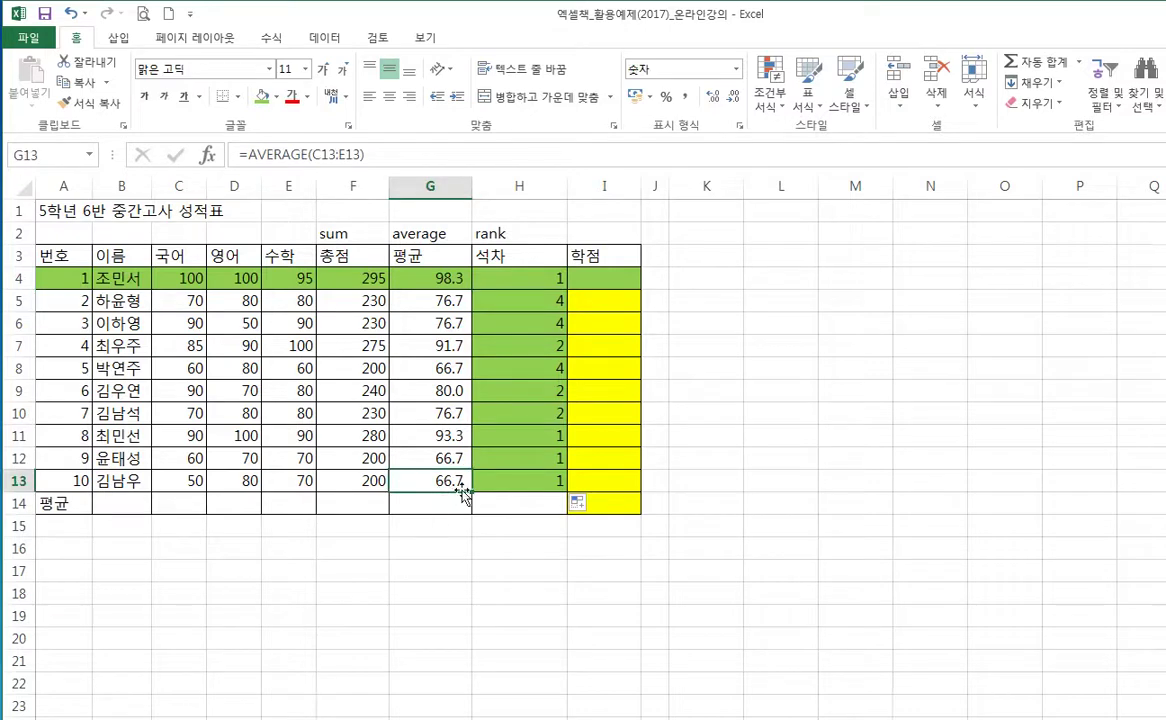
{"action": "left_click", "coordinate": [521, 478]}
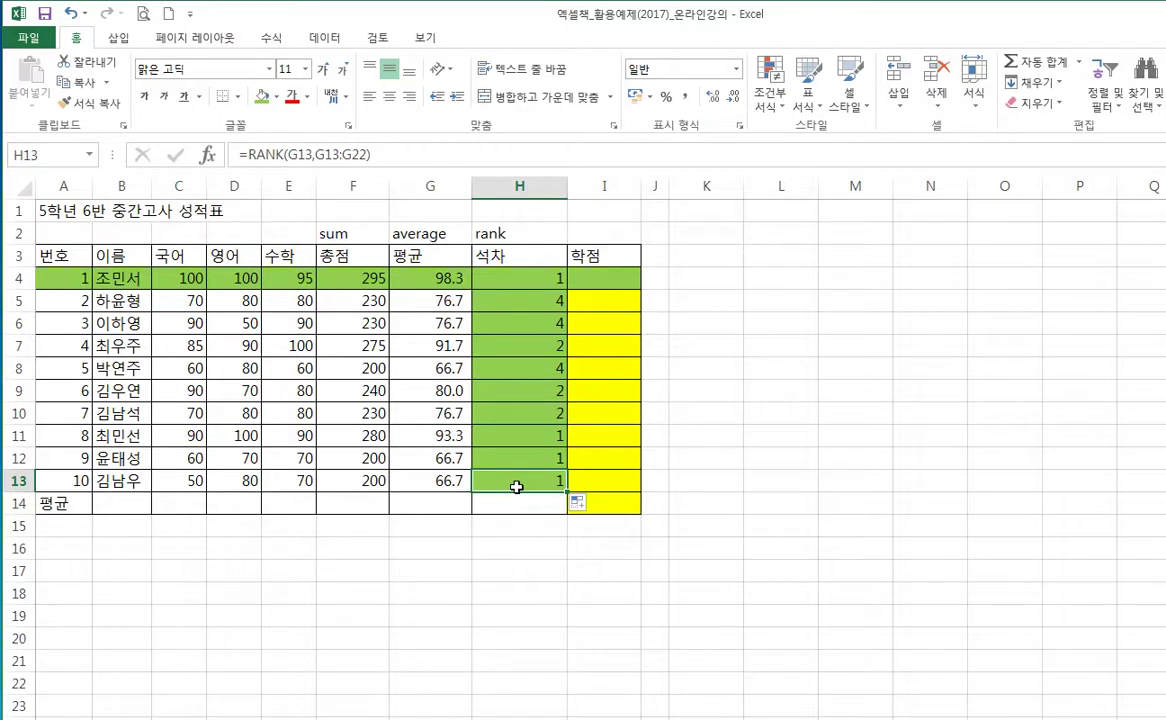
{"action": "left_click", "coordinate": [378, 155]}
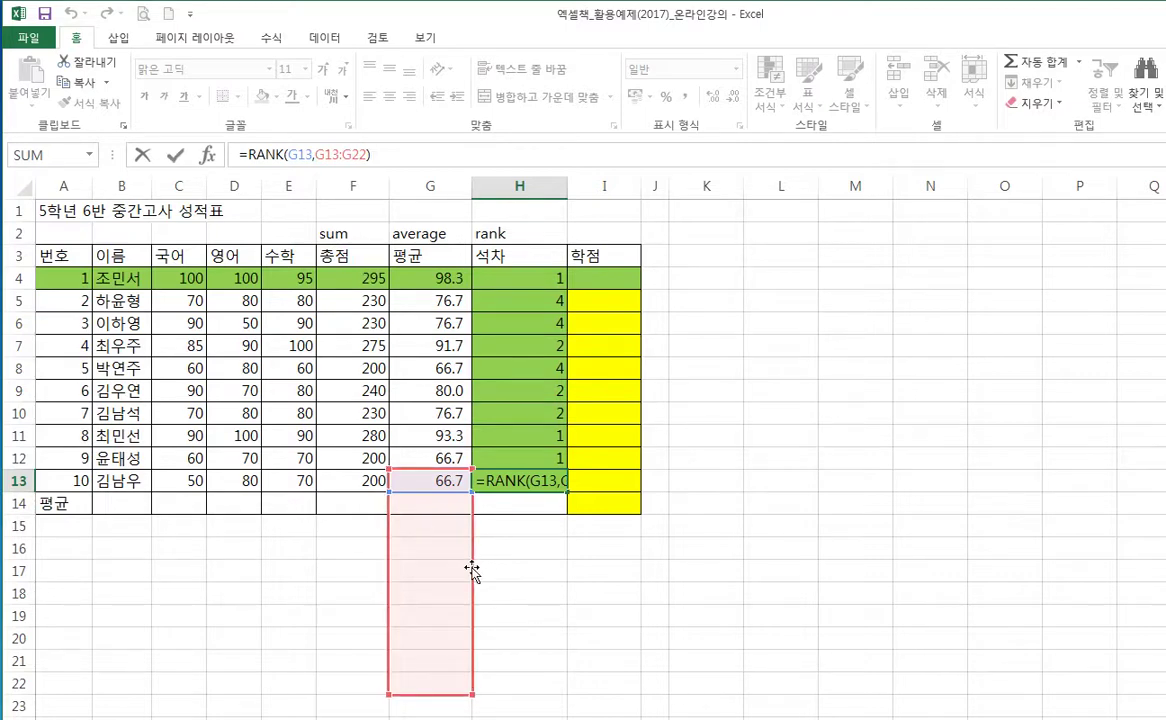
{"action": "left_click_drag", "start_coordinate": [472, 570], "coordinate": [411, 583]}
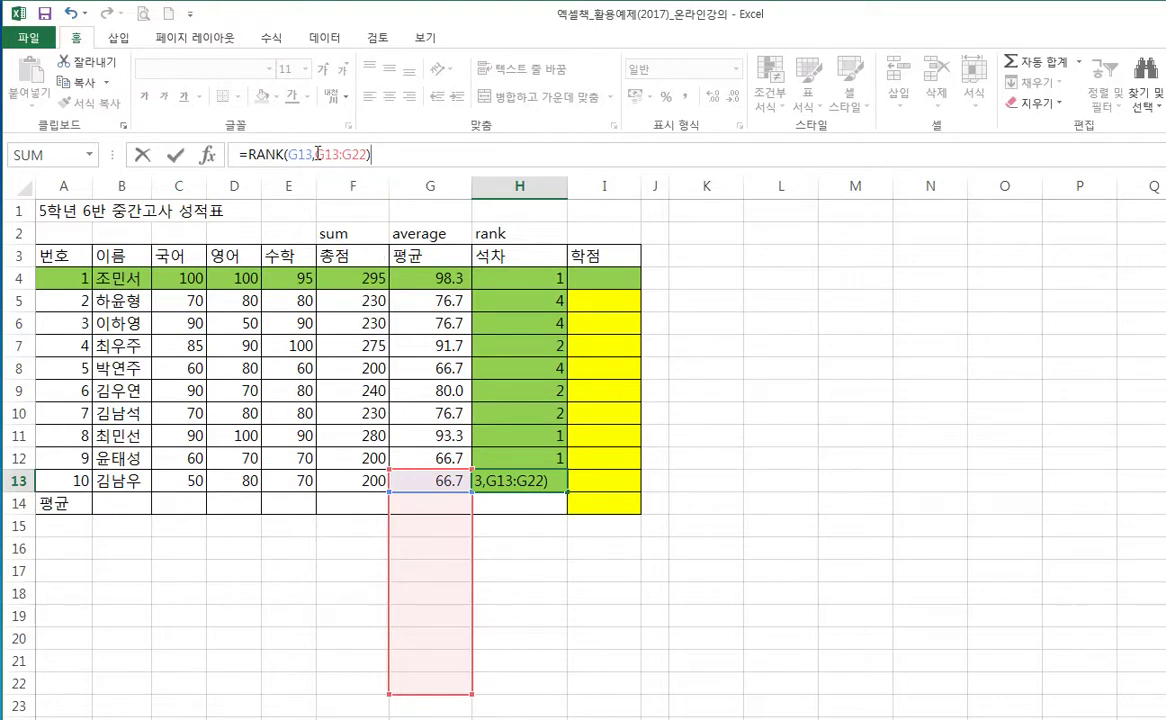
{"action": "left_click", "coordinate": [924, 369]}
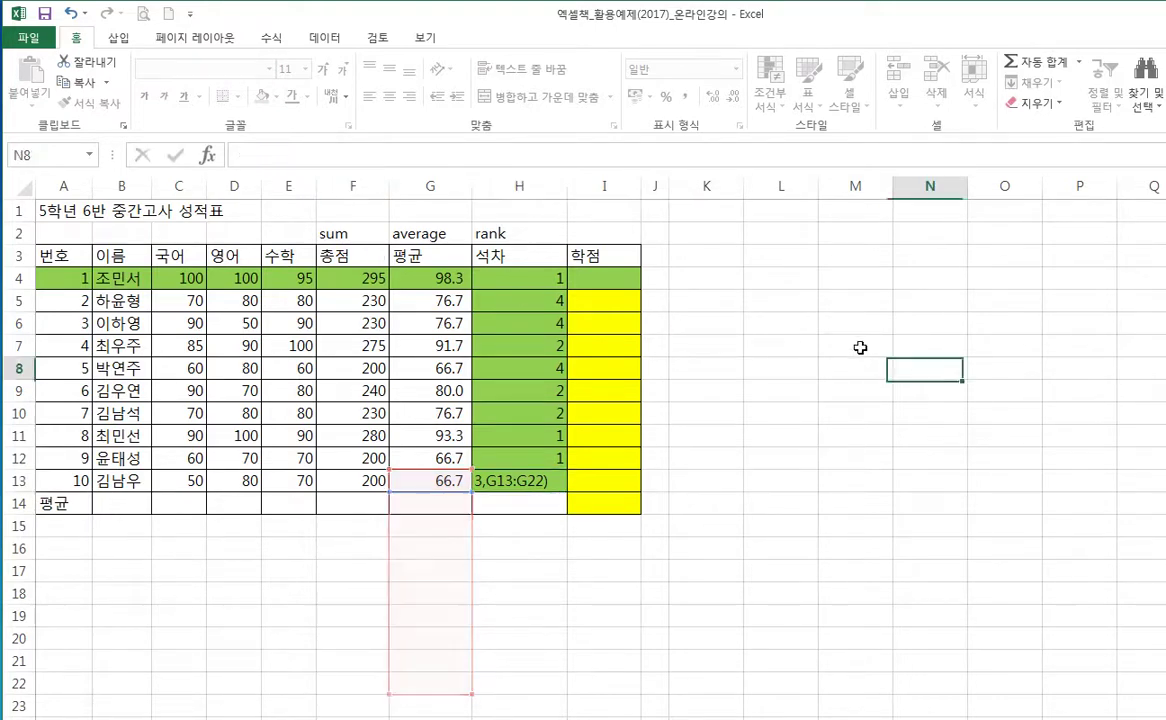
Step: Clear the copied ranks from H5:H13 and review the reference range in the H4 formula
{"action": "left_click_drag", "start_coordinate": [494, 301], "coordinate": [476, 476]}
{"action": "key", "text": "Delete"}
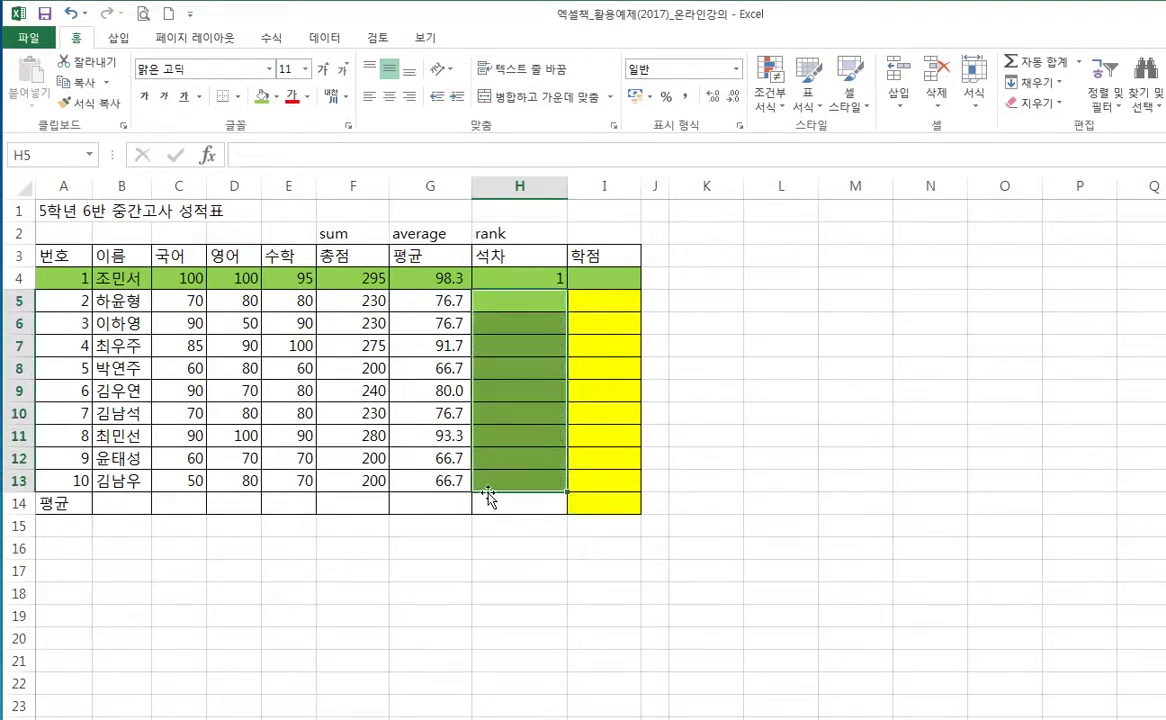
{"action": "left_click", "coordinate": [531, 275]}
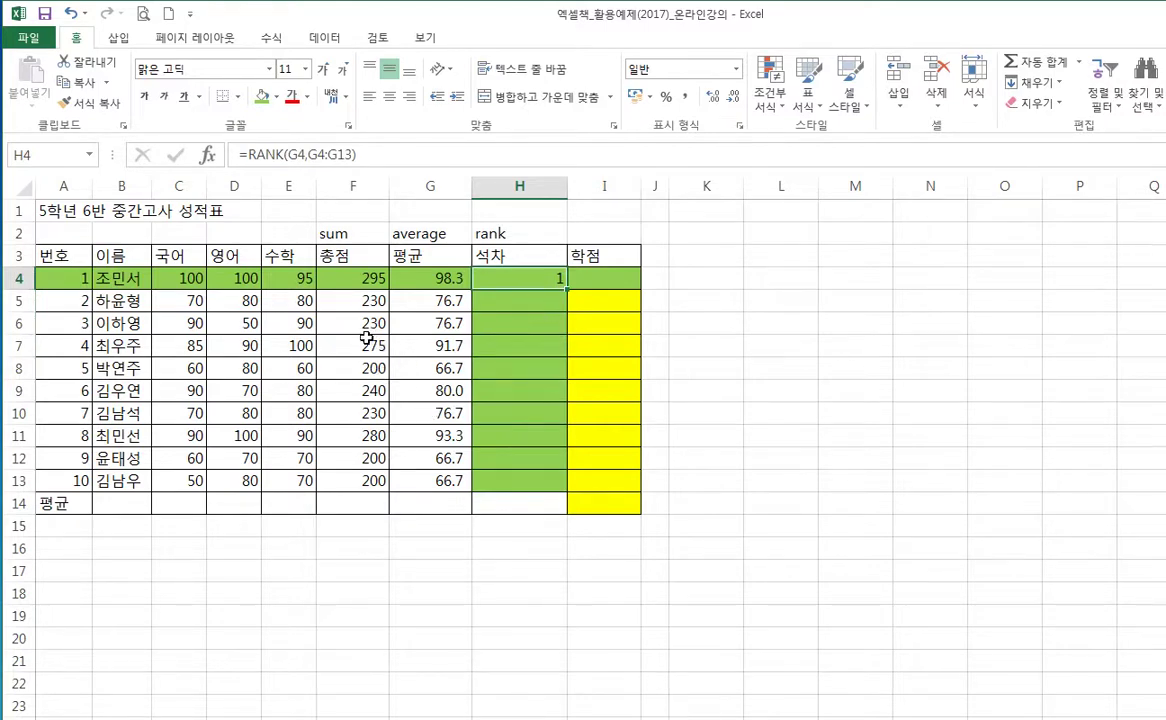
{"action": "left_click", "coordinate": [321, 152]}
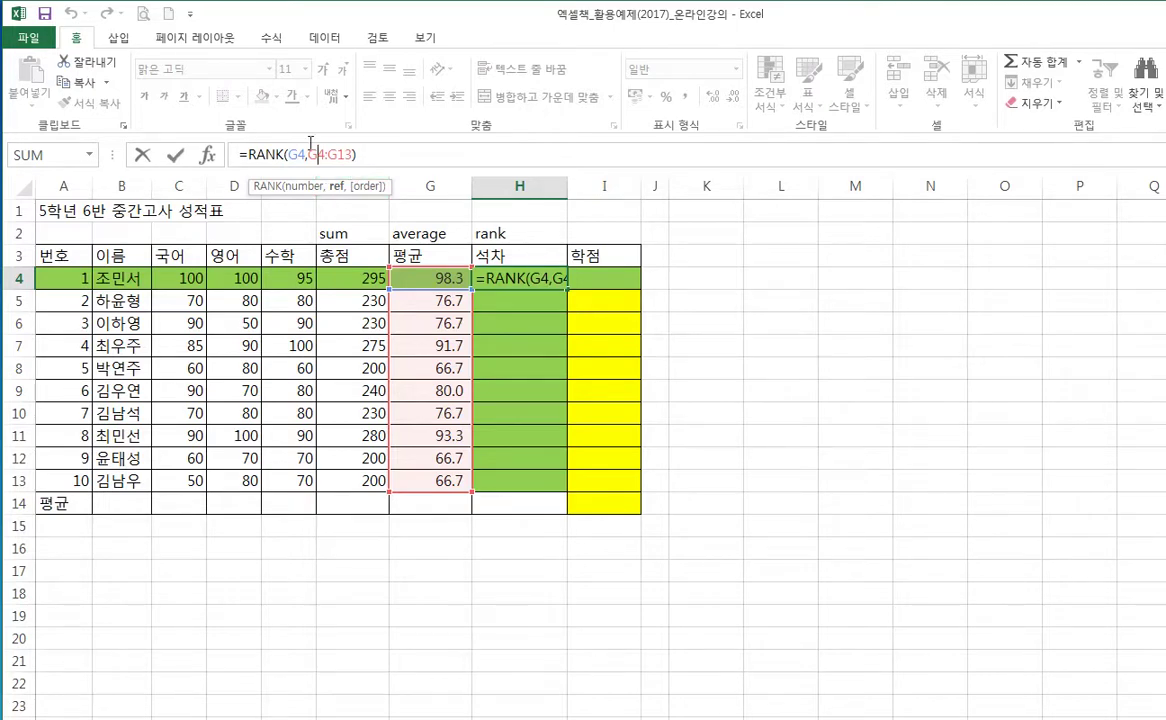
{"action": "key", "text": "Return"}
{"action": "left_click", "coordinate": [528, 270]}
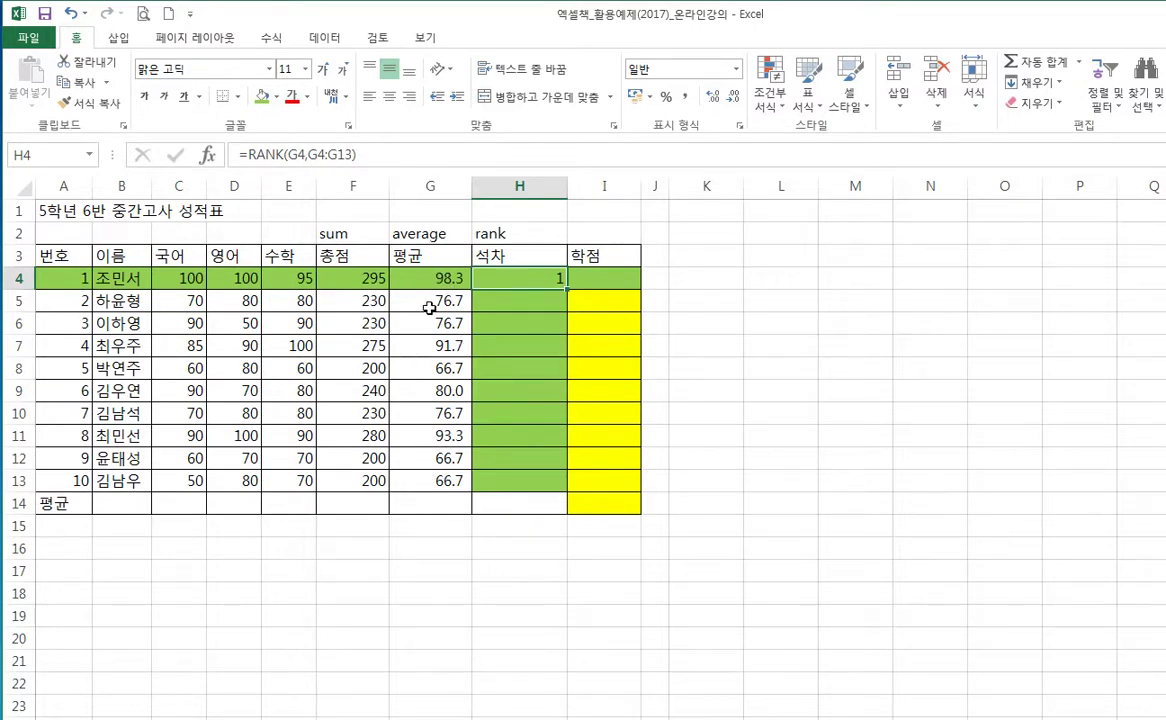
Step: Make the RANK range in H4 absolute as $G$4:$G$13 and fill the formula down to H13
{"action": "left_click_drag", "start_coordinate": [440, 278], "coordinate": [412, 478]}
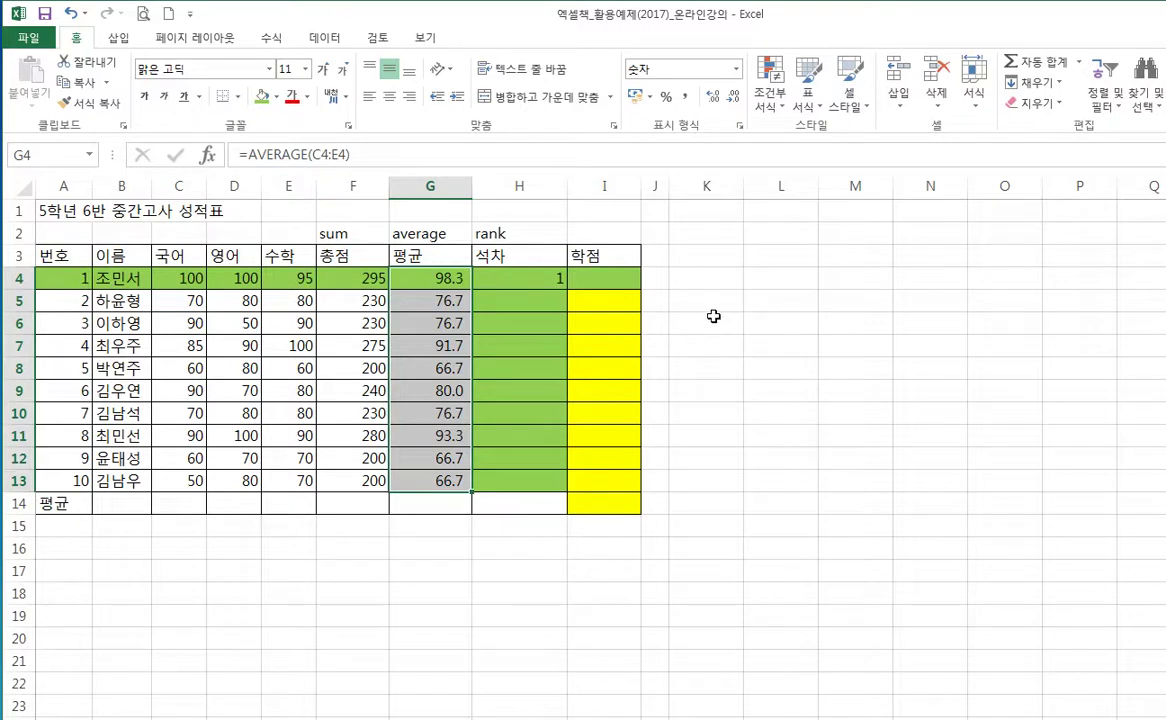
{"action": "left_click", "coordinate": [515, 275]}
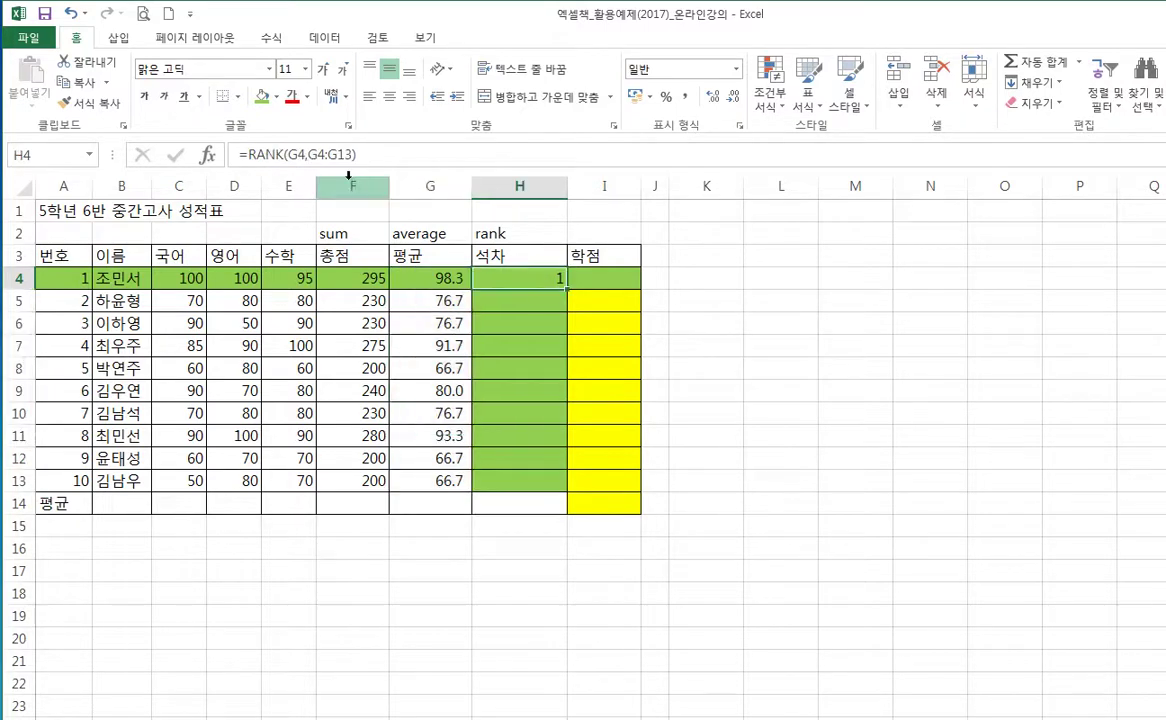
{"action": "left_click", "coordinate": [324, 154]}
{"action": "left_click_drag", "start_coordinate": [319, 154], "coordinate": [338, 151]}
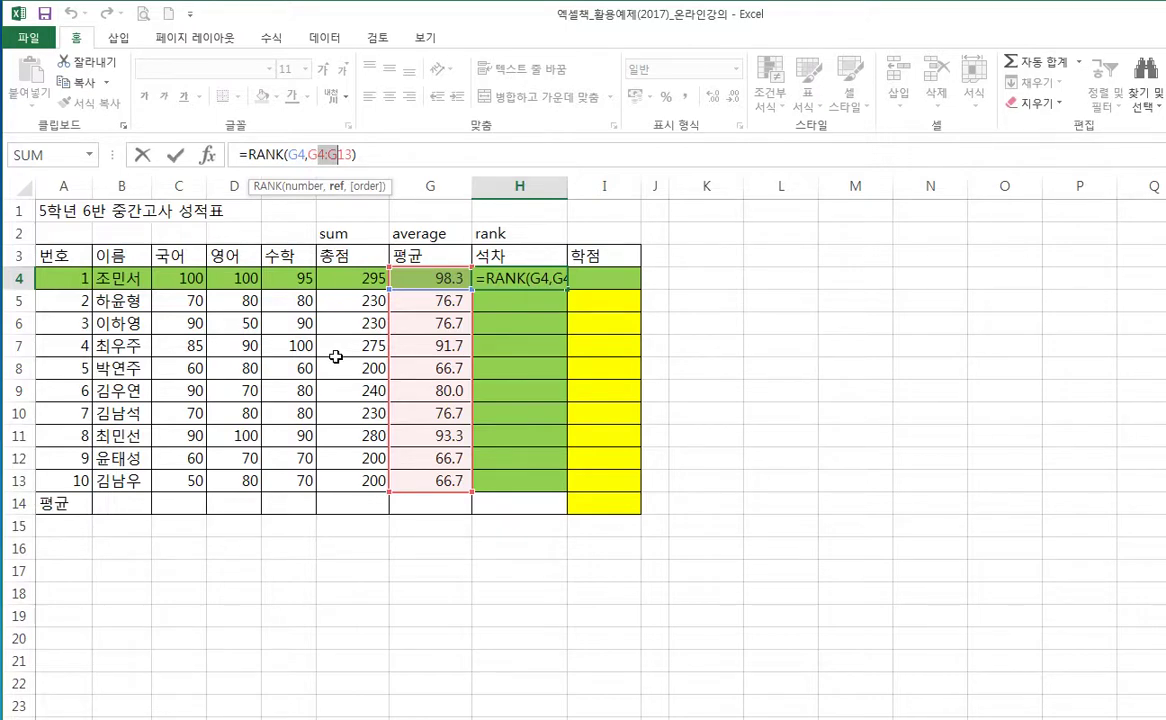
{"action": "key", "text": "F4"}
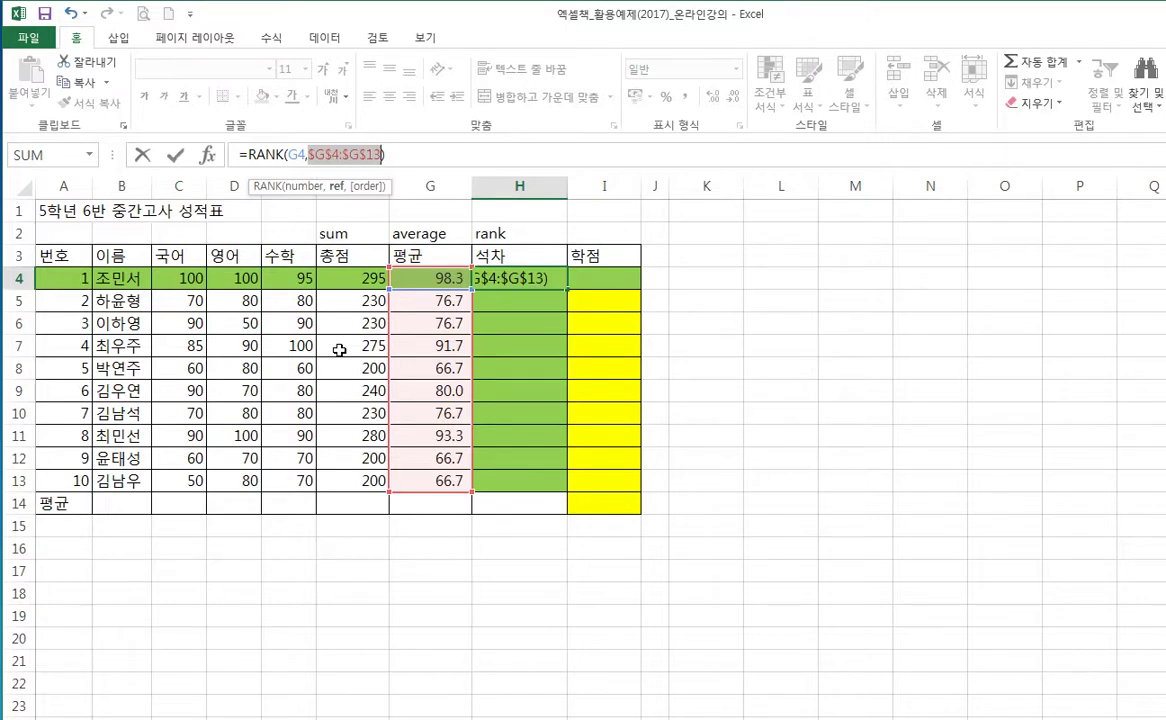
{"action": "key", "text": "Return"}
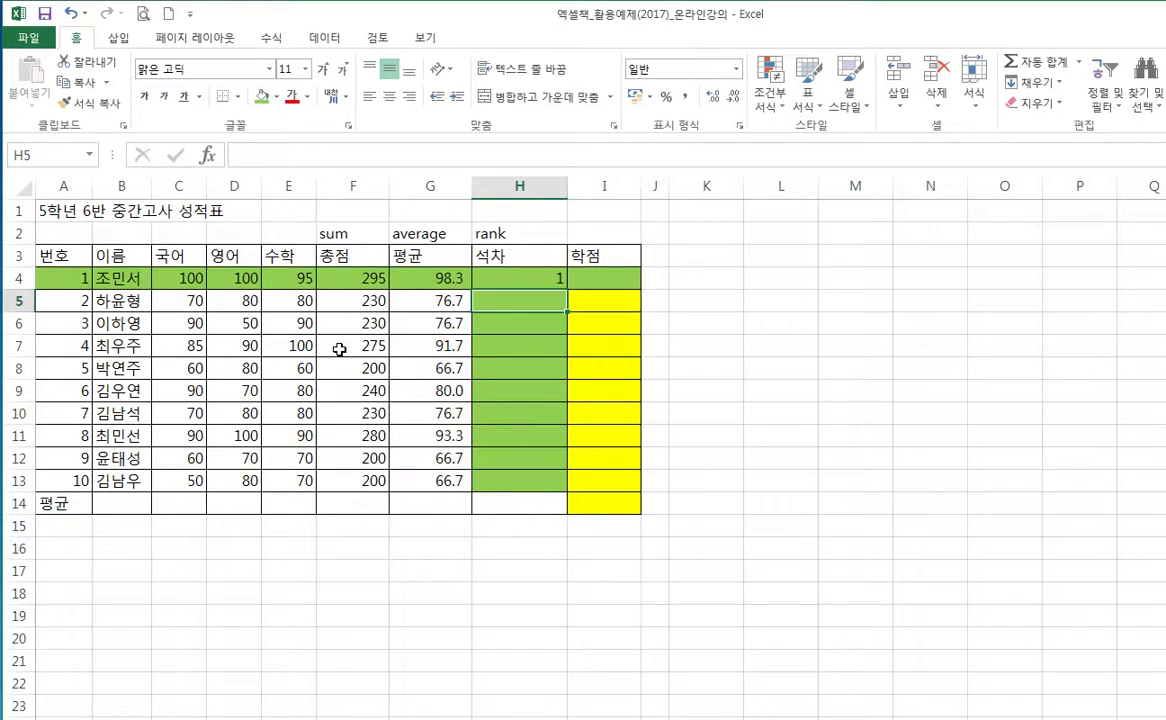
{"action": "left_click", "coordinate": [517, 269]}
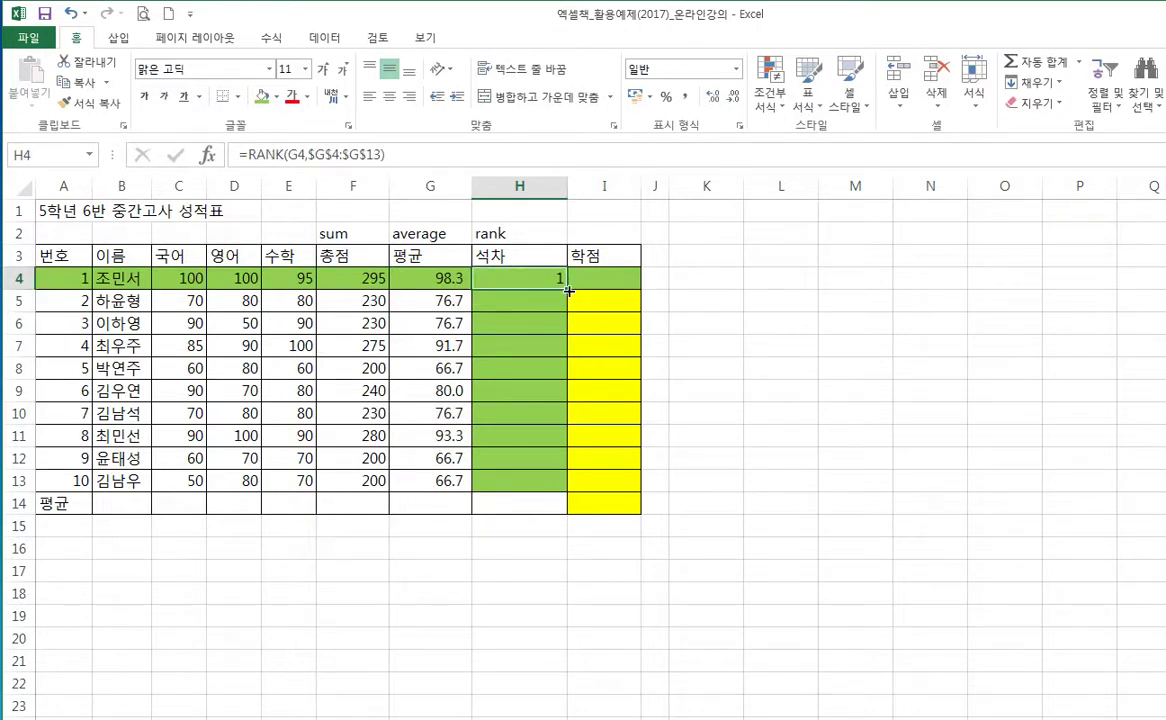
{"action": "left_click_drag", "start_coordinate": [568, 290], "coordinate": [555, 485]}
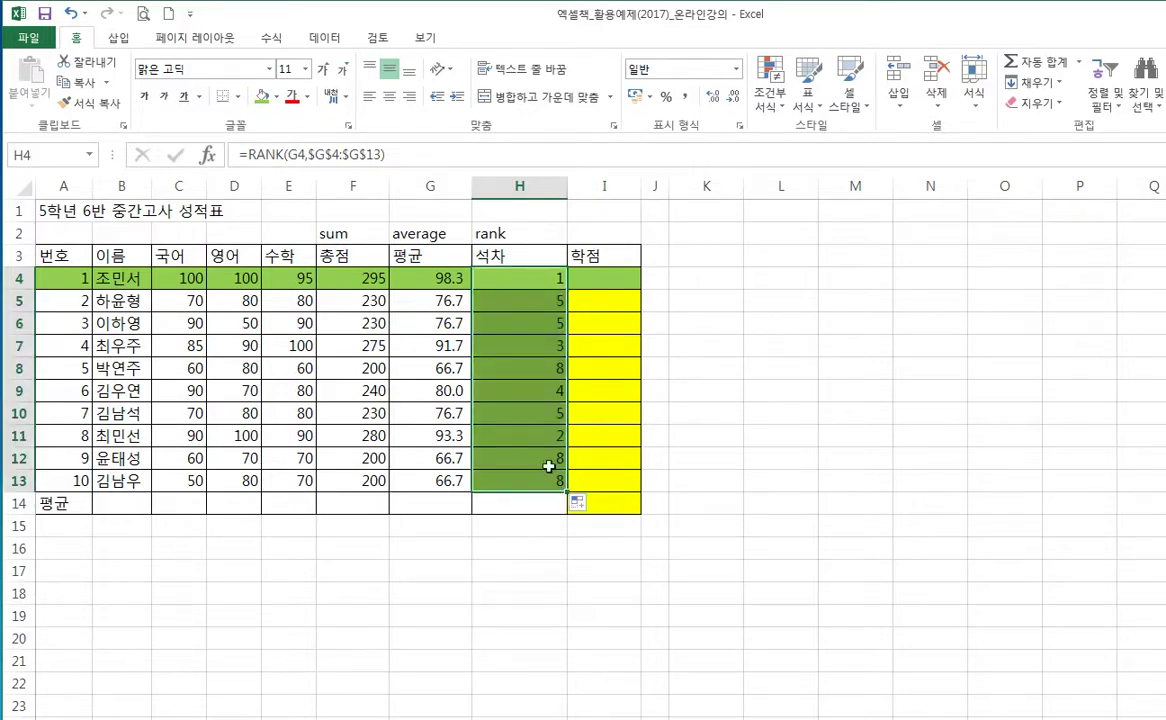
Step: Examine the refilled 석차 results and check which range the H13 formula references
{"action": "left_click", "coordinate": [530, 463]}
{"action": "left_click", "coordinate": [509, 484]}
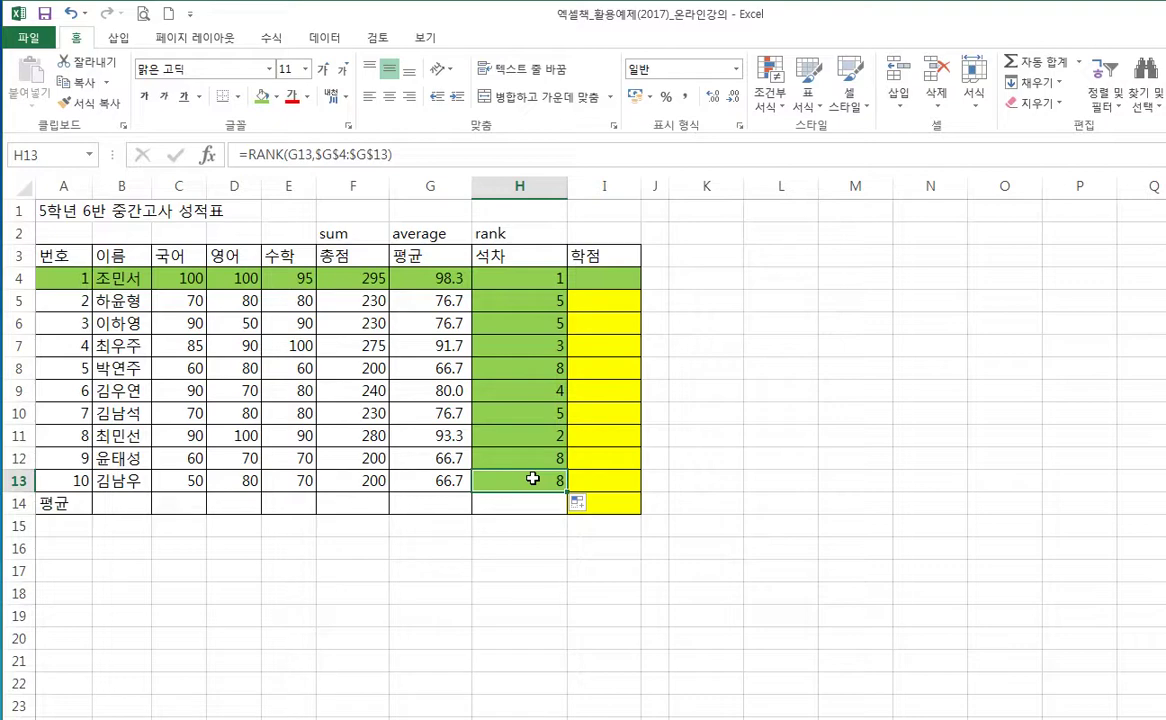
{"action": "left_click_drag", "start_coordinate": [523, 458], "coordinate": [523, 472]}
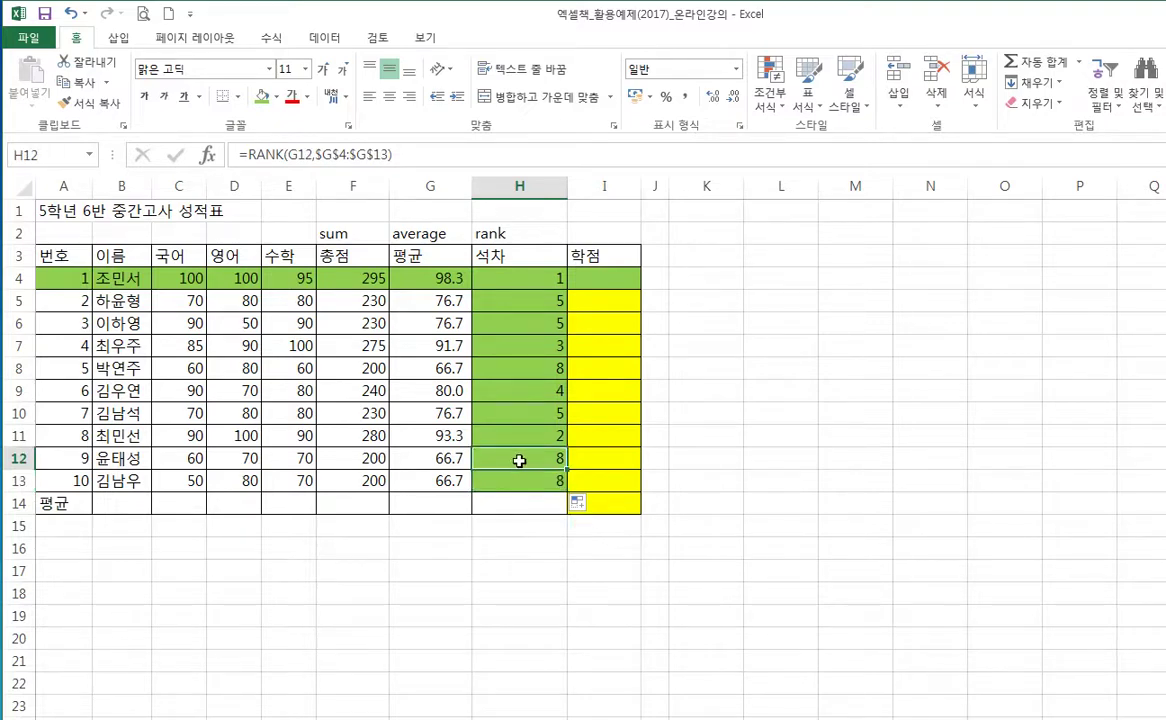
{"action": "left_click_drag", "start_coordinate": [521, 301], "coordinate": [522, 317]}
{"action": "left_click", "coordinate": [534, 387]}
{"action": "left_click", "coordinate": [539, 434]}
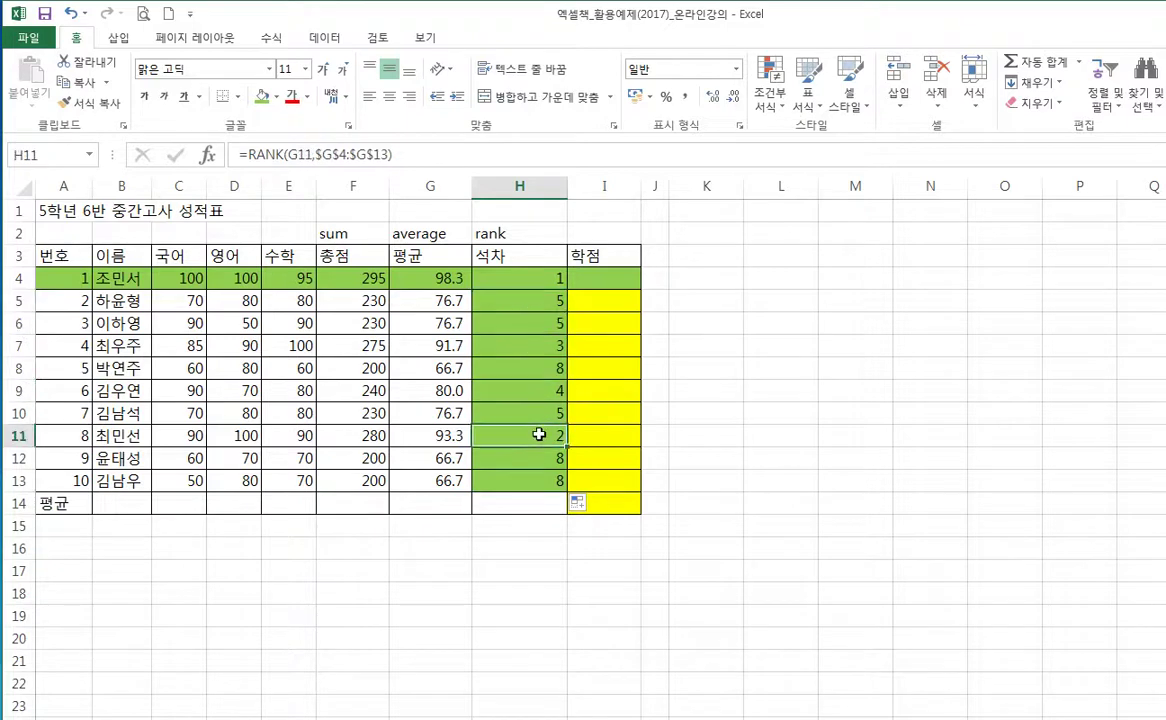
{"action": "left_click", "coordinate": [532, 472]}
{"action": "left_click", "coordinate": [532, 465]}
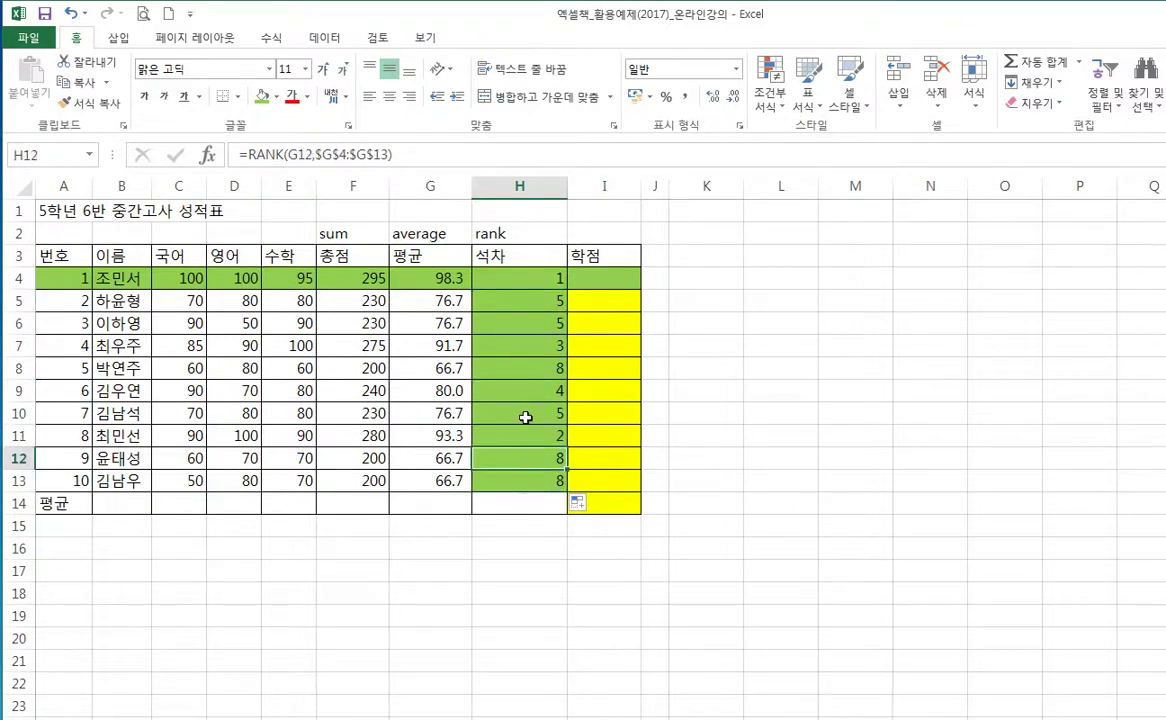
{"action": "left_click", "coordinate": [537, 479]}
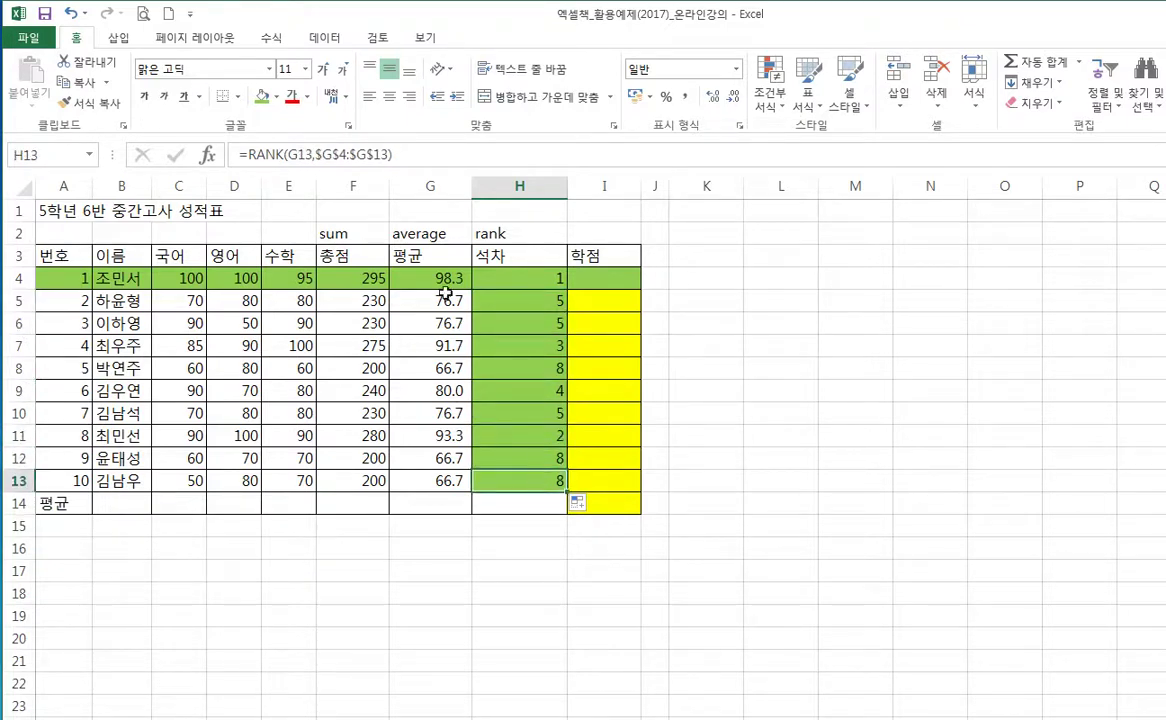
{"action": "left_click", "coordinate": [405, 147]}
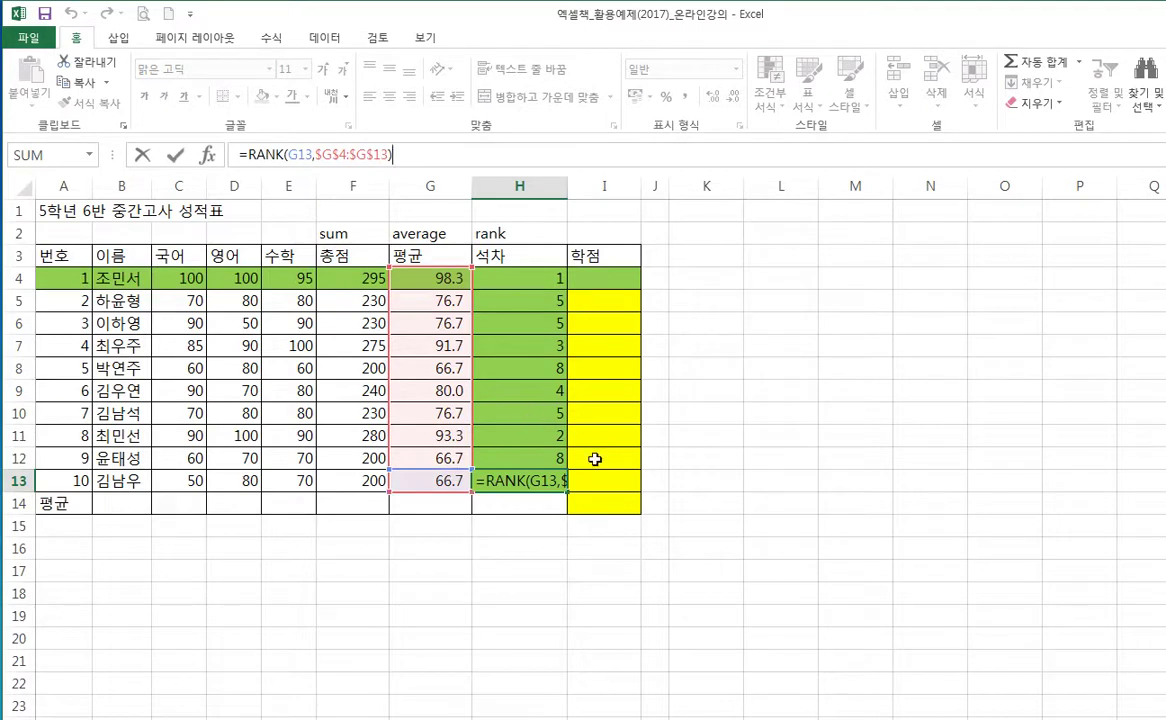
{"action": "left_click", "coordinate": [534, 404]}
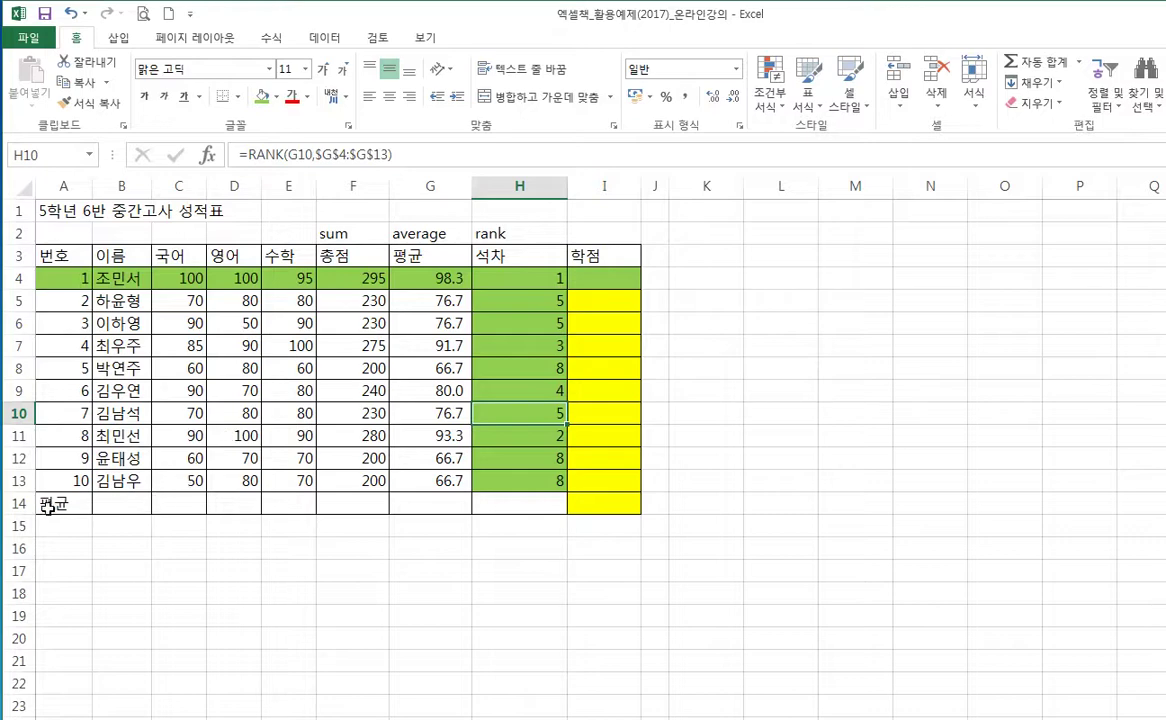
Step: Calculate the 평균 row in C14:G14 by averaging rows 4 to 13 of each column, and clear the RANK formula from H14
{"action": "left_click", "coordinate": [180, 487]}
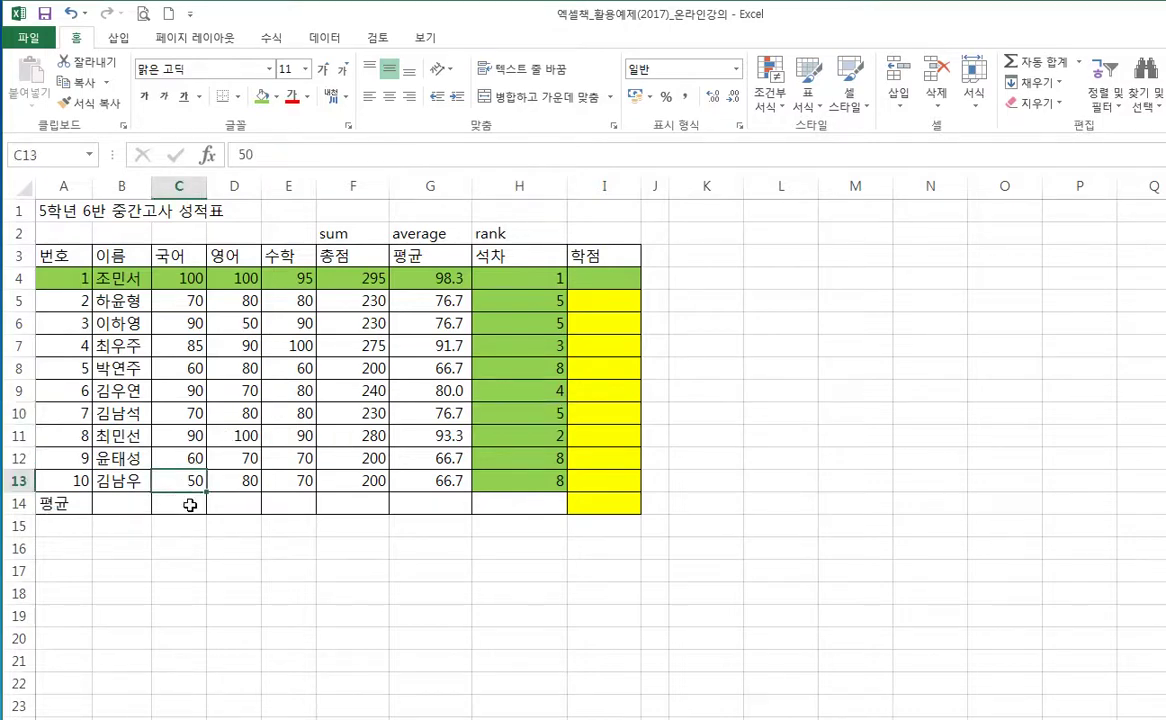
{"action": "left_click", "coordinate": [186, 502]}
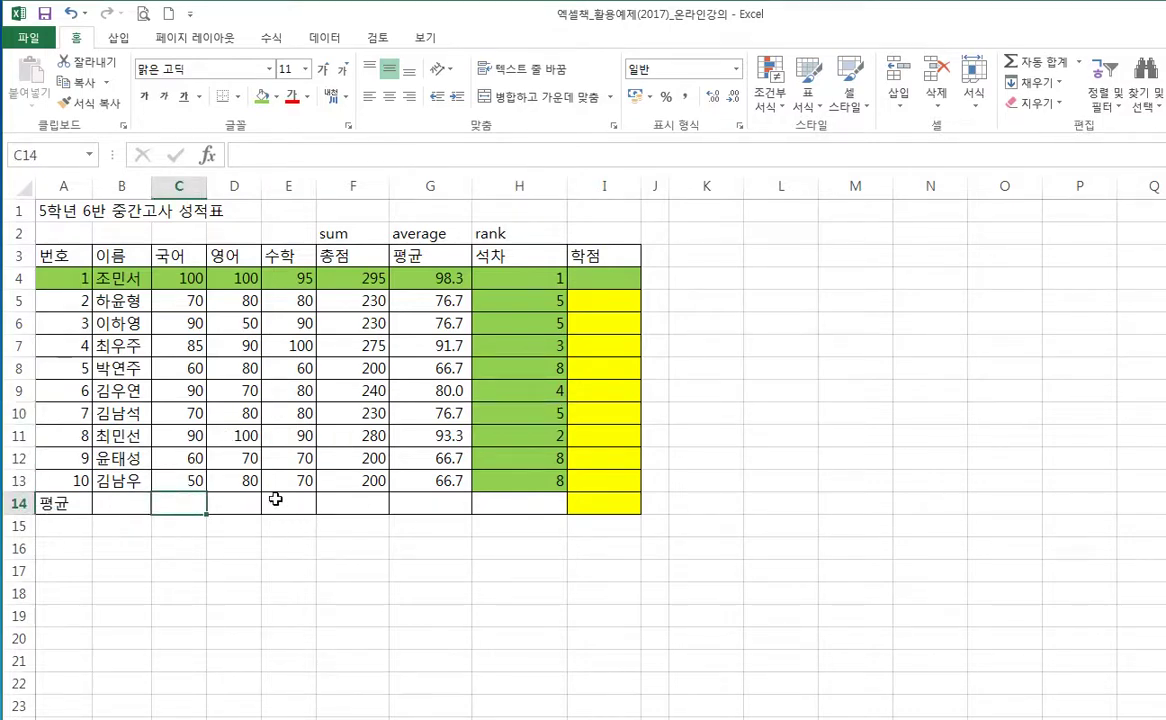
{"action": "left_click", "coordinate": [177, 279]}
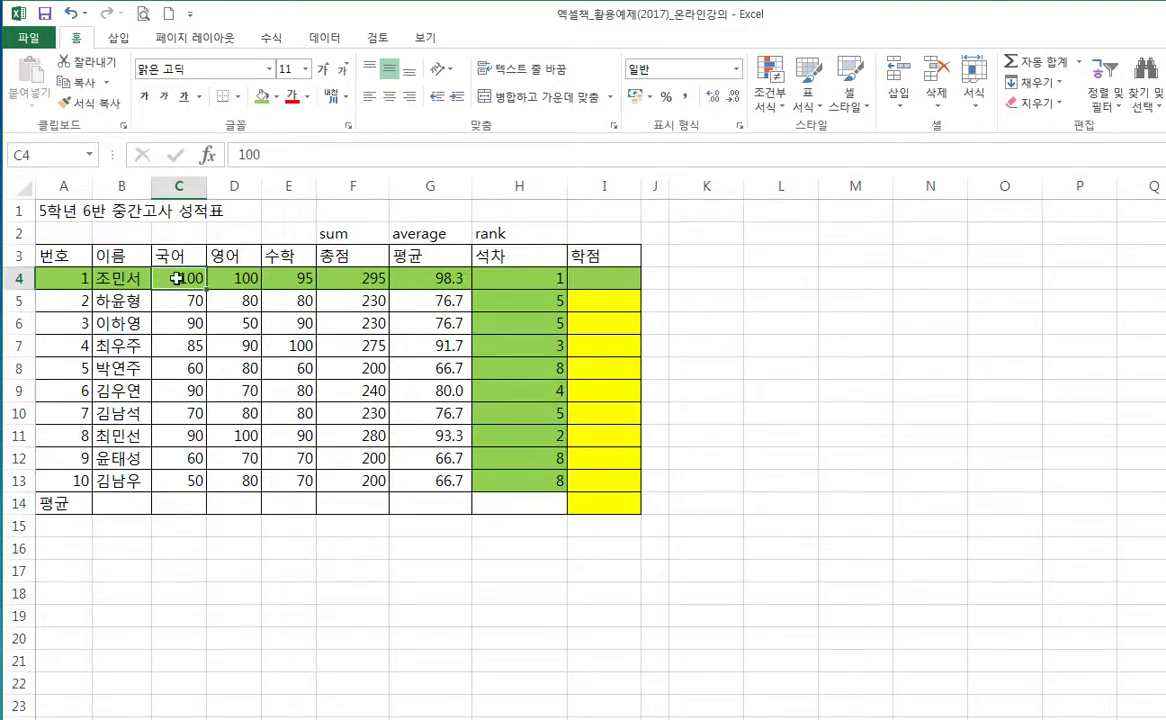
{"action": "left_click", "coordinate": [182, 500]}
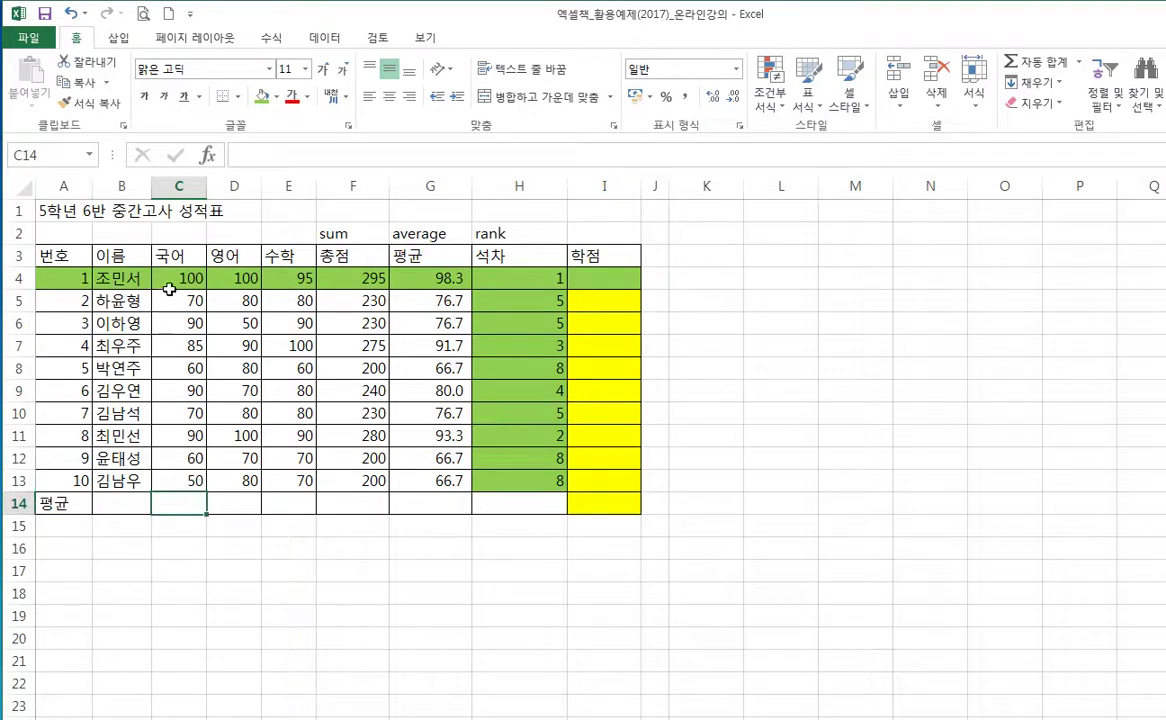
{"action": "left_click_drag", "start_coordinate": [170, 289], "coordinate": [430, 507]}
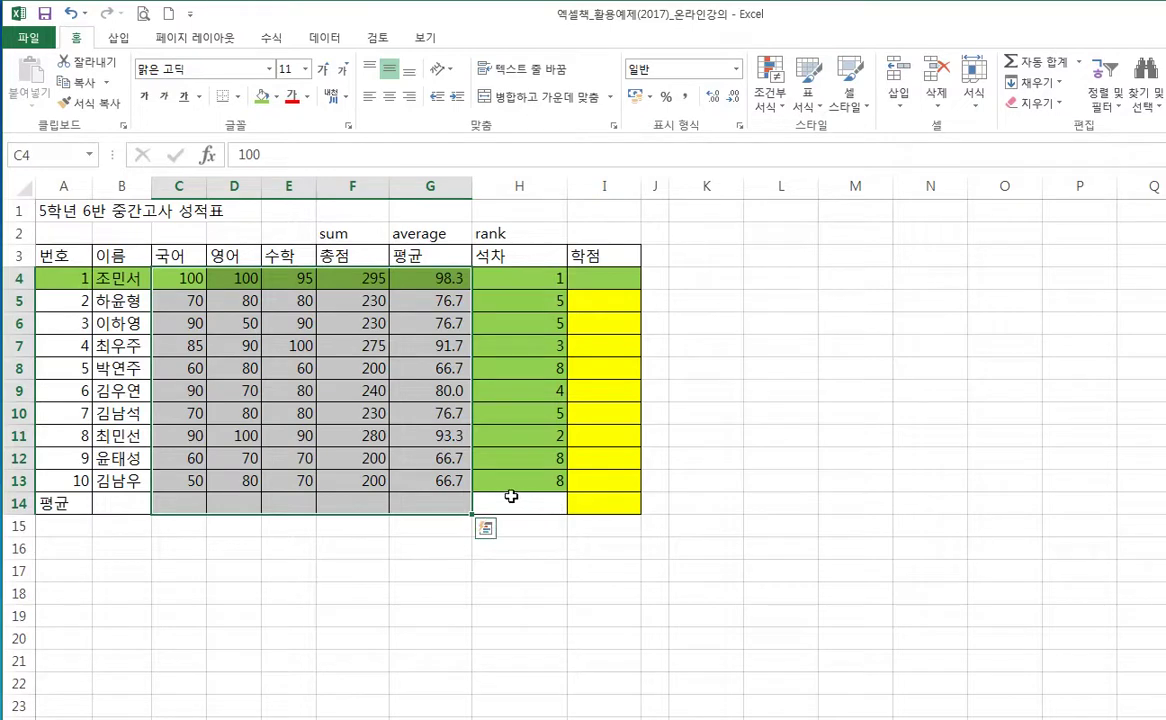
{"action": "left_click", "coordinate": [1076, 63]}
{"action": "left_click", "coordinate": [1071, 107]}
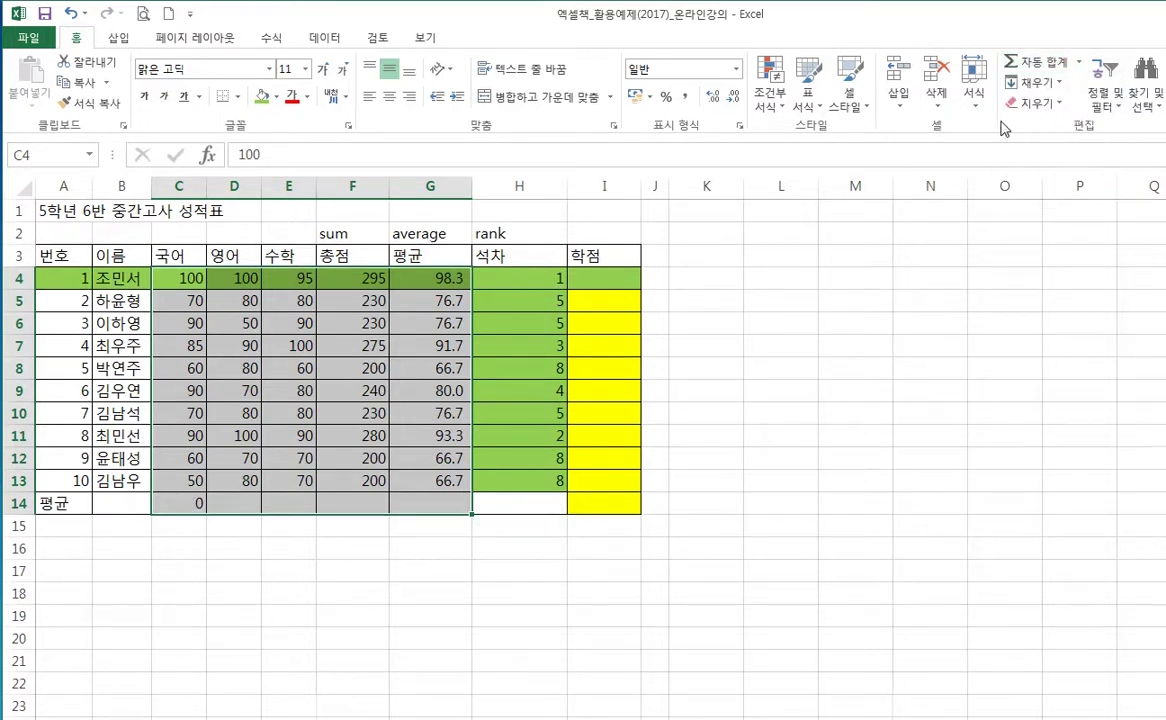
{"action": "left_click", "coordinate": [282, 567]}
{"action": "left_click", "coordinate": [514, 499]}
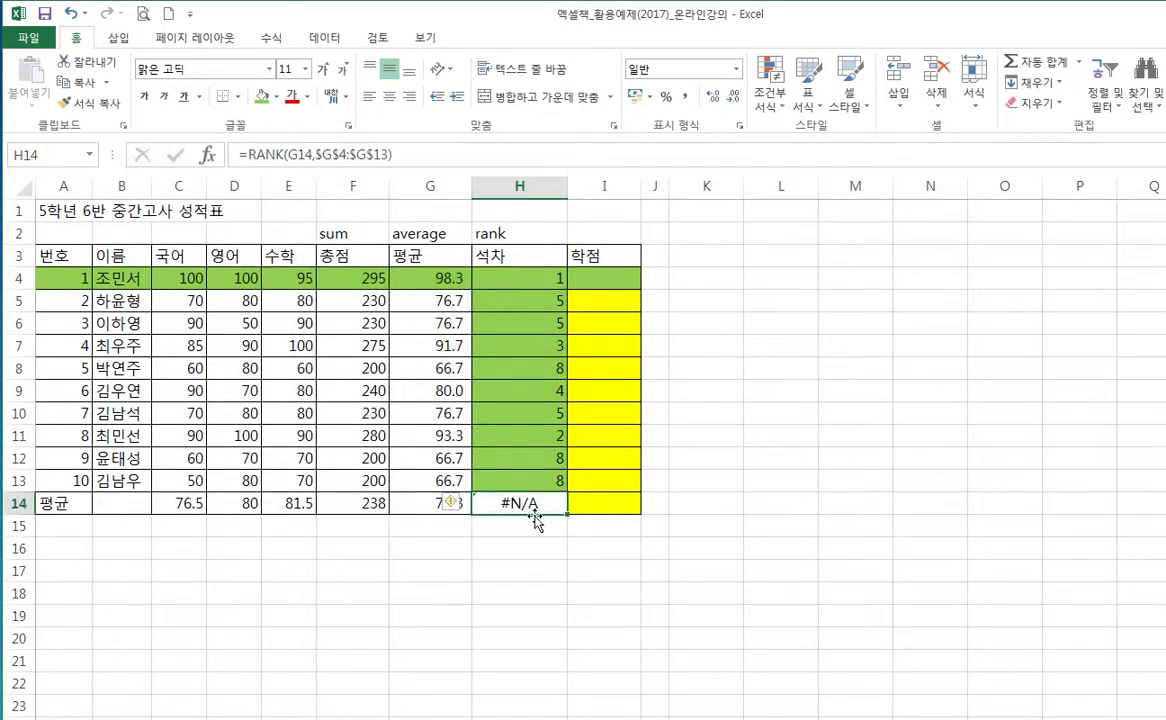
{"action": "key", "text": "Delete"}
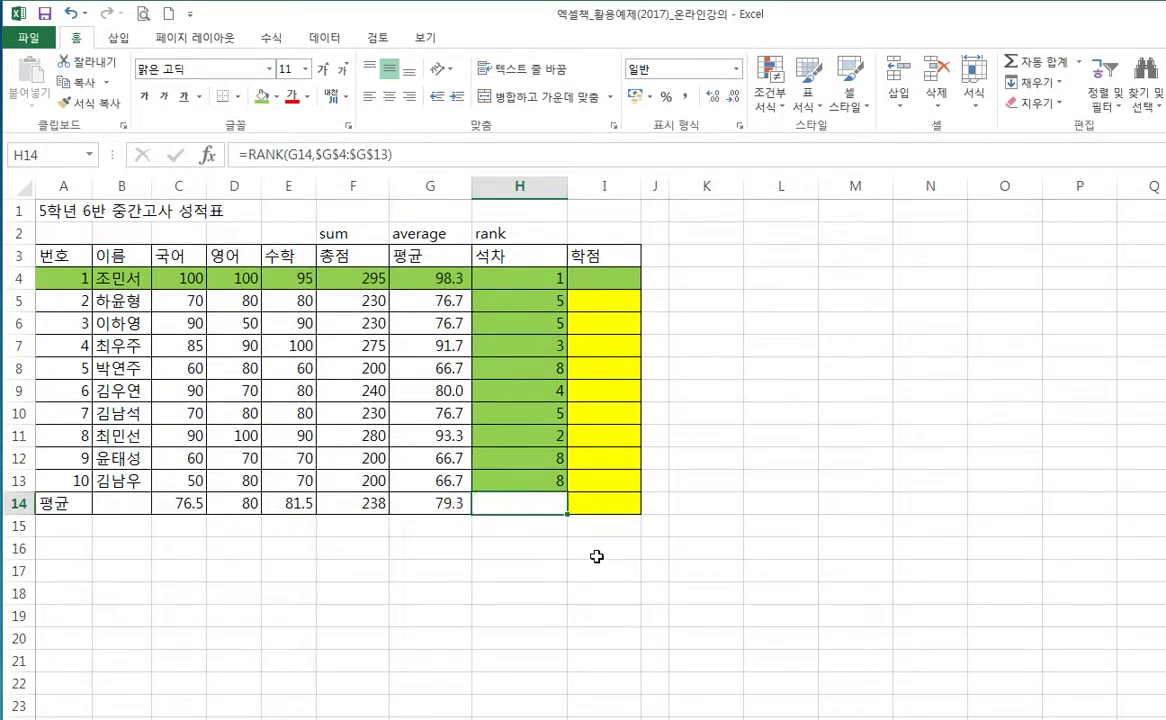
Step: Review the completed table, comparing the students' scores and averages with the subject averages and overall average in the 평균 row
{"action": "left_click", "coordinate": [178, 504]}
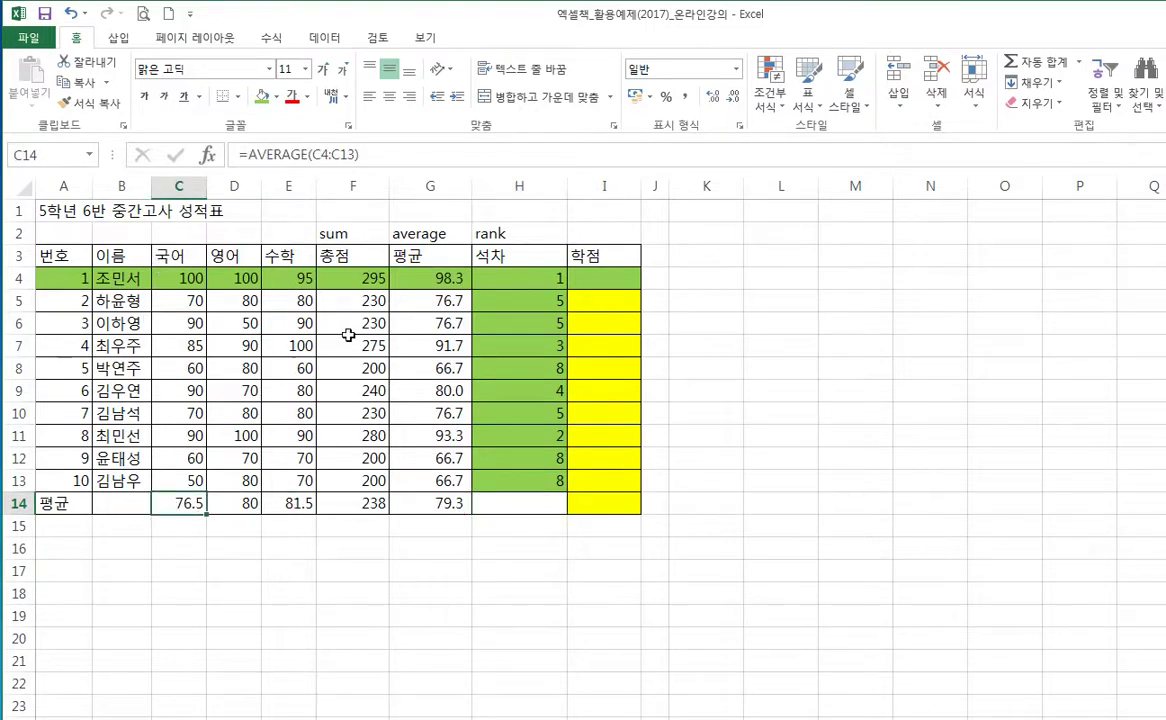
{"action": "mouse_move", "coordinate": [102, 273]}
{"action": "left_mouse_down"}
{"action": "mouse_move", "coordinate": [427, 266]}
{"action": "mouse_move", "coordinate": [415, 274]}
{"action": "mouse_move", "coordinate": [421, 478]}
{"action": "left_mouse_up"}
{"action": "left_click", "coordinate": [415, 274]}
{"action": "left_click", "coordinate": [180, 507]}
{"action": "left_click_drag", "start_coordinate": [163, 252], "coordinate": [286, 506]}
{"action": "left_click", "coordinate": [177, 506]}
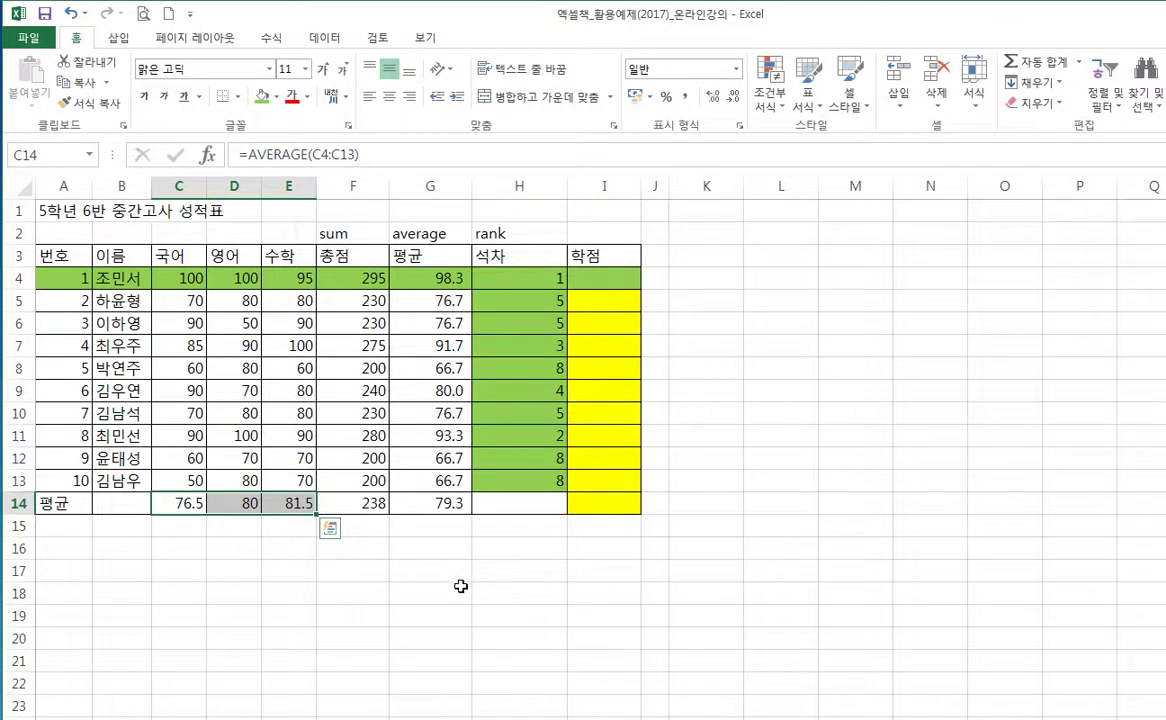
{"action": "left_click", "coordinate": [445, 503]}
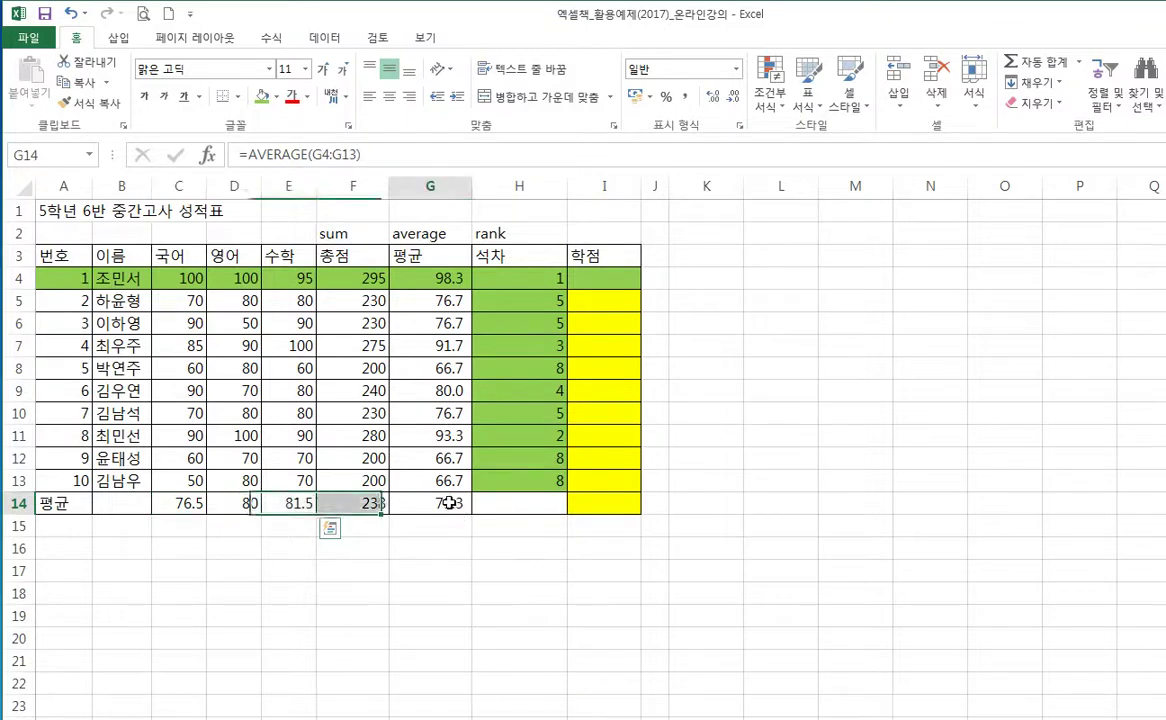